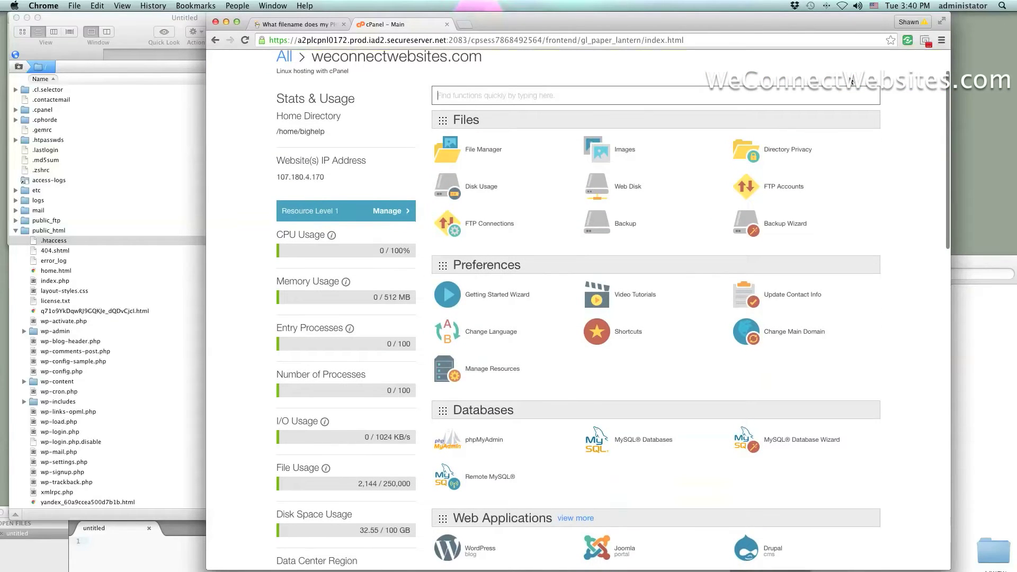
- Look through the hosting control panel's function sections, from Files and Databases down to Security and Software
scroll(851, 81, "down", 3)
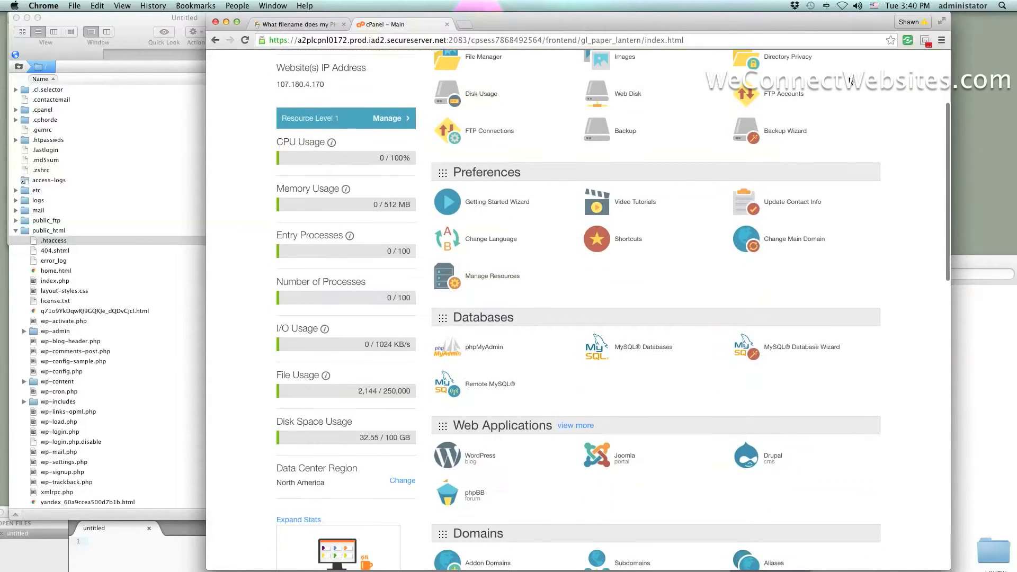
scroll(851, 80, "up", 5)
scroll(851, 80, "down", 5)
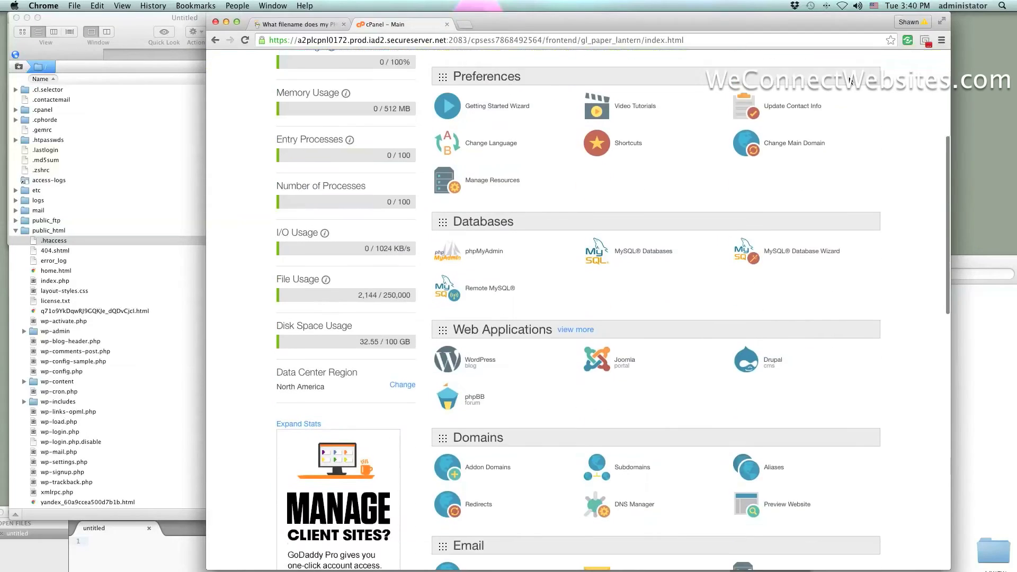
scroll(852, 81, "up", 5)
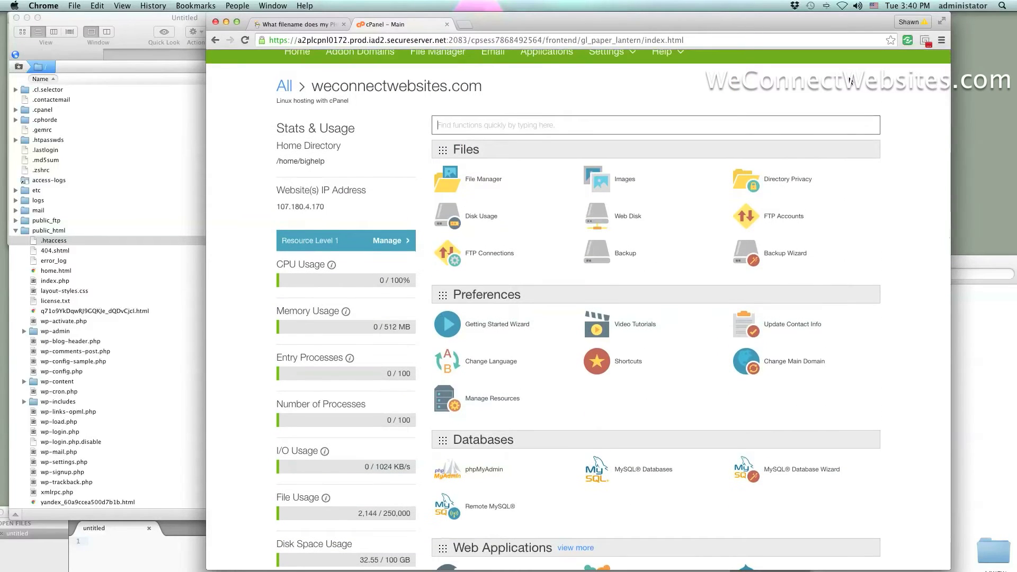
scroll(852, 80, "down", 7)
scroll(851, 81, "down", 12)
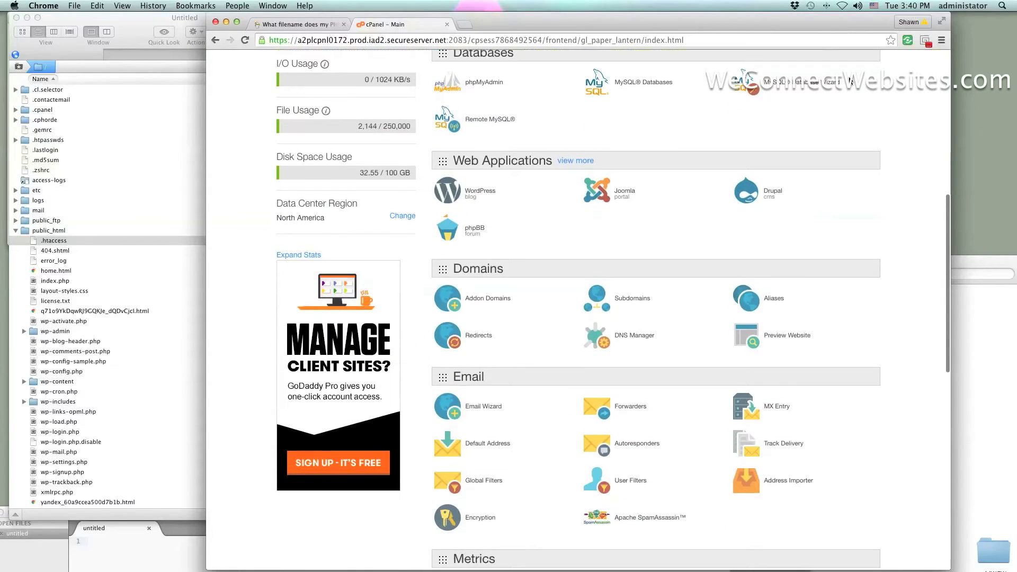
scroll(850, 74, "up", 5)
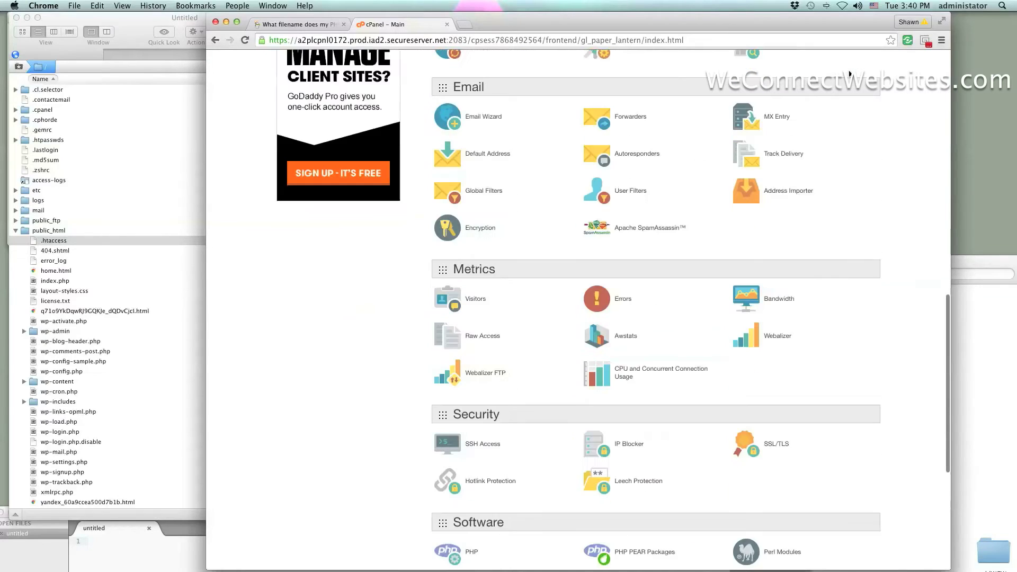
scroll(849, 73, "up", 10)
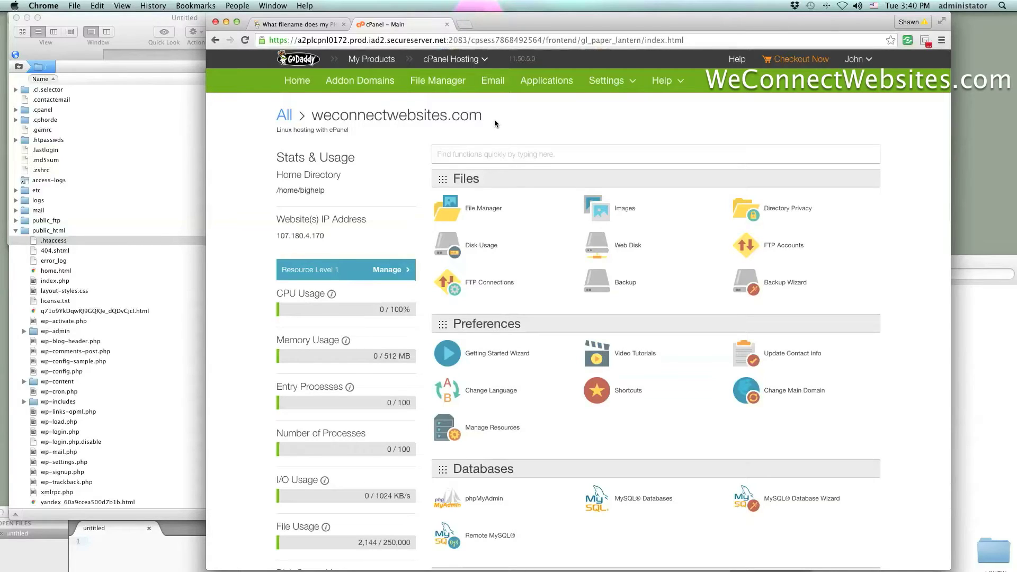
- Search Google for "php info file" in a new tab and open Media Temple's article on creating a phpinfo.php page
left_click(465, 24)
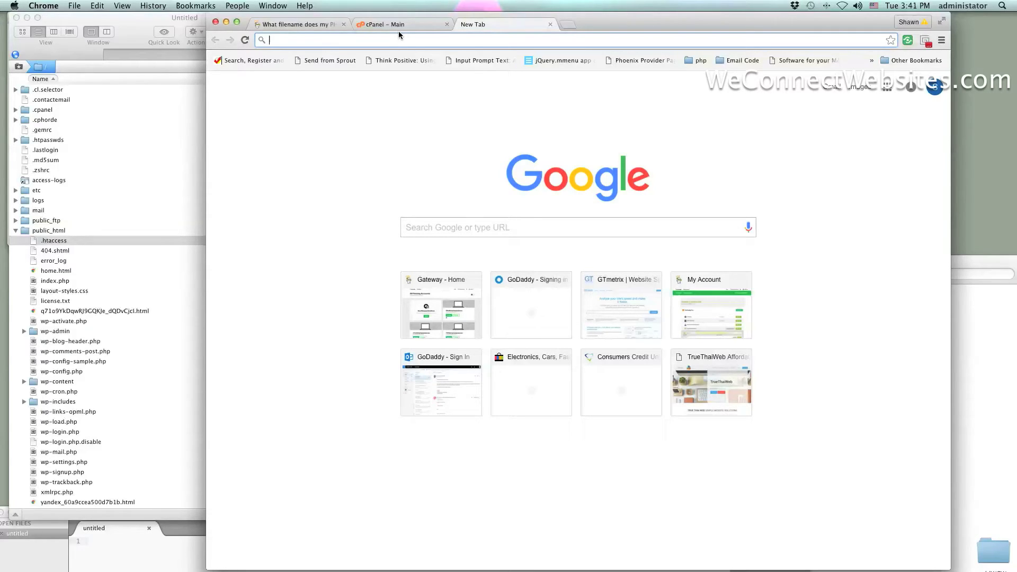
type("ph")
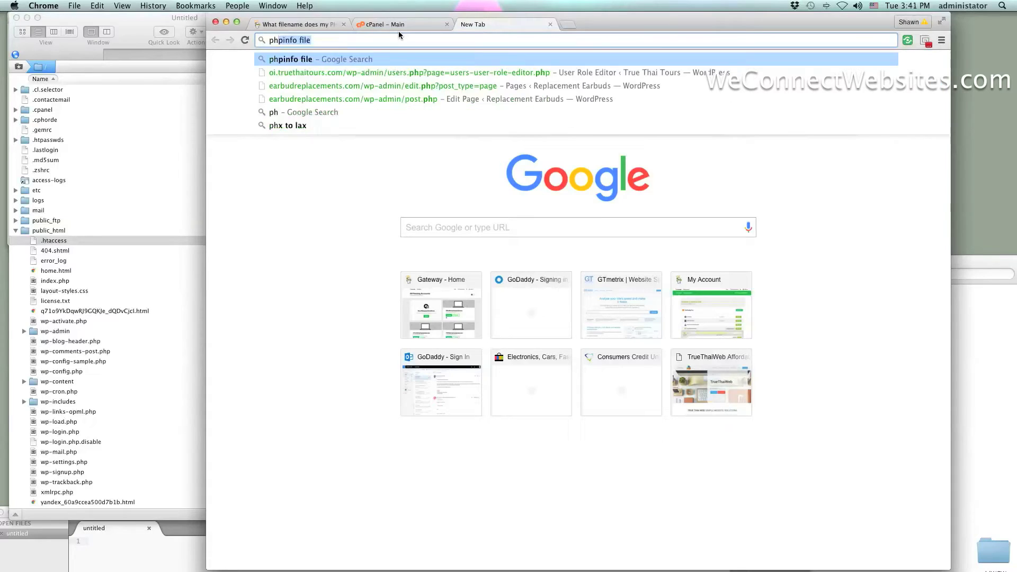
type("p info file")
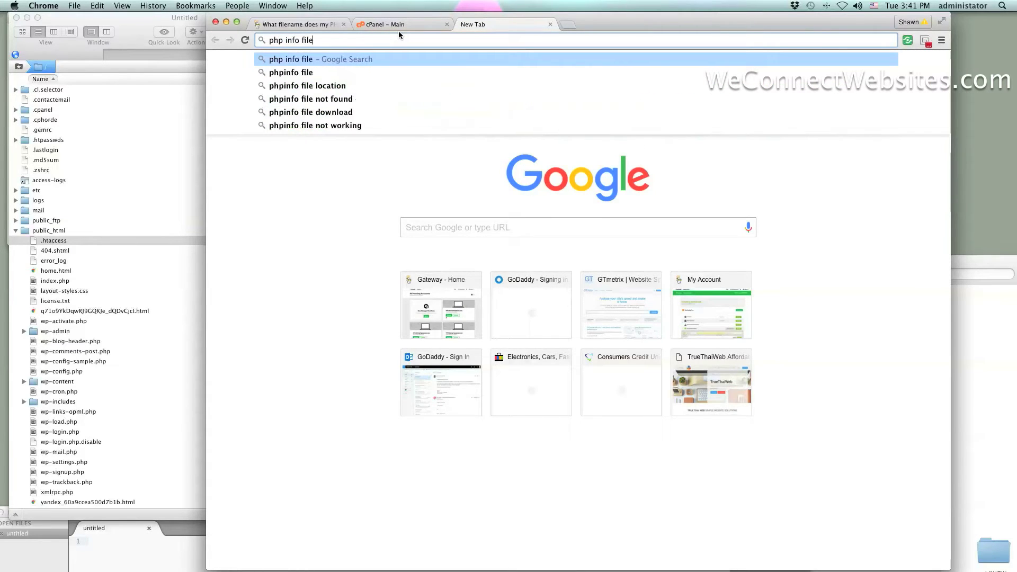
key("Return")
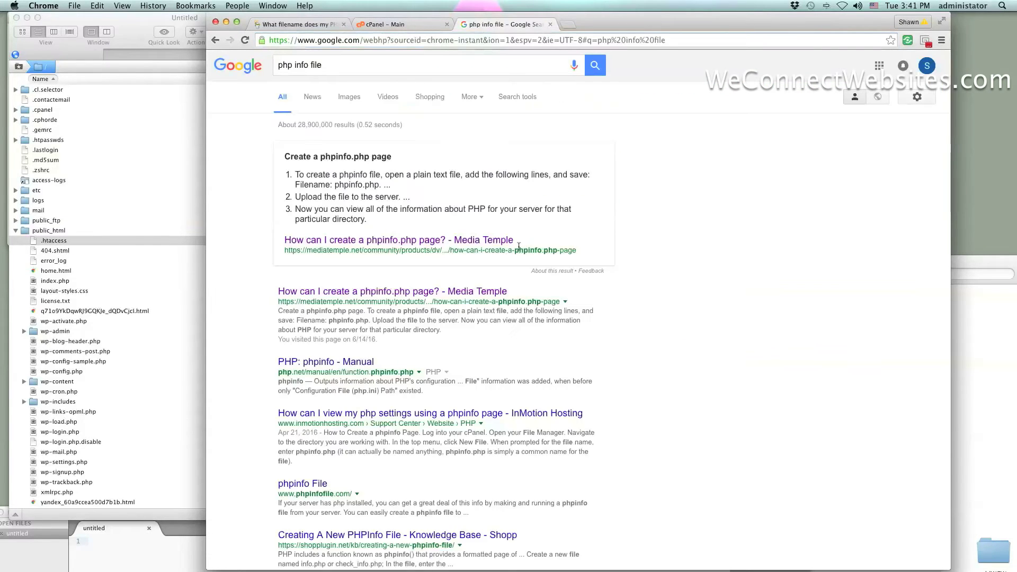
left_click(395, 241)
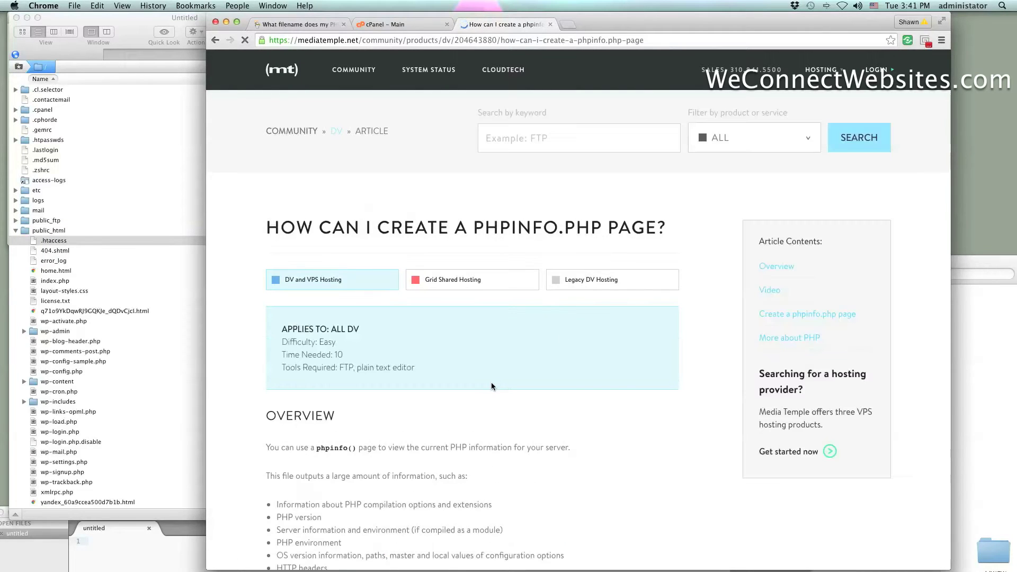
- Copy the complete PHP code block, from <?php to ?>, in the article's "Create a phpinfo.php page" section
scroll(491, 383, "down", 3)
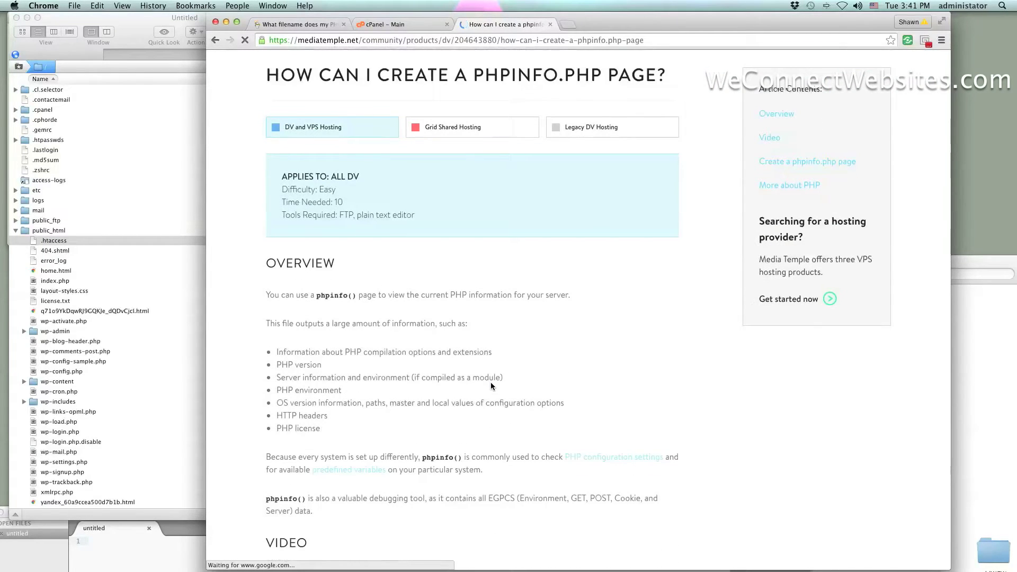
scroll(492, 385, "down", 1)
scroll(491, 385, "down", 3)
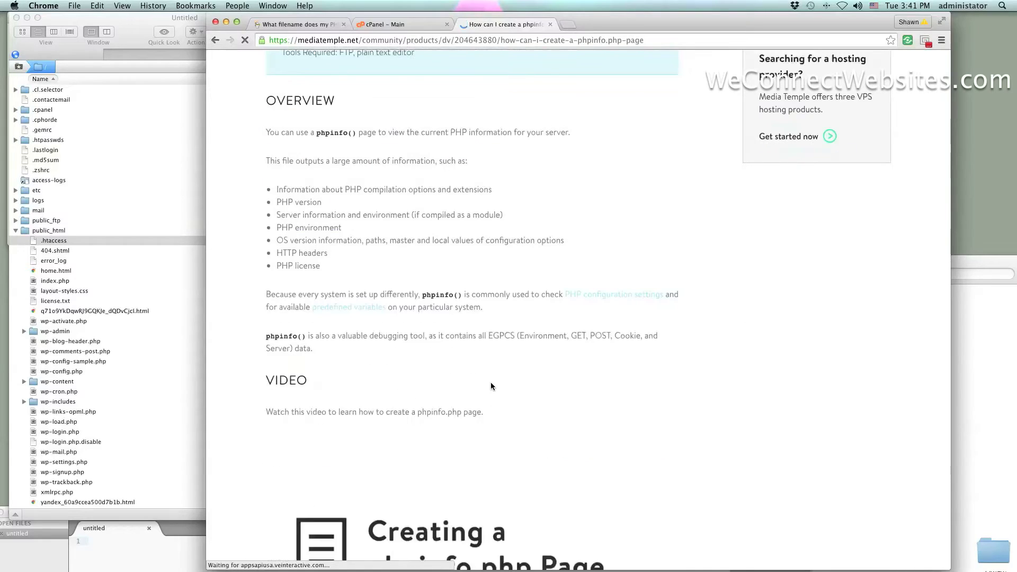
scroll(491, 386, "down", 5)
scroll(491, 386, "down", 4)
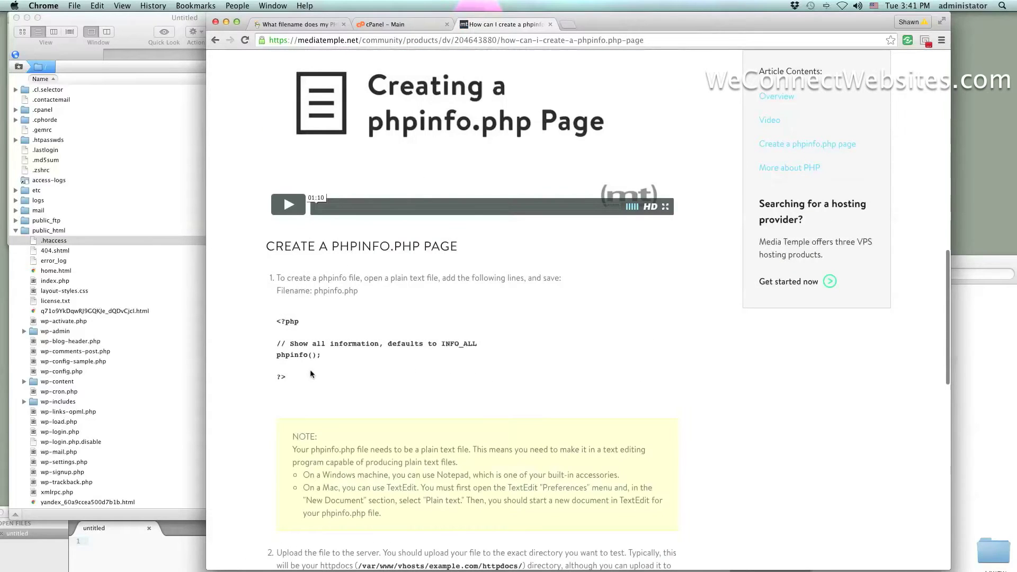
left_click_drag(288, 377, 277, 322)
key("super+c")
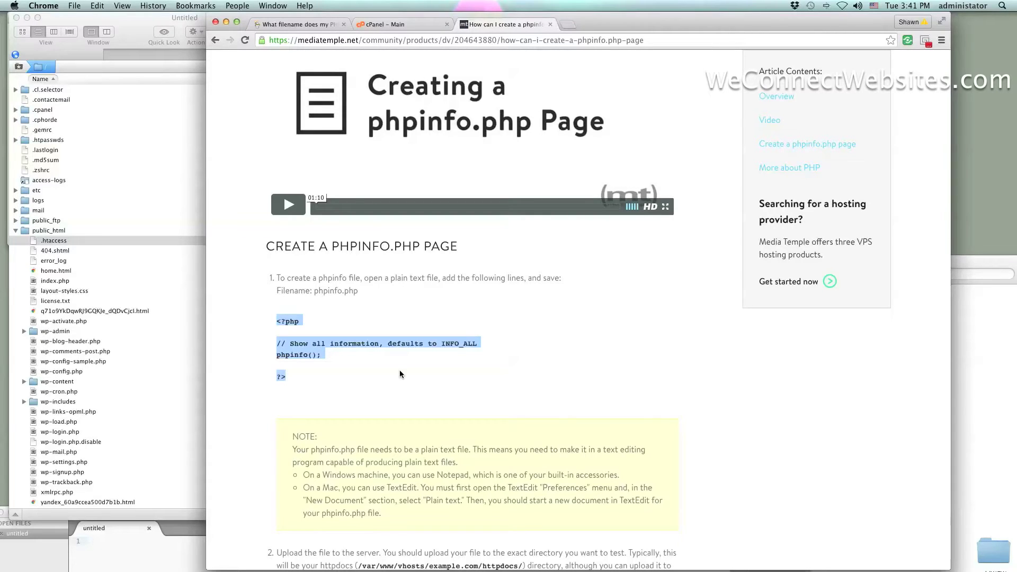
- Switch to Transmit and create a new file on the server named phpinfo.php
left_click(56, 266)
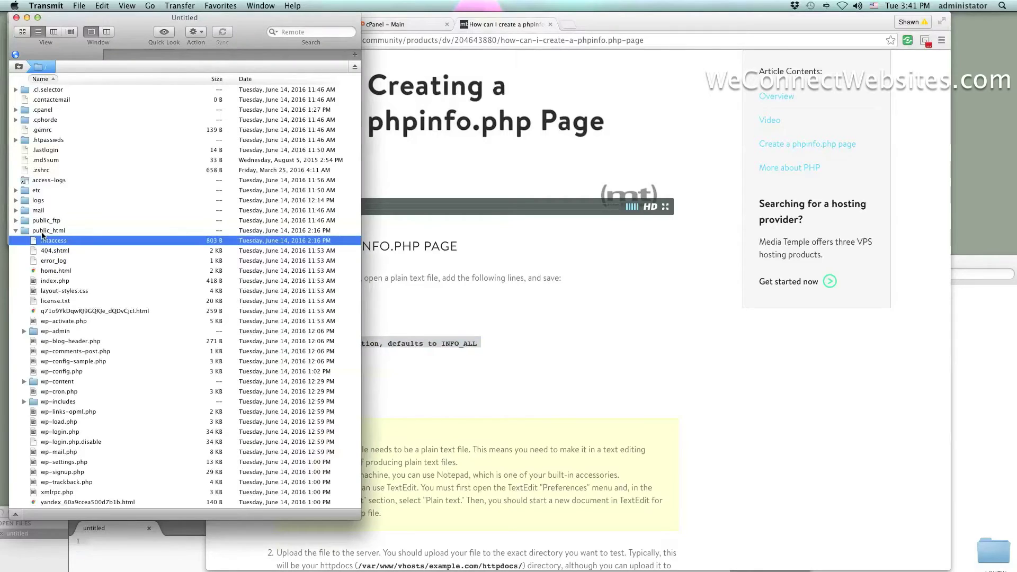
left_click(43, 232)
right_click(45, 261)
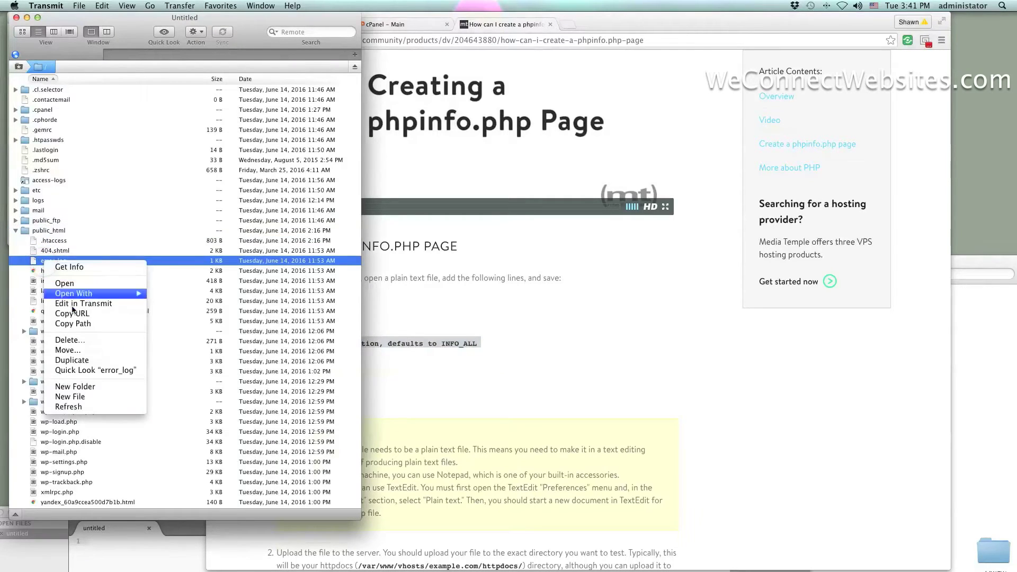
left_click(26, 283)
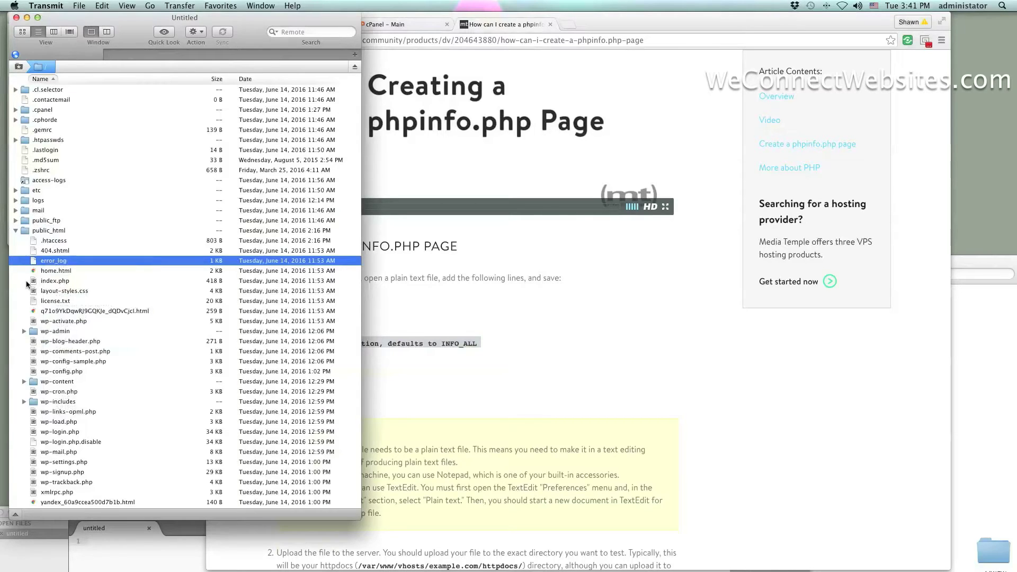
right_click(24, 263)
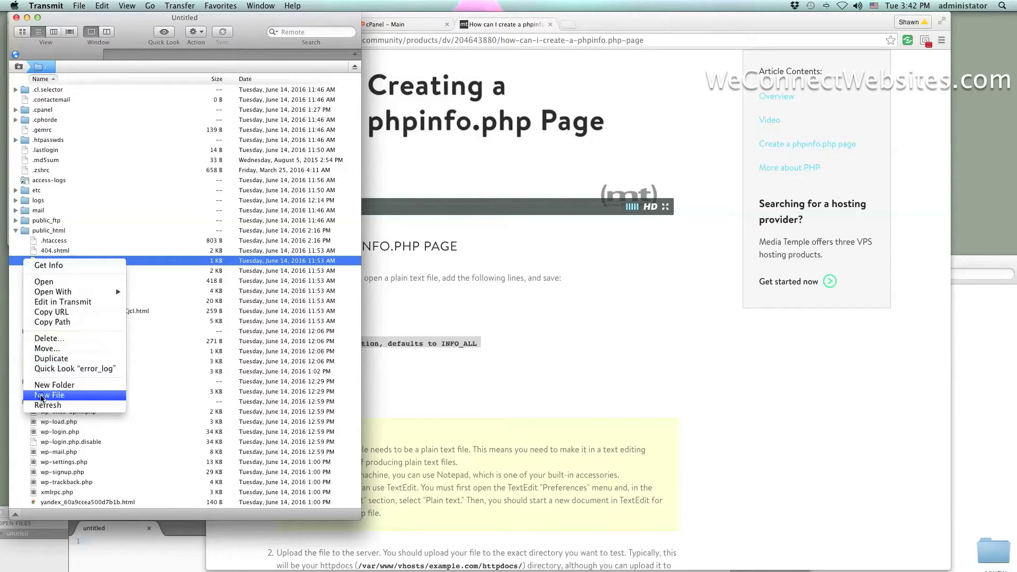
left_click(43, 396)
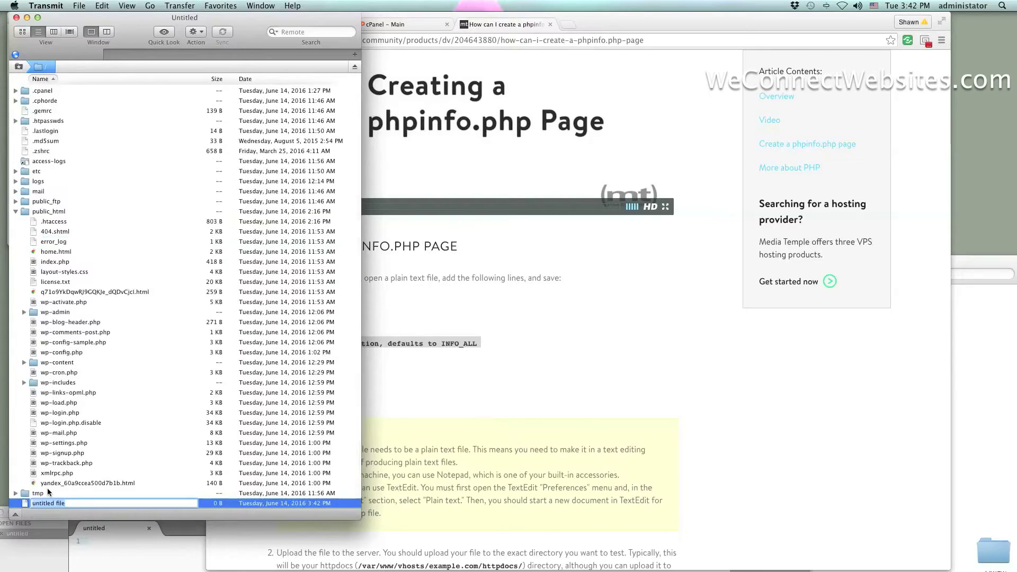
type("phpinfo.php")
left_click(26, 506)
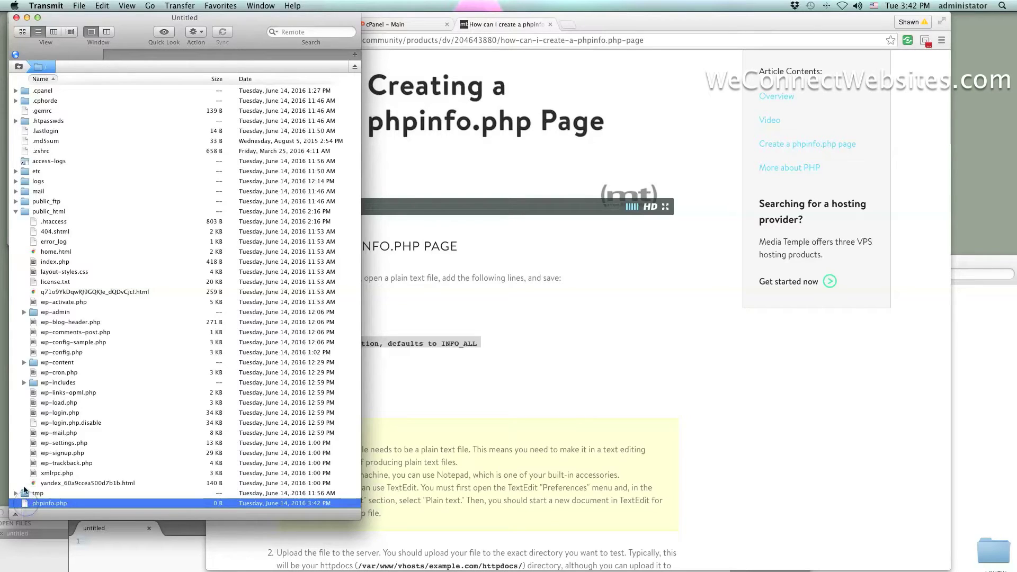
- Move phpinfo.php from the home directory into the public_html folder and check its contents
left_click_drag(26, 201, 30, 230)
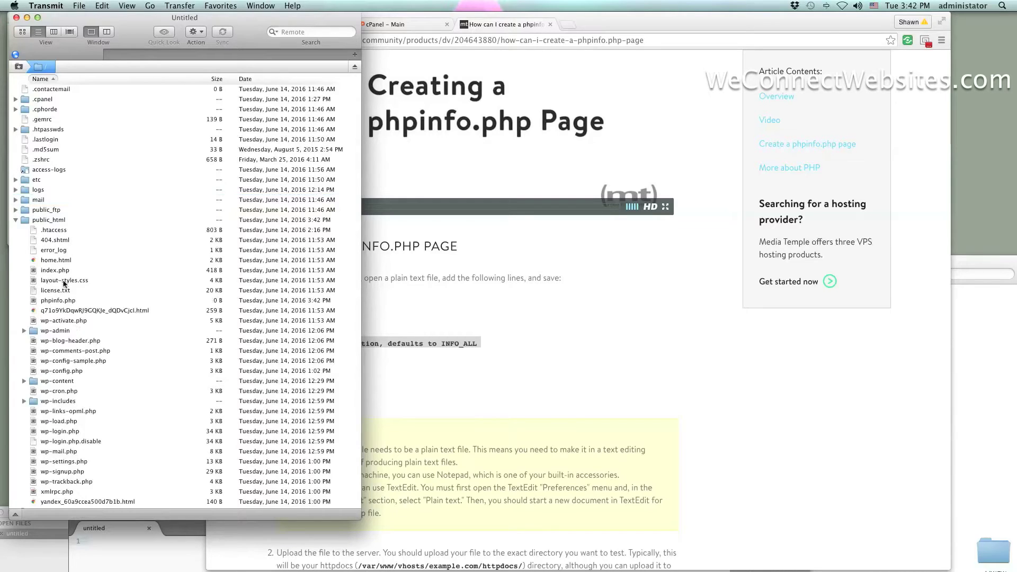
scroll(64, 287, "down", 1)
scroll(64, 284, "down", 1)
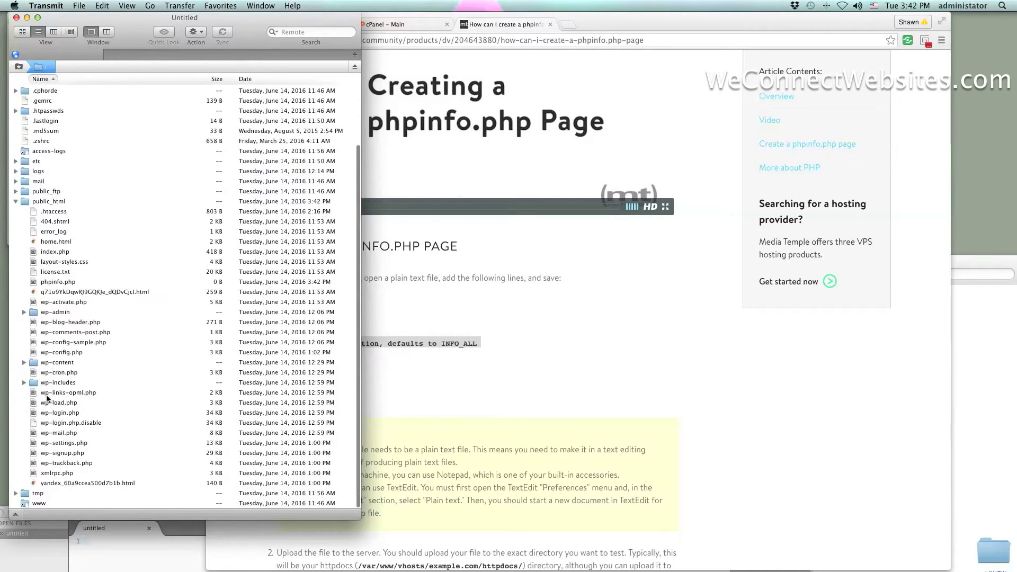
left_click(37, 203)
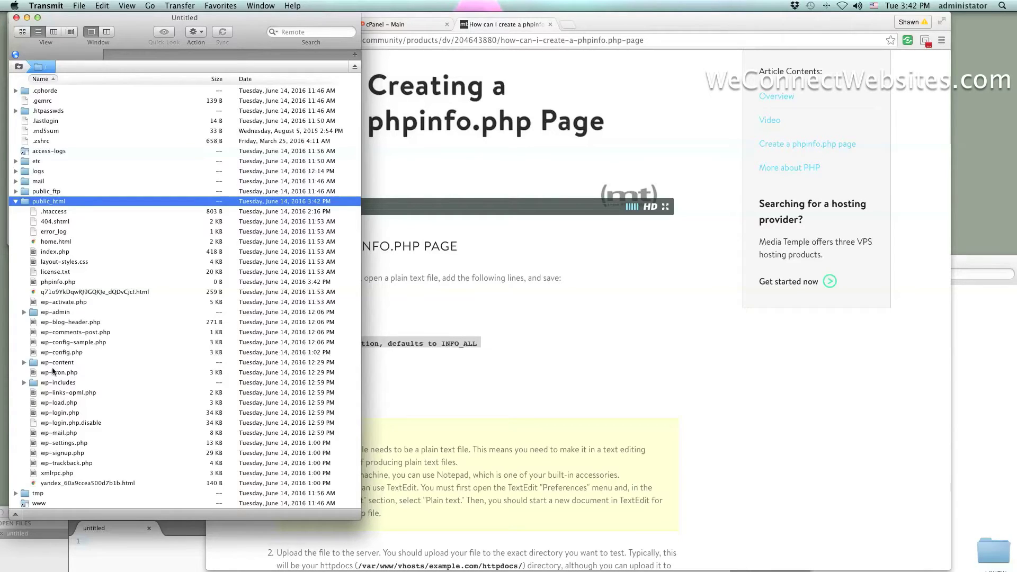
- Open phpinfo.php from the public_html folder with Sublime Text 2
left_click(57, 282)
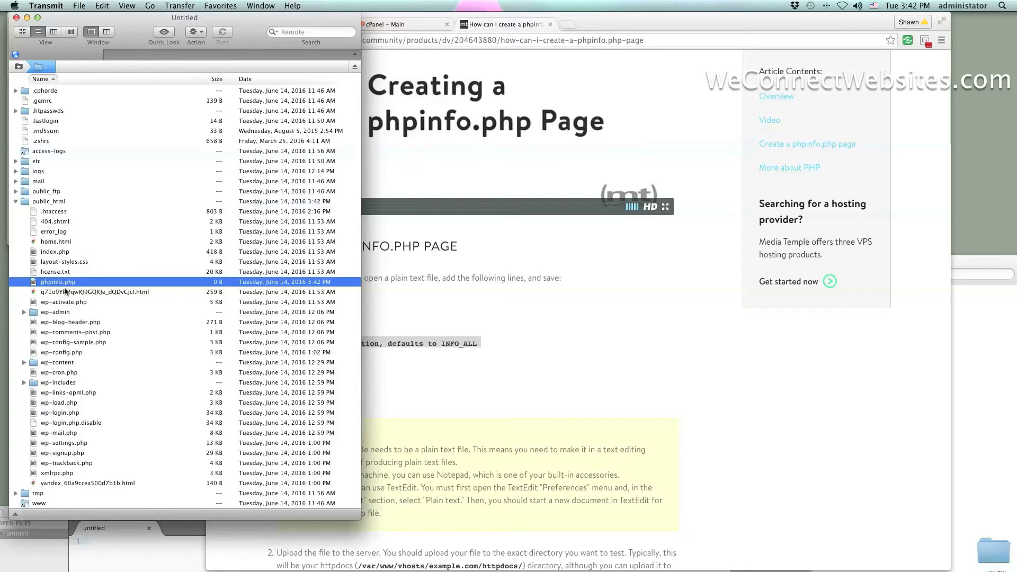
right_click(62, 286)
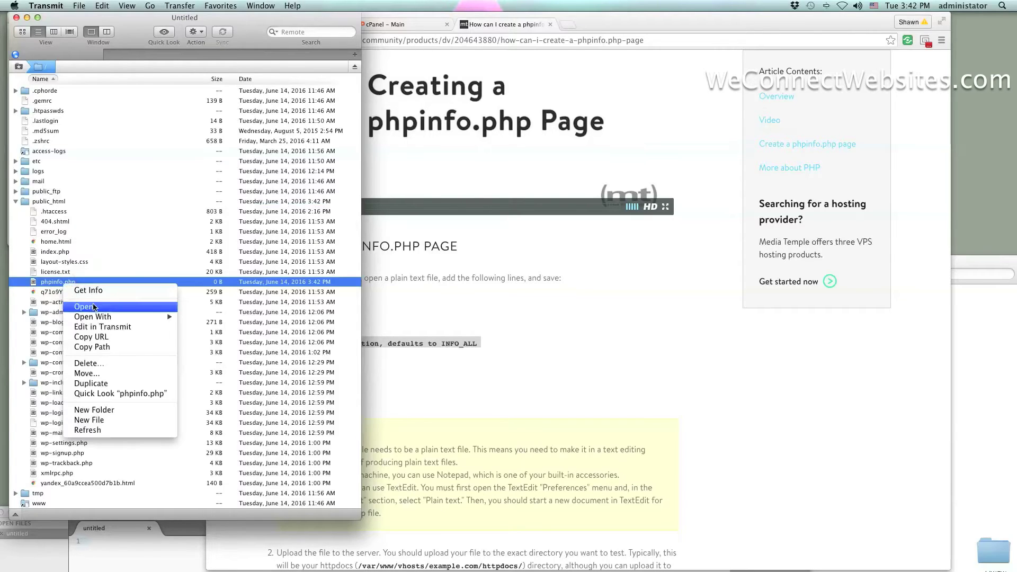
mouse_move(117, 318)
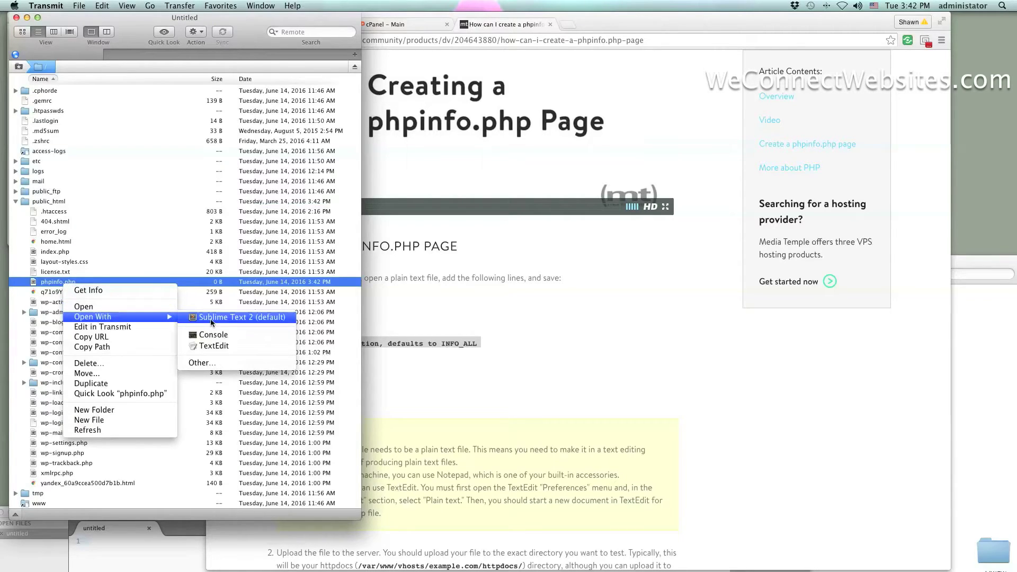
left_click(210, 317)
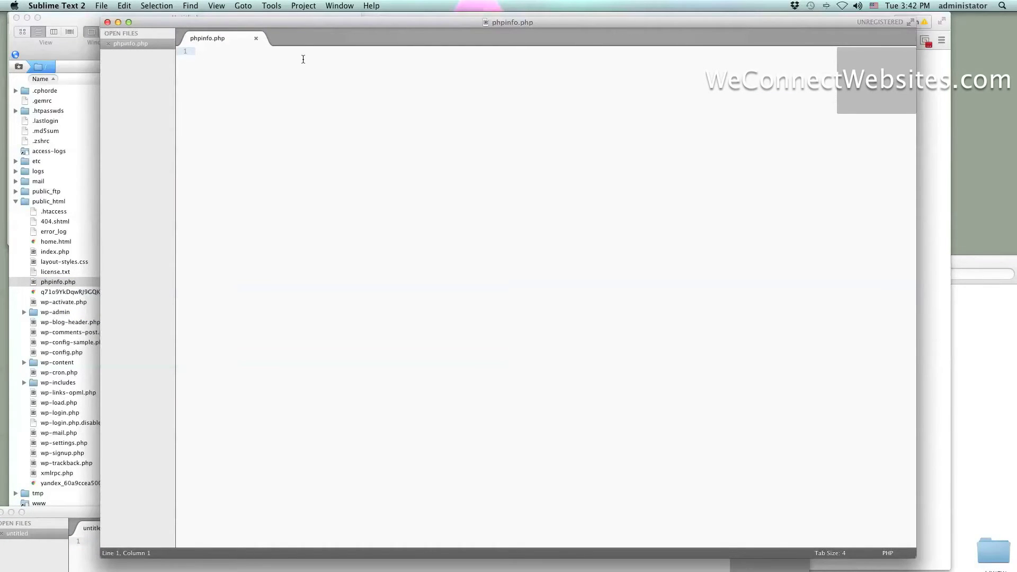
- Paste the copied phpinfo() code into the empty phpinfo.php file and save it
key("super+w")
left_click(335, 97)
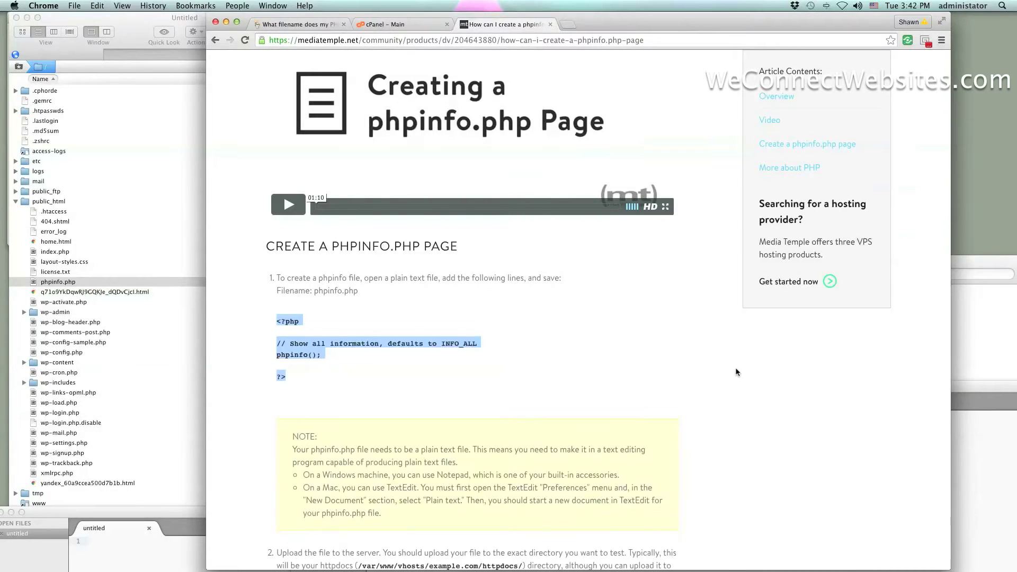
triple_click(288, 342)
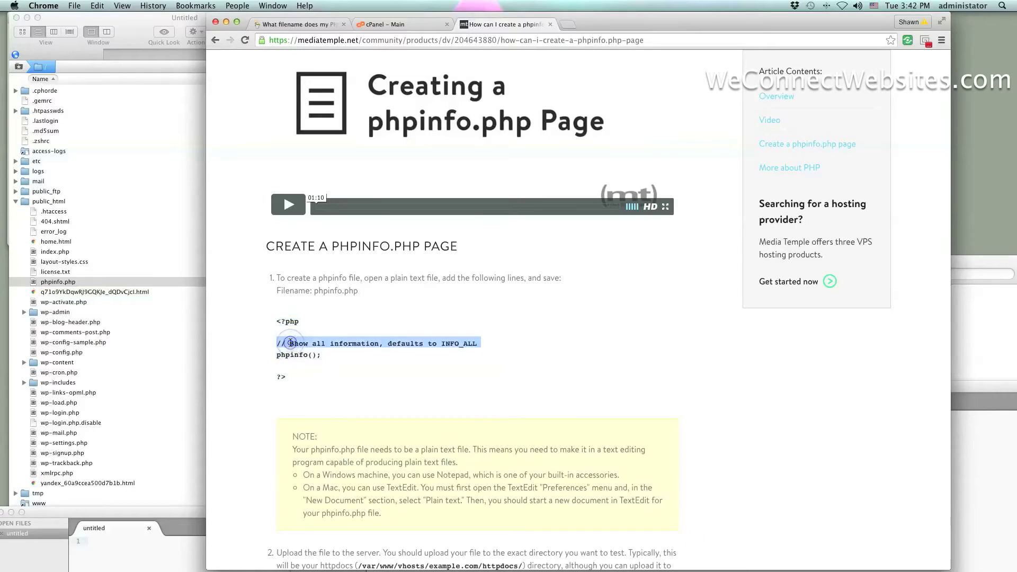
left_click(951, 435)
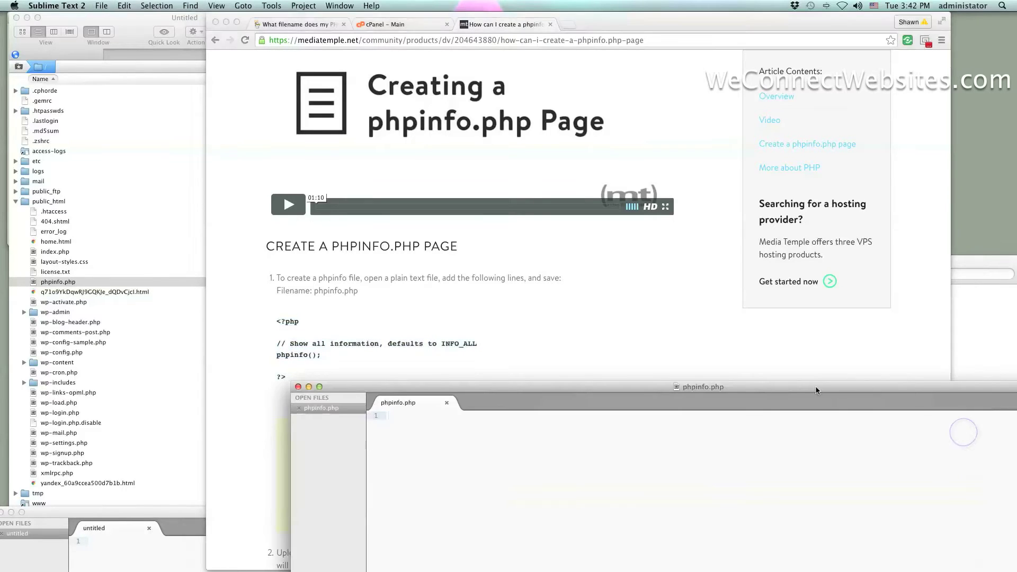
key("super+v")
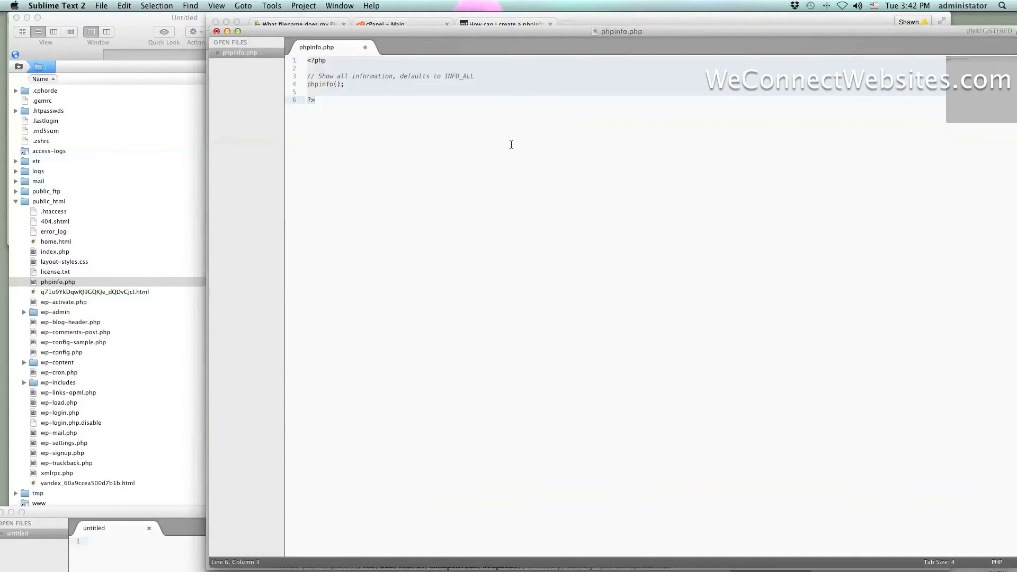
left_click(415, 140)
key("super+s")
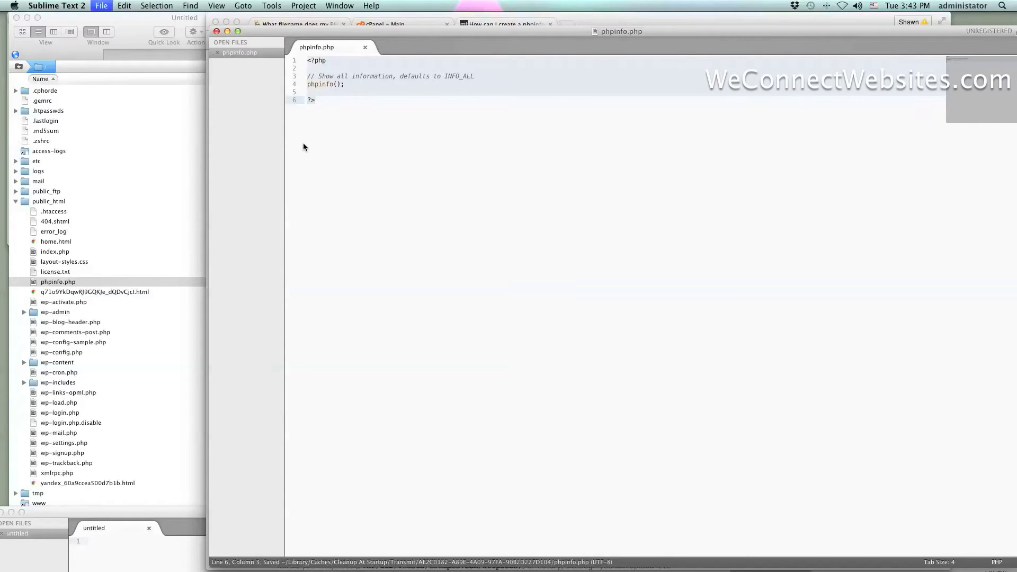
- Check phpinfo.php in Transmit, dismiss the upload notification, and move the Sublime Text window down to uncover the browser tabs
left_click(117, 334)
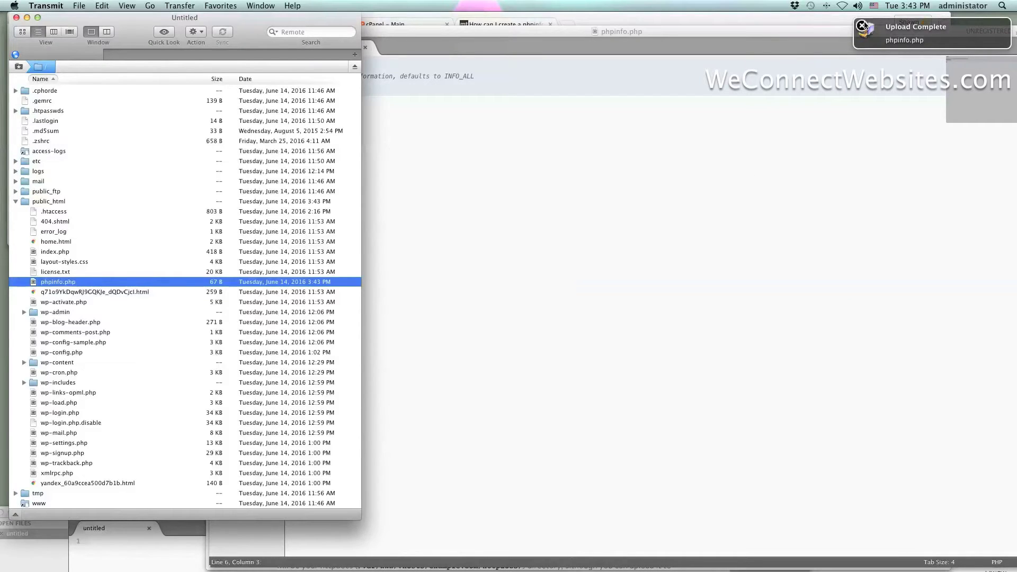
left_click(862, 25)
left_click_drag(514, 27, 539, 106)
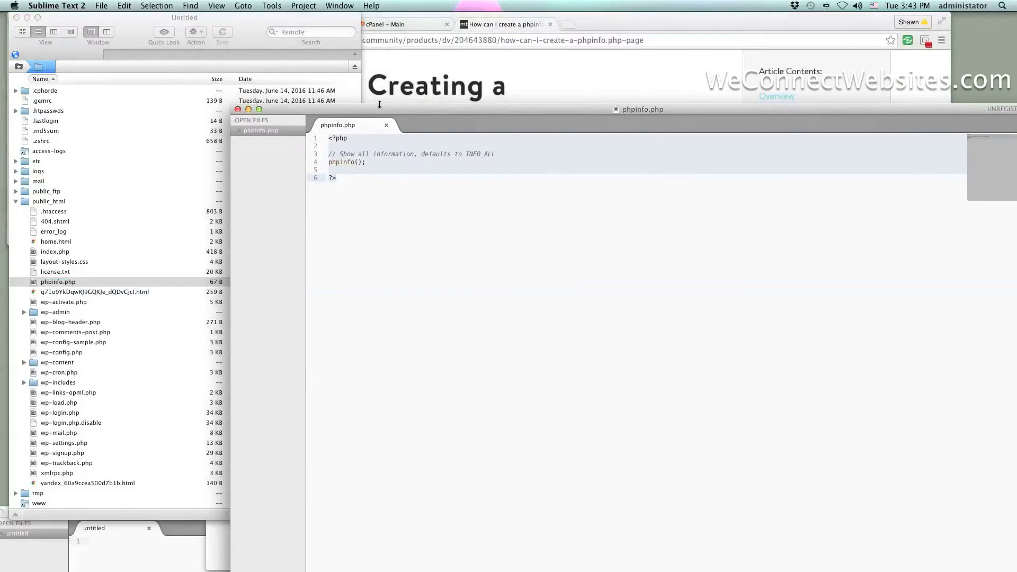
- Close the phpinfo.php editor window and load weconnectwebsites.com/phpinfo.php in a new Chrome tab
left_click(238, 110)
left_click(533, 78)
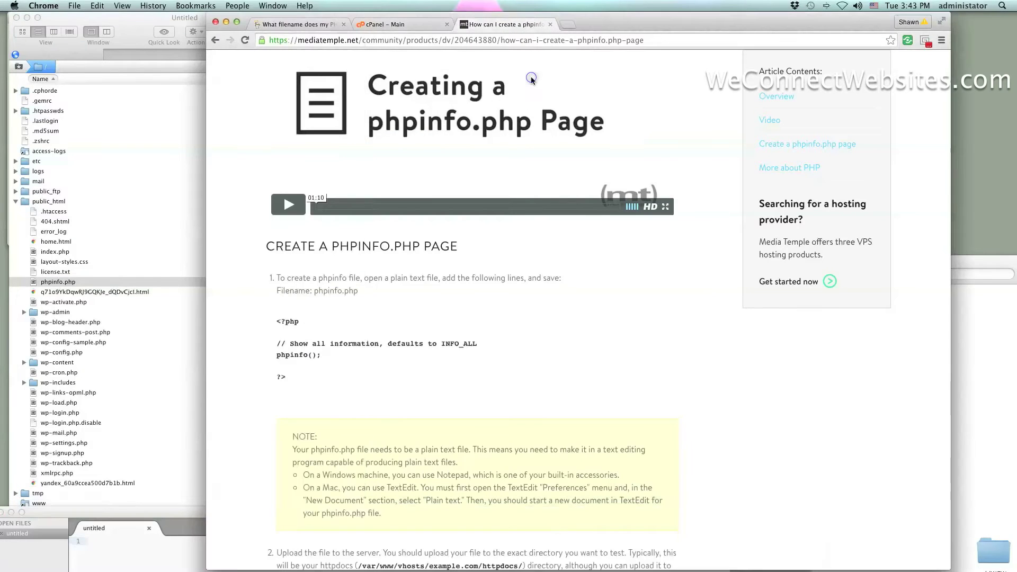
left_click(571, 26)
type("weconnectwebsites.com")
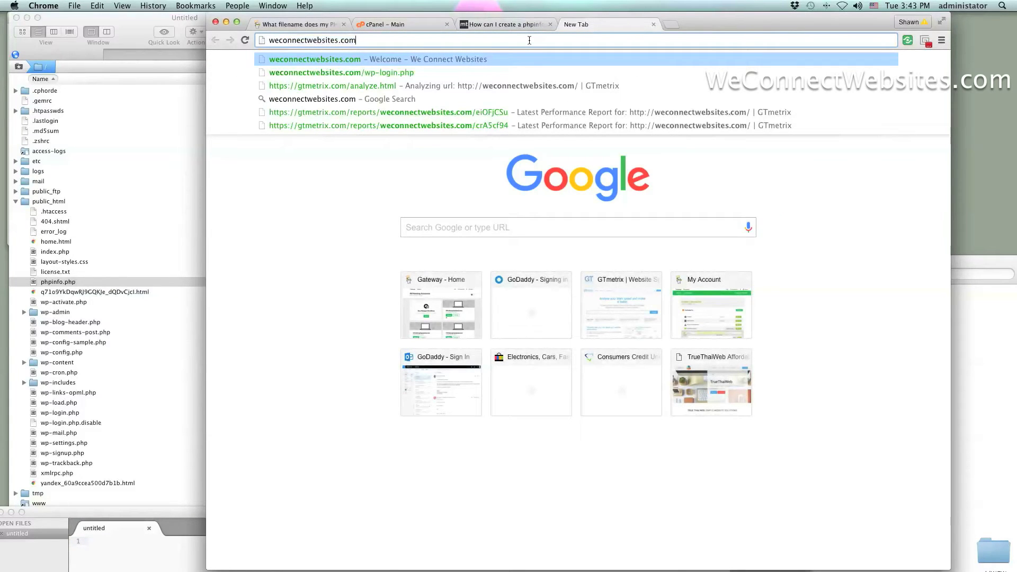
type("/phpinfo.php")
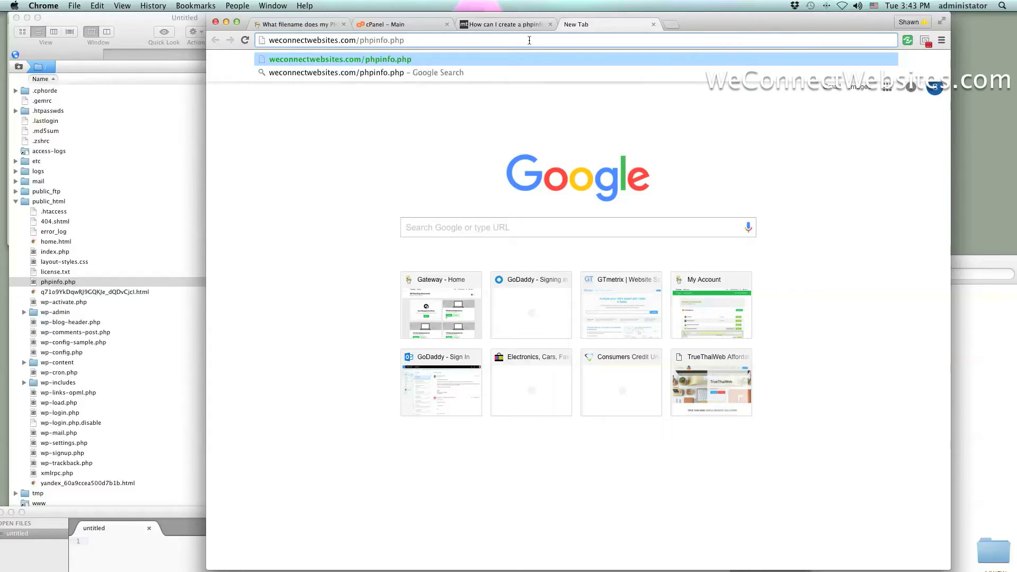
key("Return")
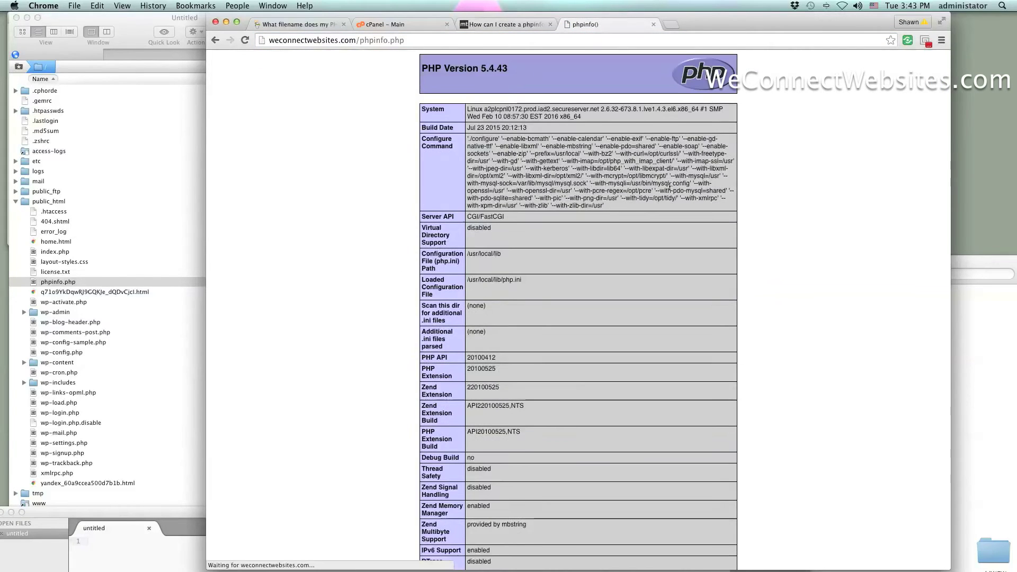
- Look through the PHP configuration page down to the Core directives and examine the max_execution_time entry
scroll(669, 186, "down", 15)
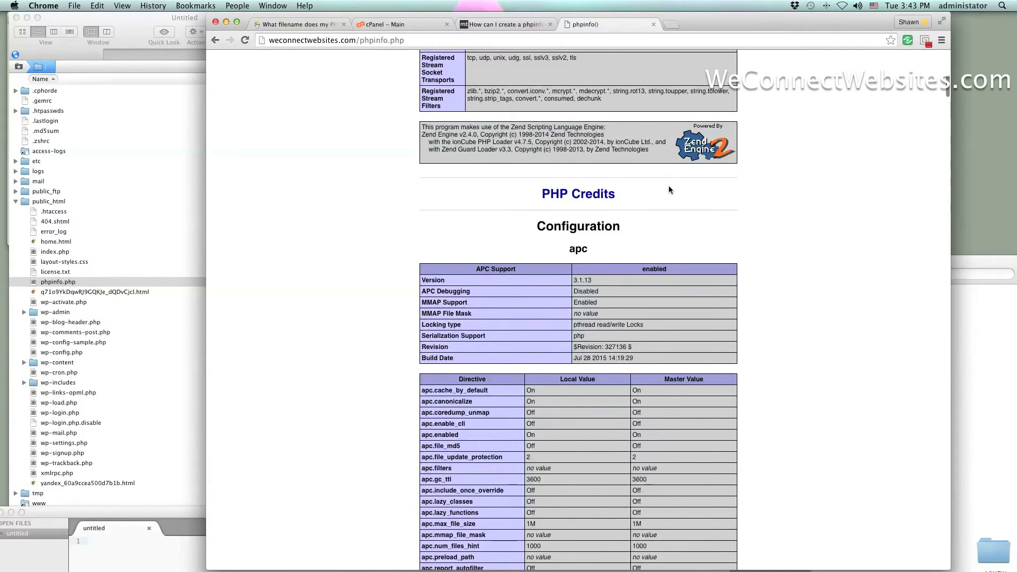
scroll(669, 187, "down", 5)
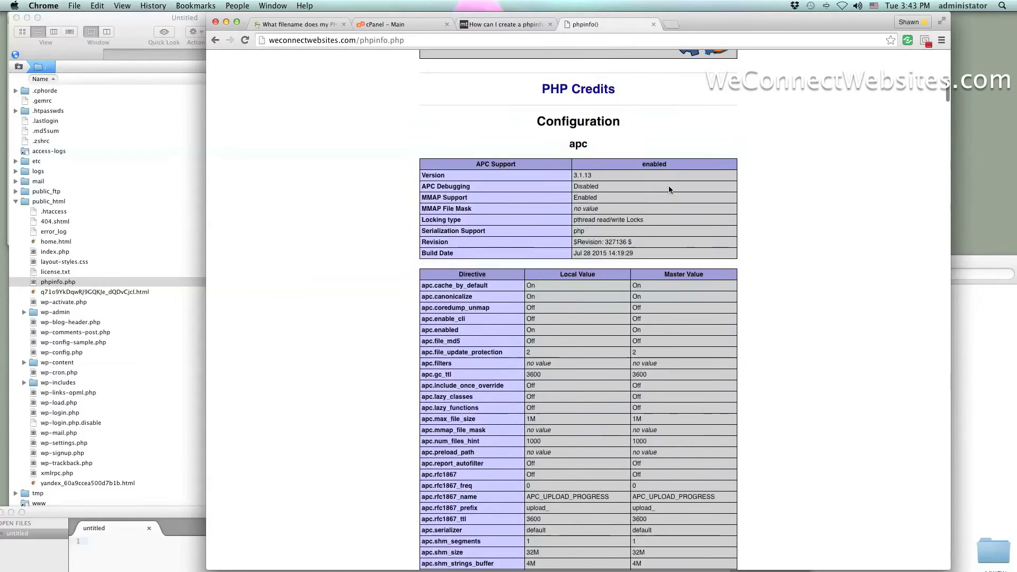
scroll(669, 190, "down", 8)
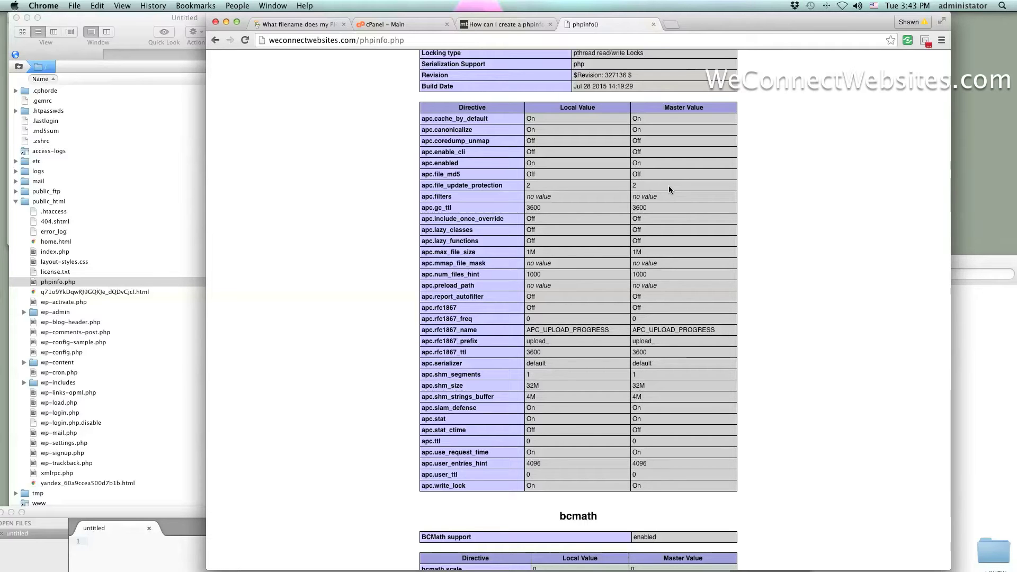
scroll(669, 189, "down", 16)
scroll(669, 190, "down", 20)
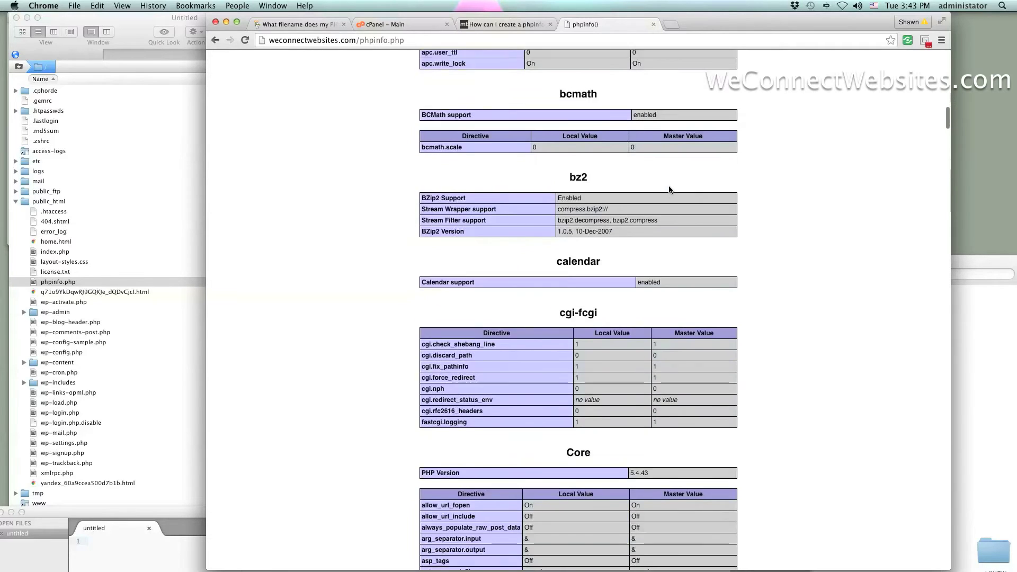
scroll(669, 186, "down", 10)
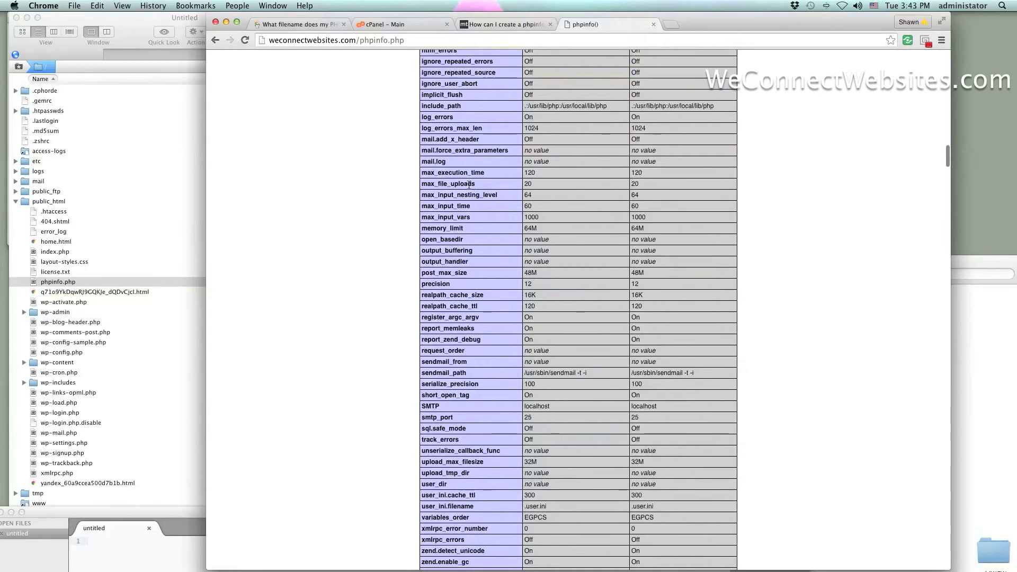
left_click_drag(495, 172, 448, 172)
scroll(481, 300, "down", 2)
scroll(481, 300, "up", 5)
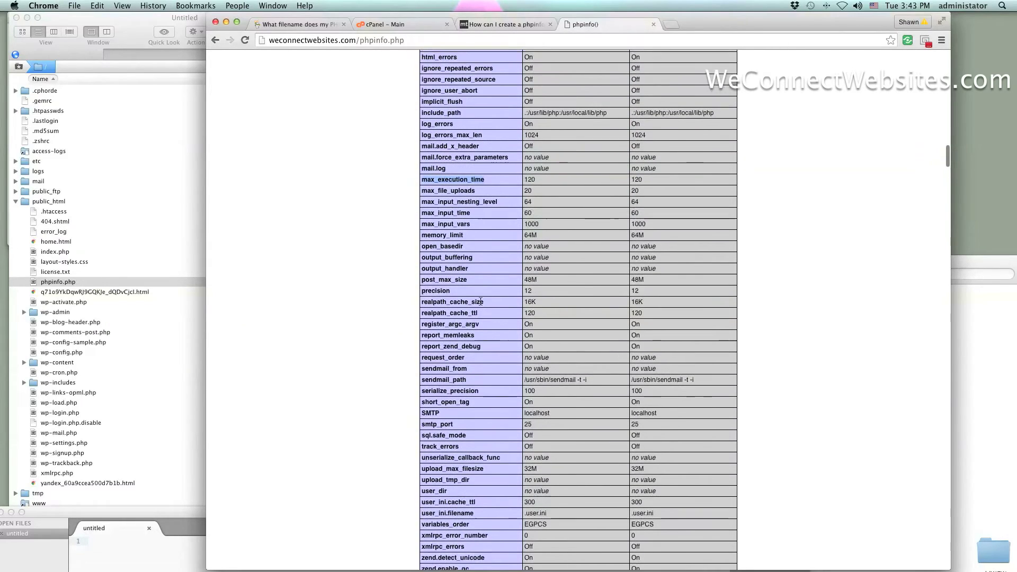
scroll(481, 304, "up", 5)
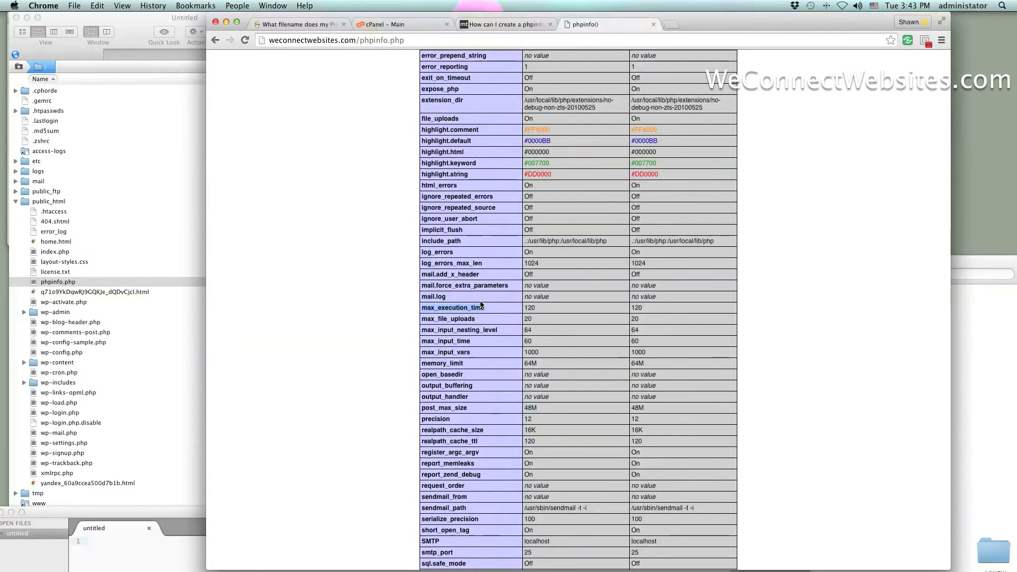
scroll(480, 306, "up", 20)
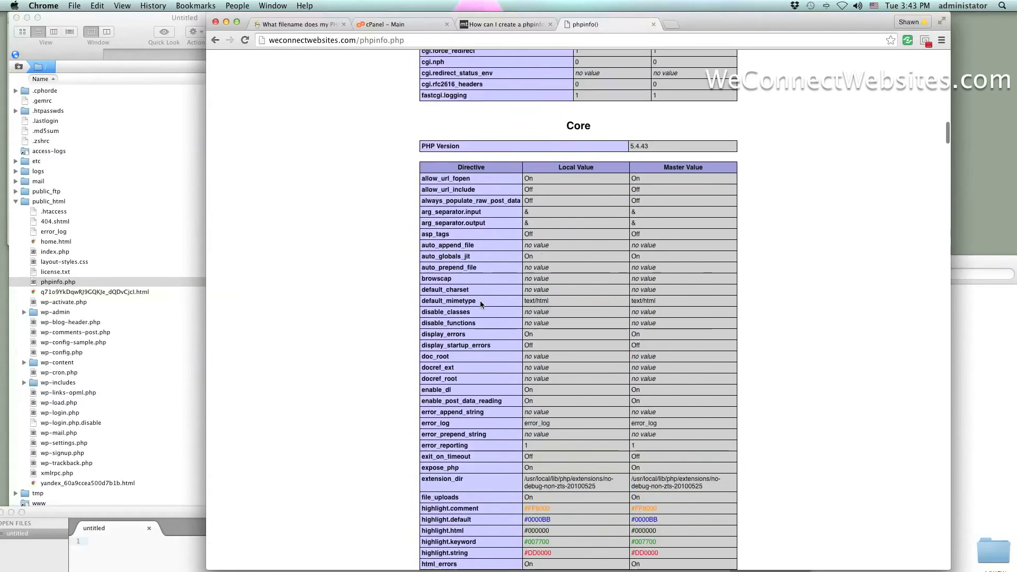
scroll(481, 303, "down", 7)
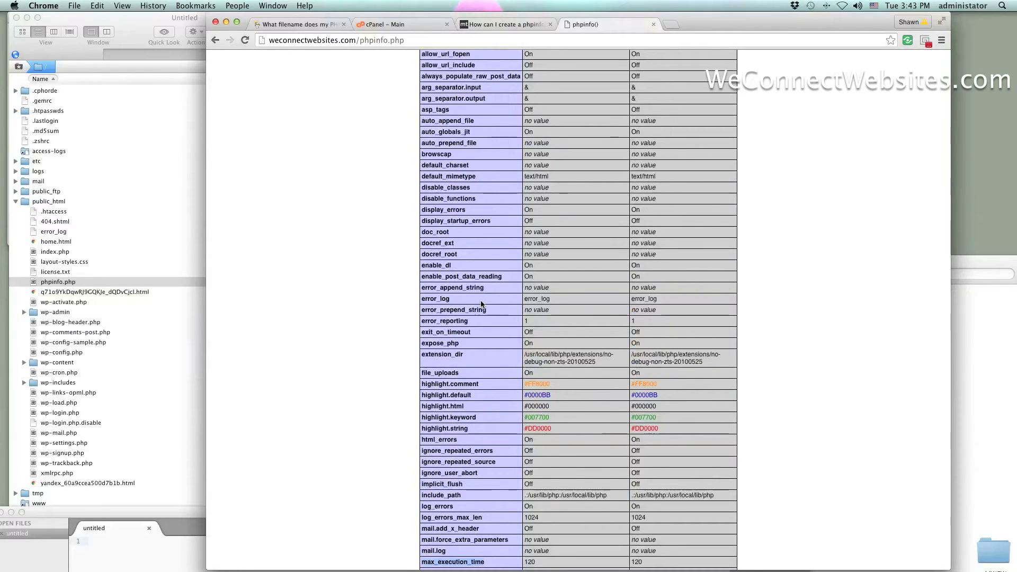
- Search the phpinfo page for "max_uplo" and clear the search term
key("super+f")
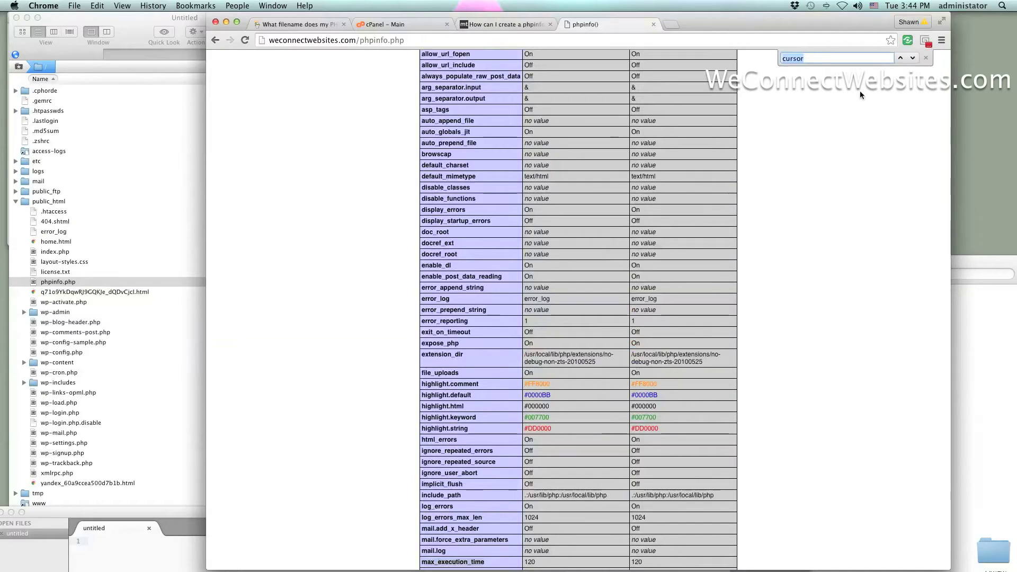
type("max_")
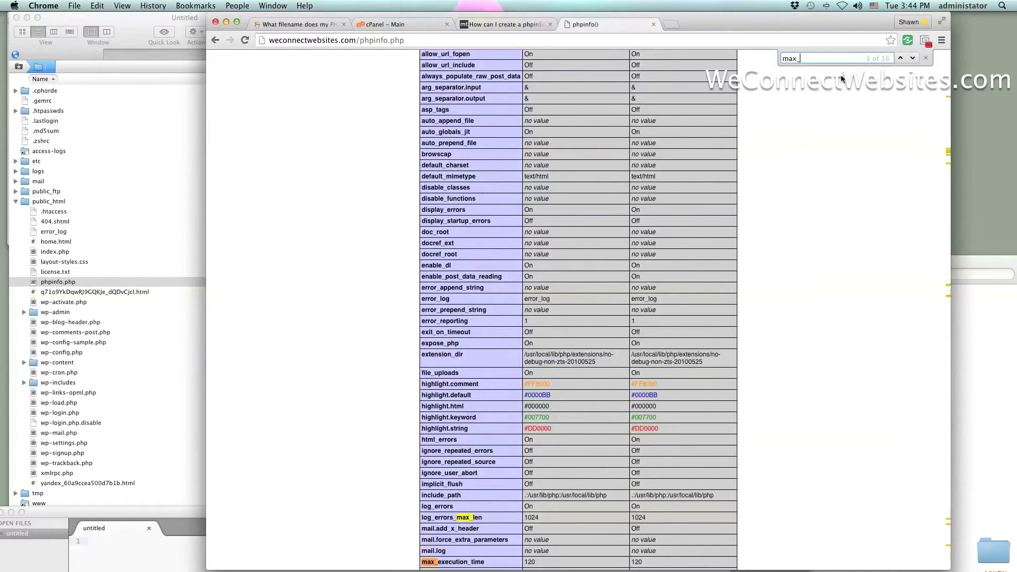
type("uplo")
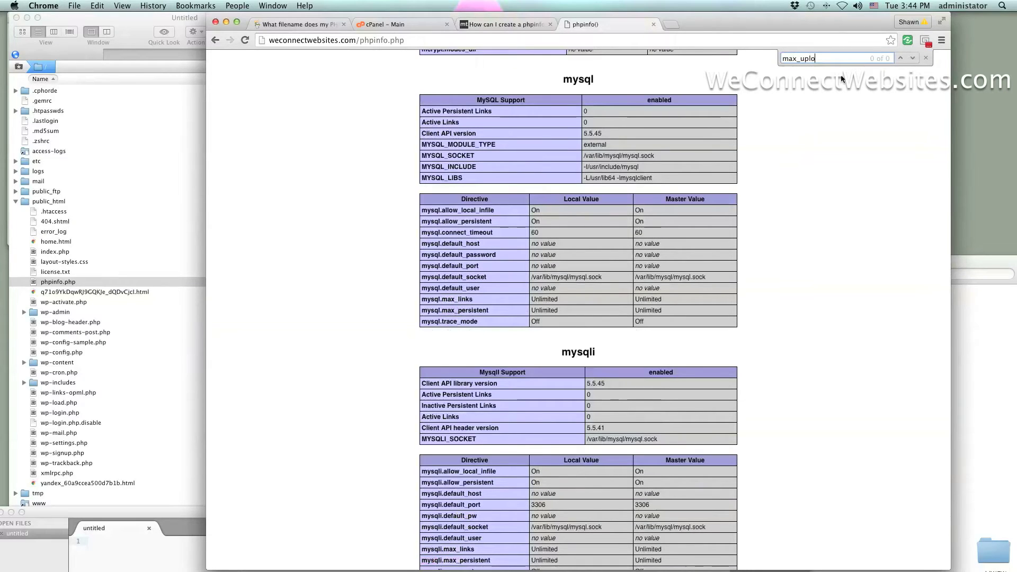
key("BackSpace")
key("BackSpace")
key("BackSpace")
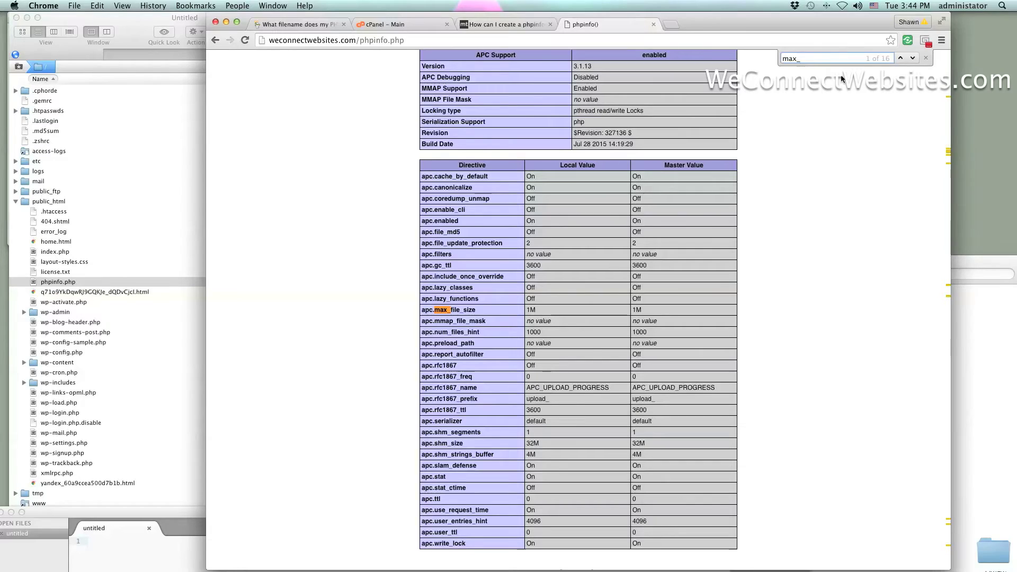
key("BackSpace")
key("BackSpace")
key("BackSpace")
key("BackSpace")
- Search the page for "upload_max" and highlight the upload_max_filesize directive
type("u")
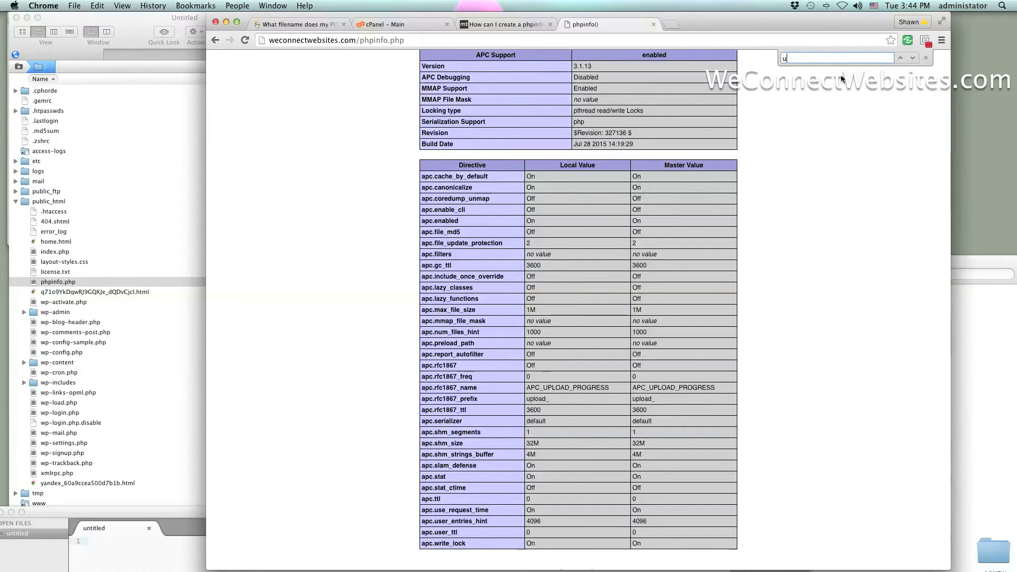
type("pload")
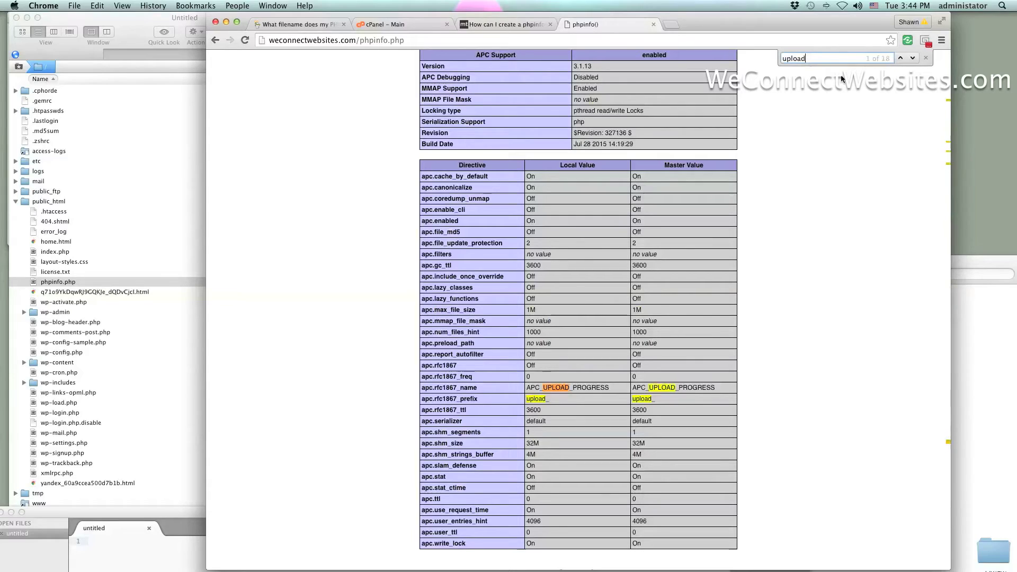
type("_max")
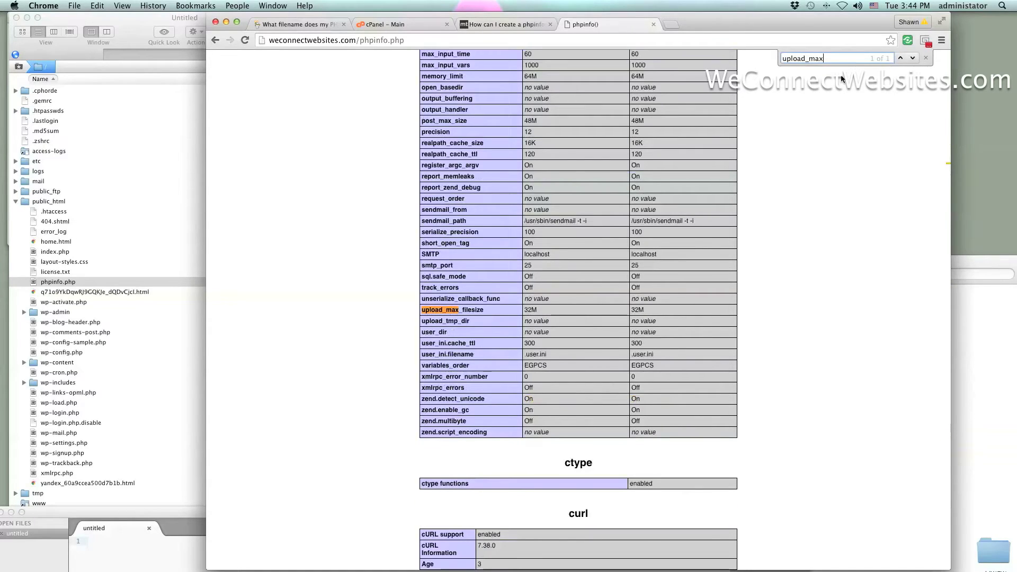
left_click_drag(485, 313, 422, 311)
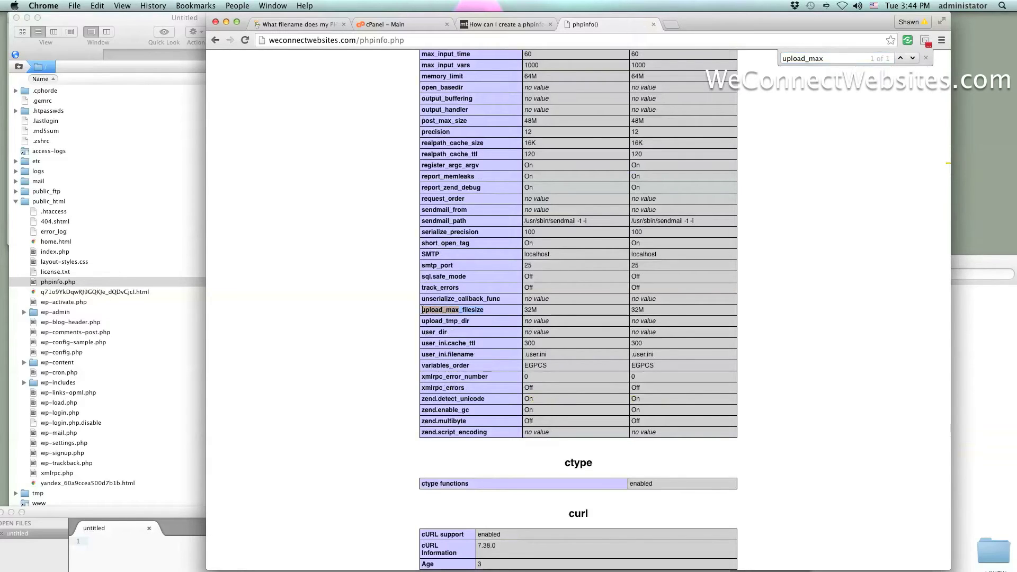
left_click(422, 311)
- Examine the memory_limit and max_input_vars directives in the Core table and return to the general PHP information
scroll(422, 311, "up", 2)
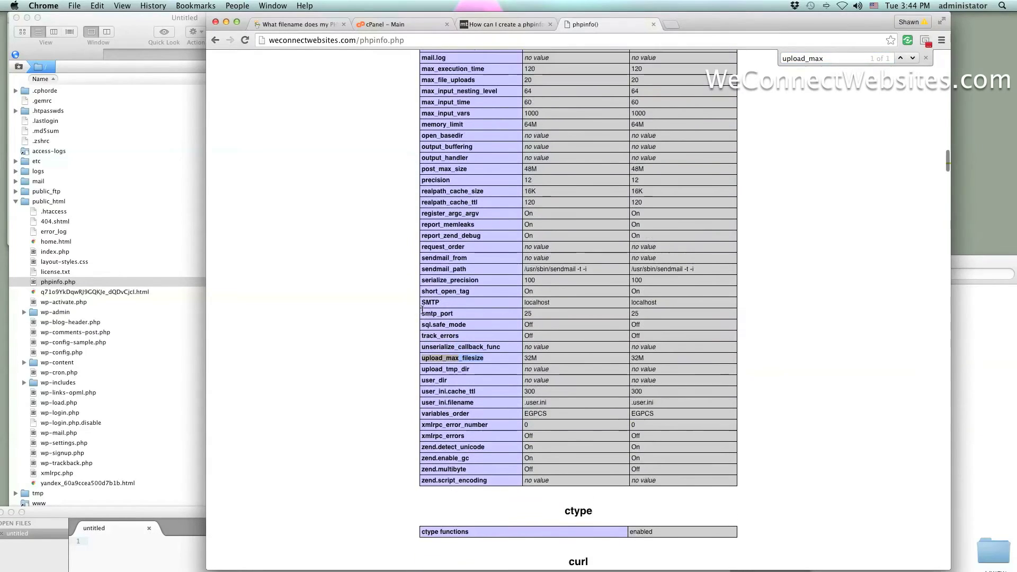
double_click(473, 123)
left_click_drag(478, 114, 419, 115)
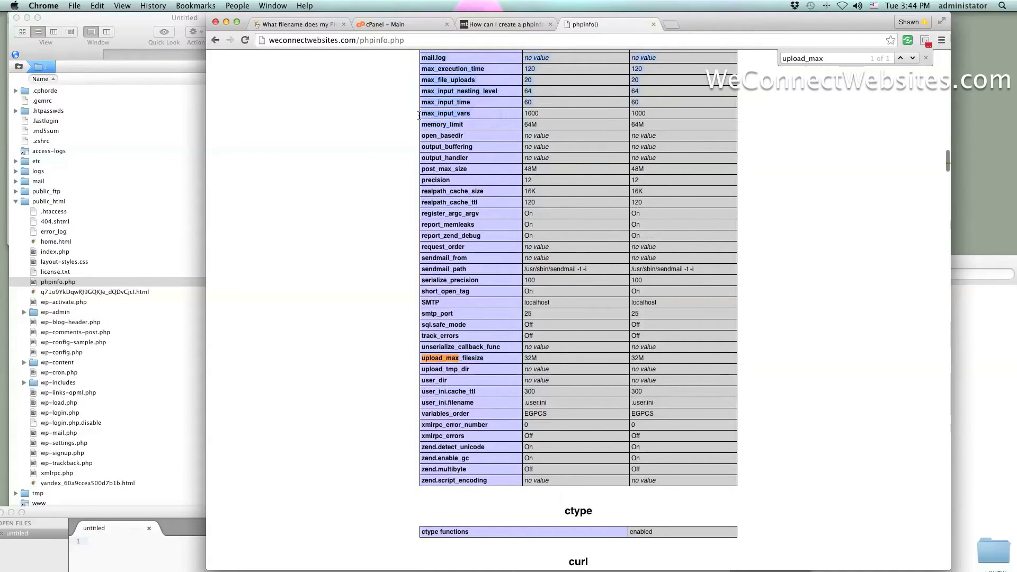
left_click(390, 234)
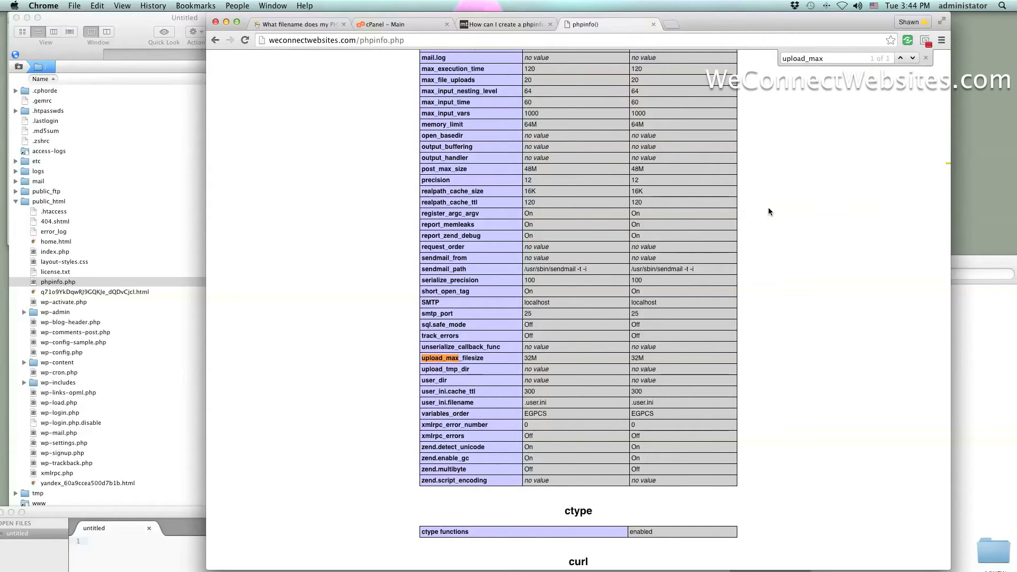
scroll(769, 210, "up", 5)
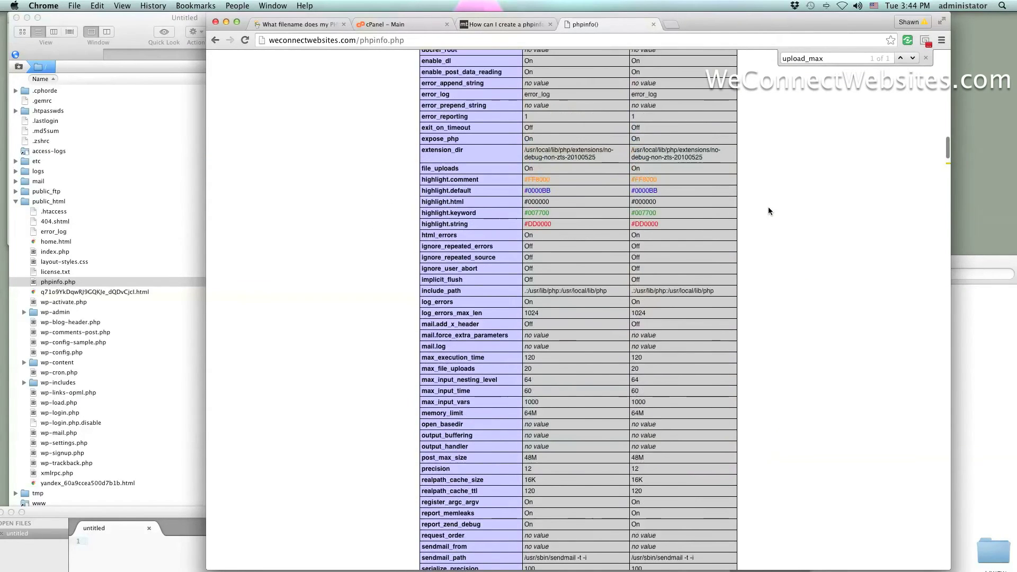
scroll(769, 210, "up", 3)
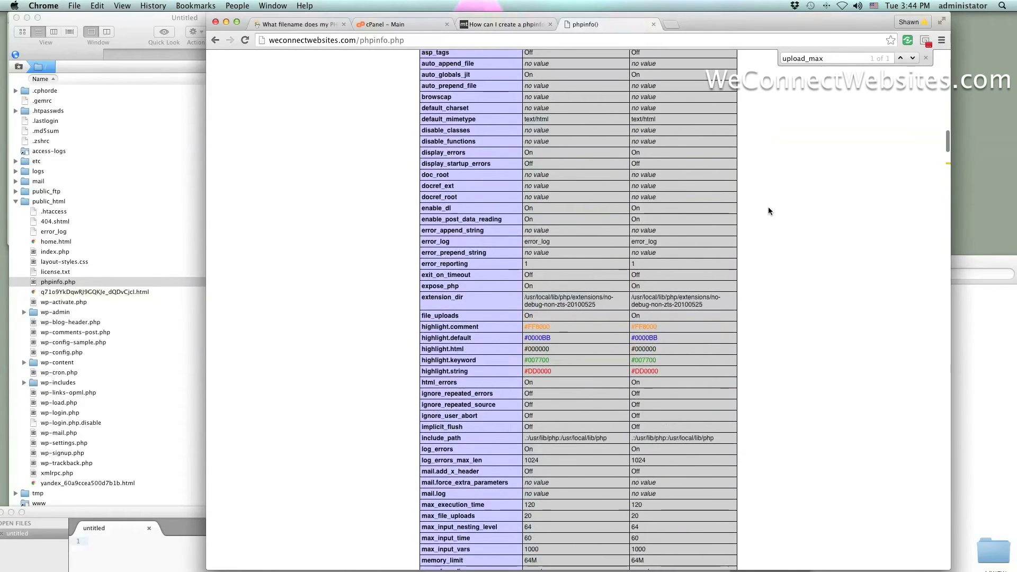
scroll(769, 211, "up", 10)
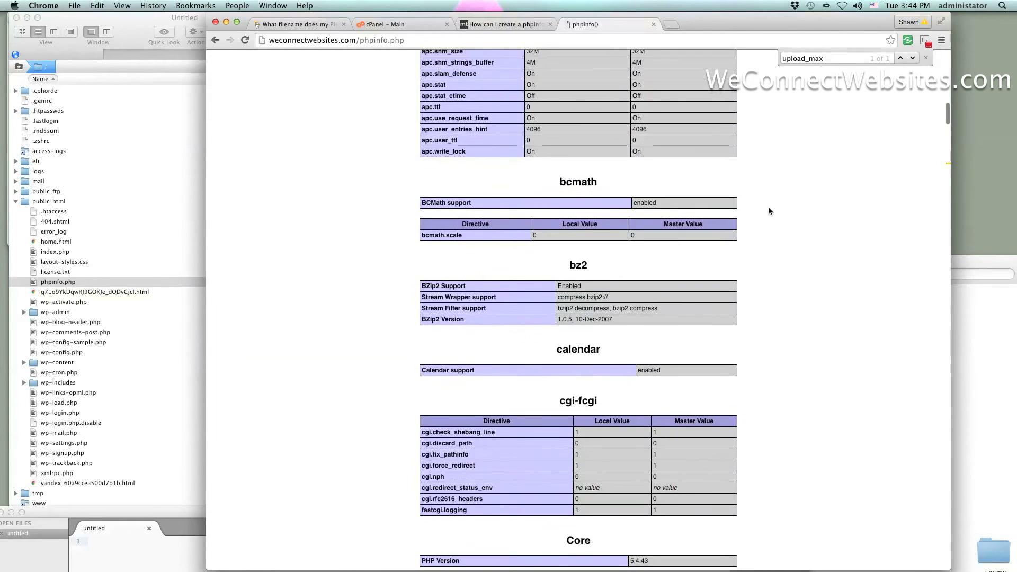
scroll(769, 211, "up", 12)
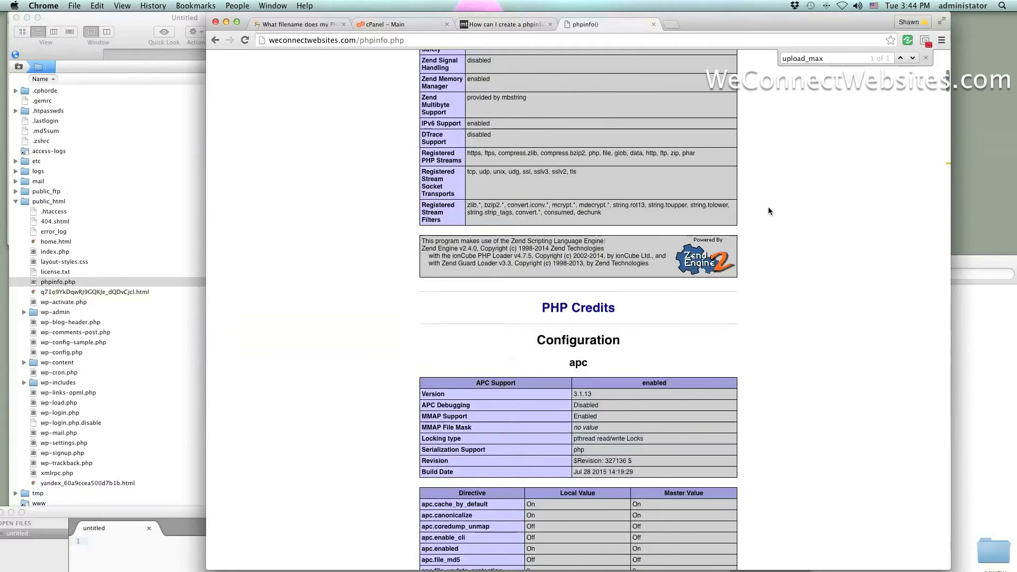
scroll(768, 211, "up", 4)
scroll(768, 211, "up", 5)
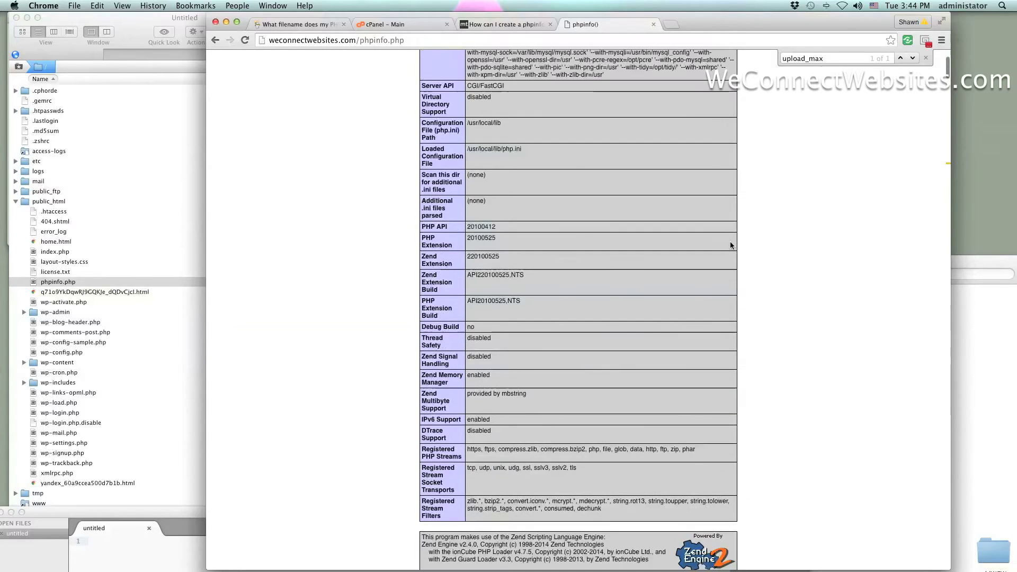
- Revisit the Media Temple article and cPanel tabs, and look through the phpinfo() page down to the Core section
left_click(507, 25)
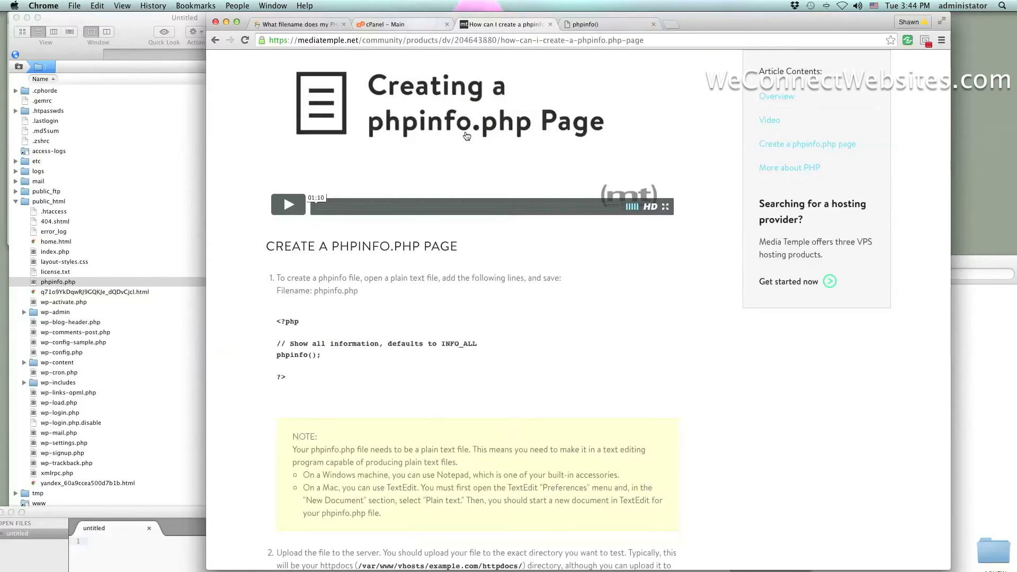
left_click(424, 24)
left_click(612, 25)
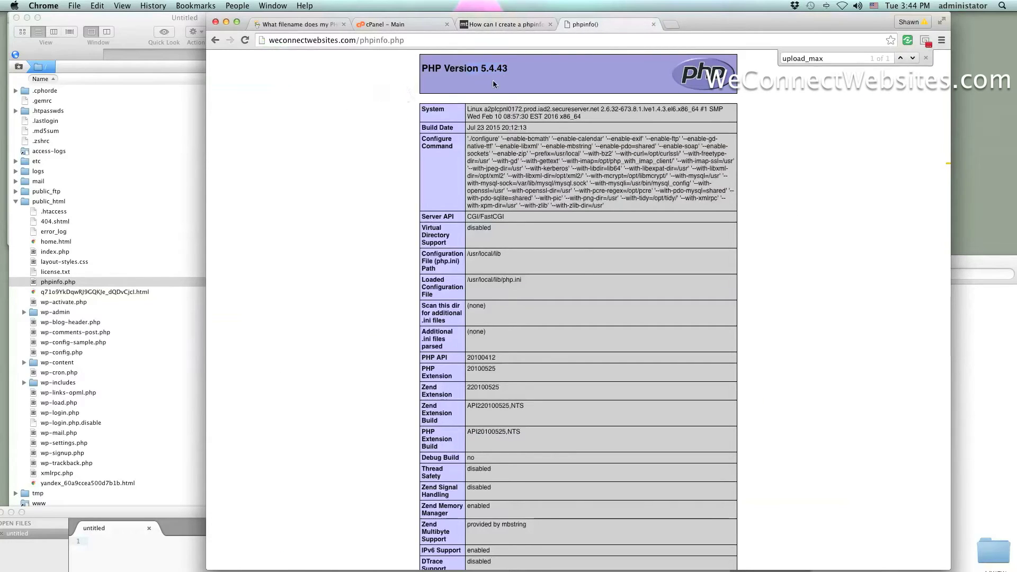
left_click(504, 27)
left_click(576, 27)
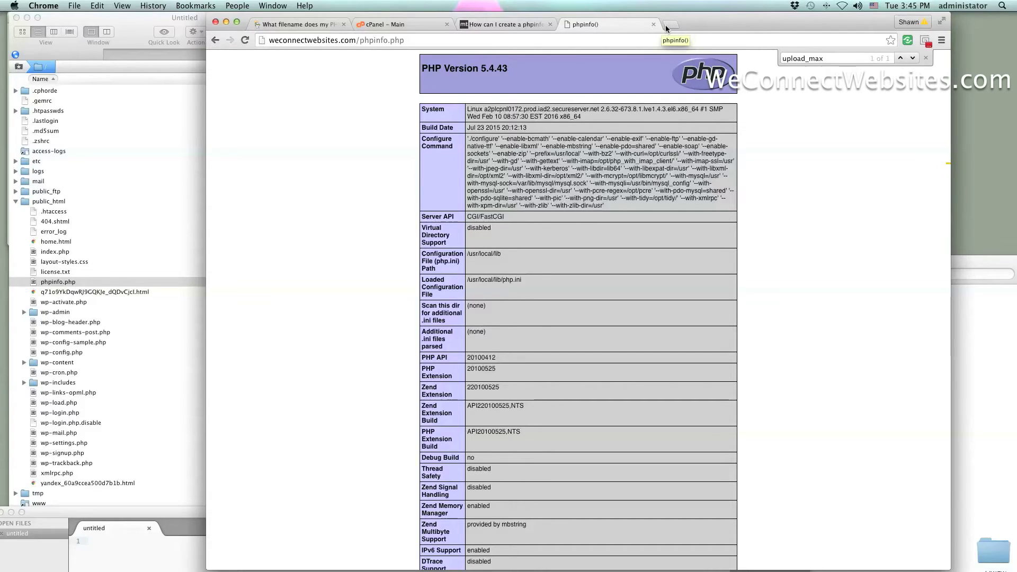
scroll(522, 380, "down", 20)
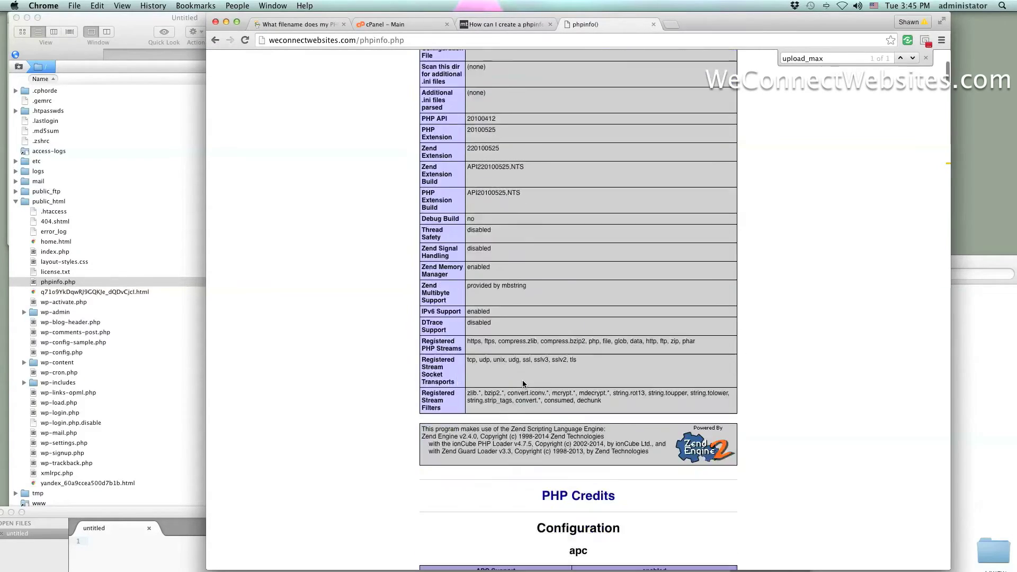
scroll(523, 380, "down", 10)
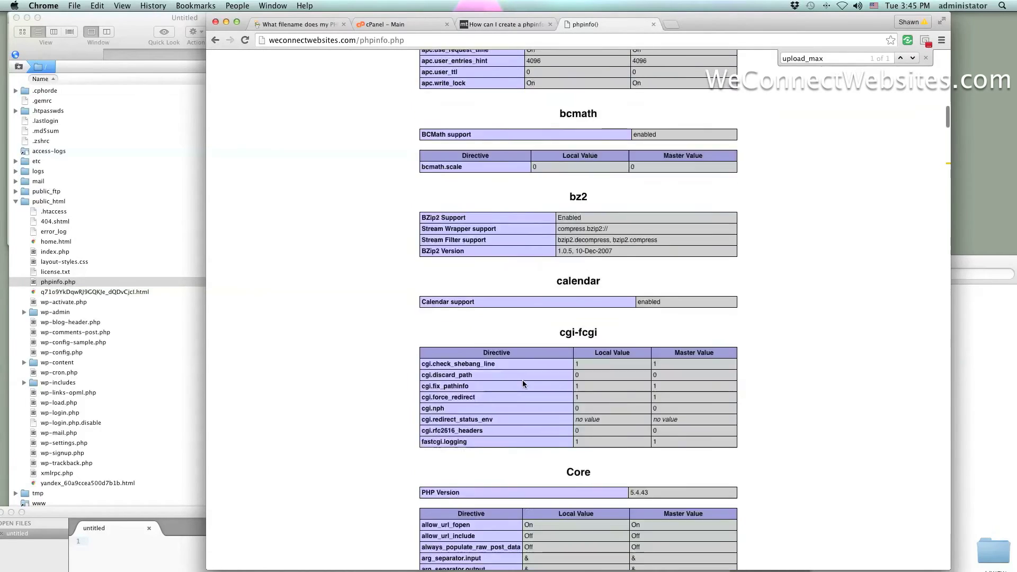
scroll(522, 381, "up", 3)
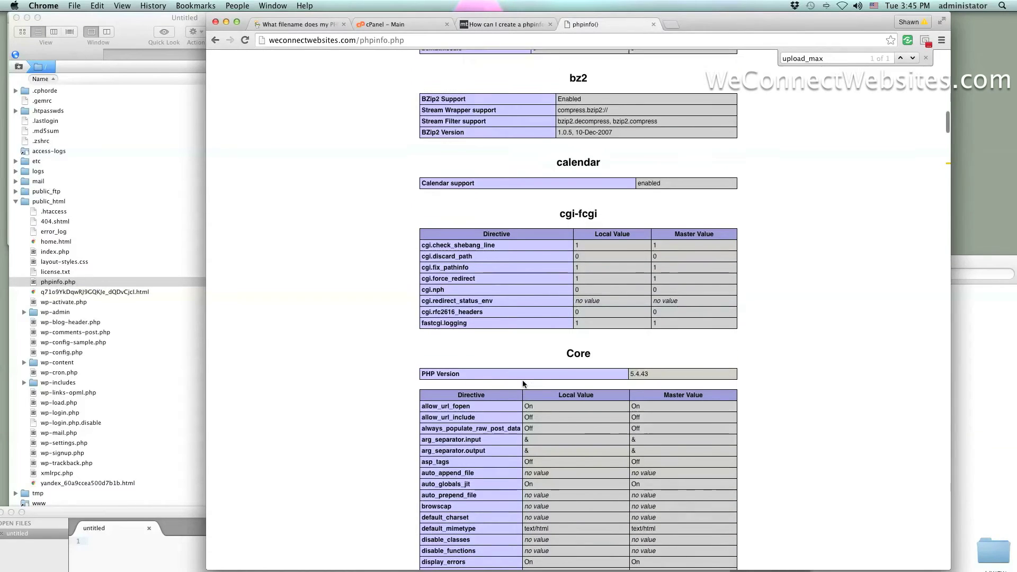
- Switch from the phpinfo page to cPanel and open Select PHP version in the Software section
scroll(522, 382, "up", 20)
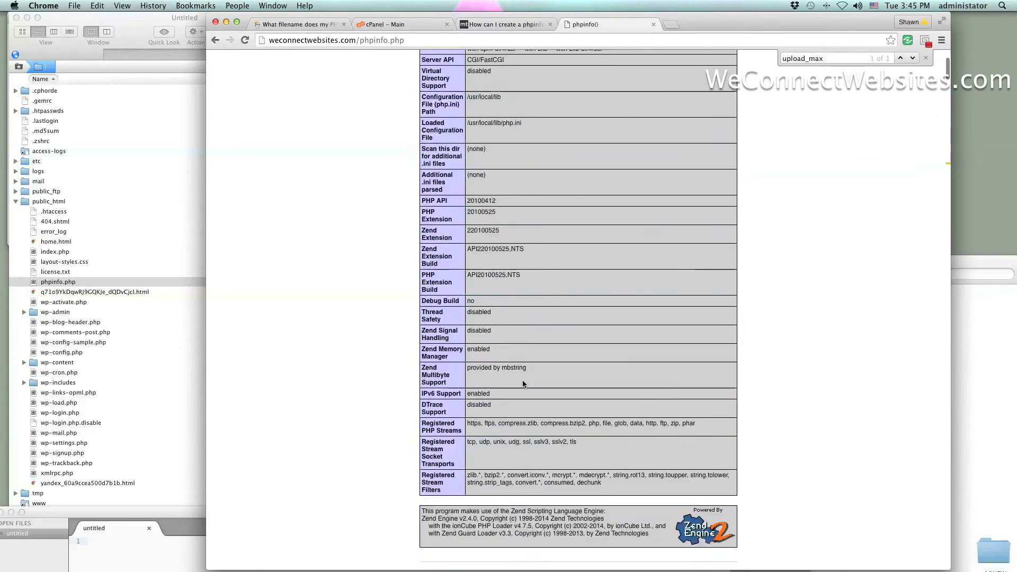
scroll(523, 383, "up", 4)
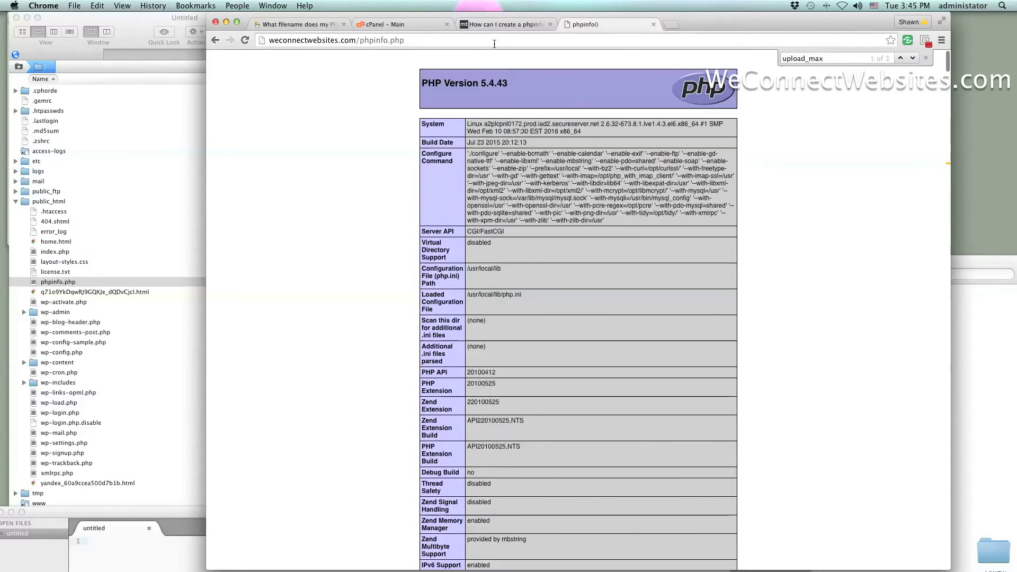
left_click_drag(457, 23, 468, 24)
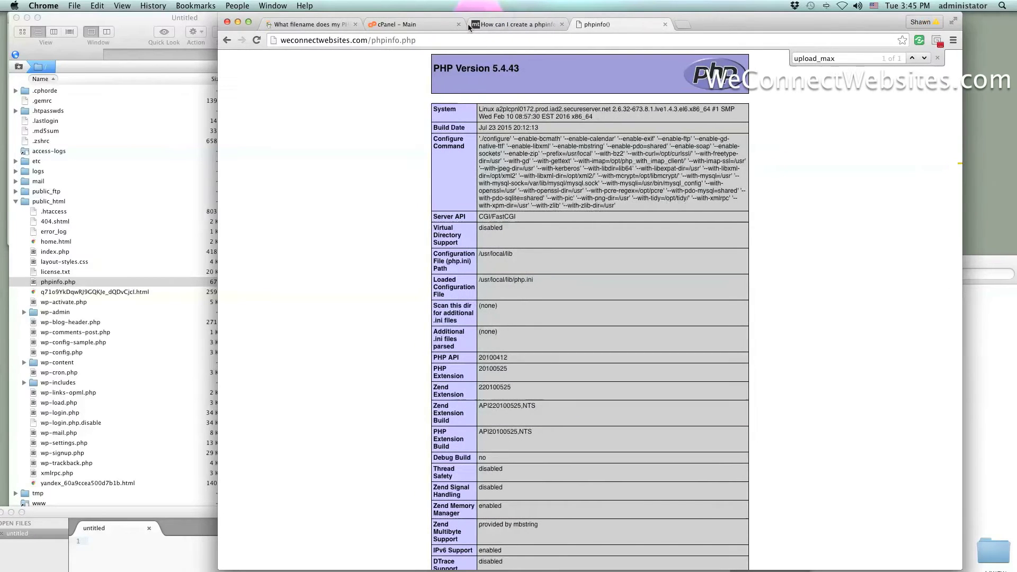
left_click(426, 23)
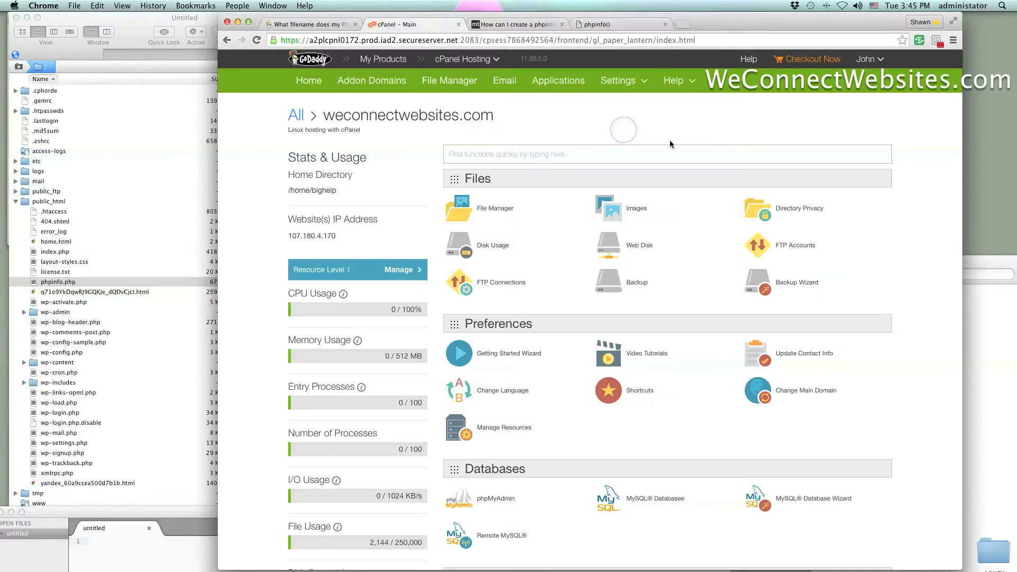
scroll(747, 153, "down", 3)
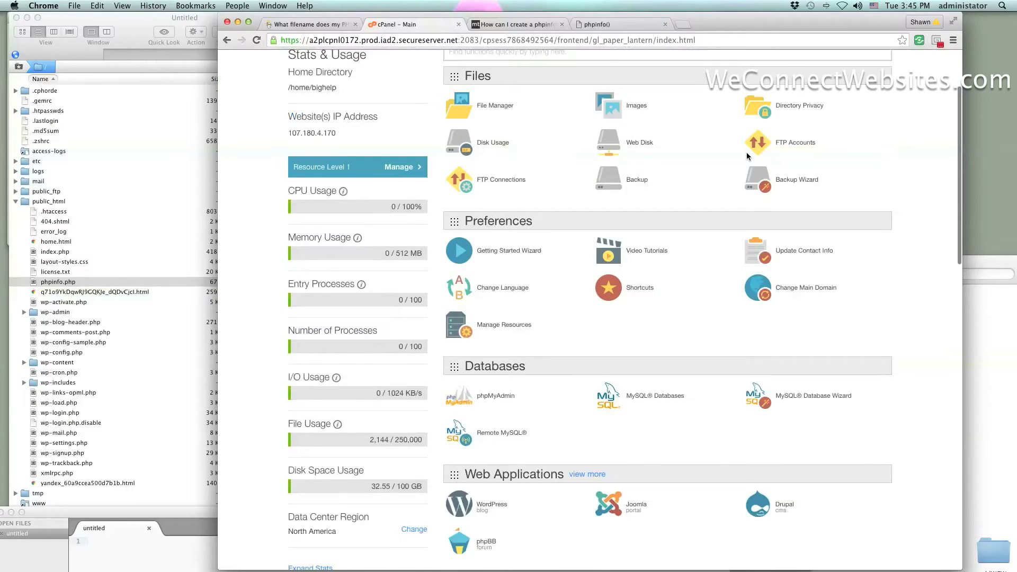
scroll(747, 154, "down", 10)
scroll(747, 154, "down", 7)
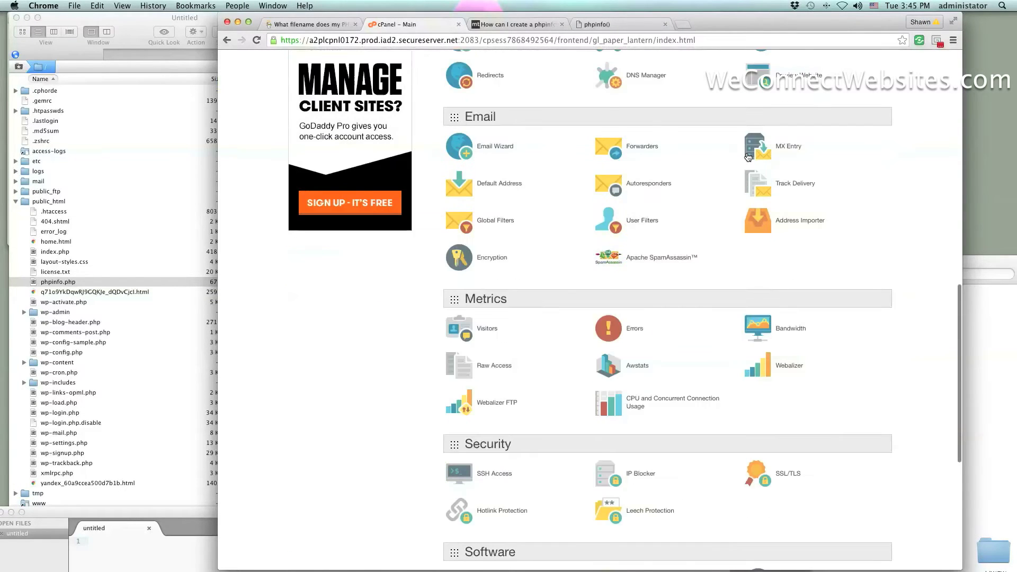
scroll(747, 157, "down", 8)
scroll(747, 154, "down", 1)
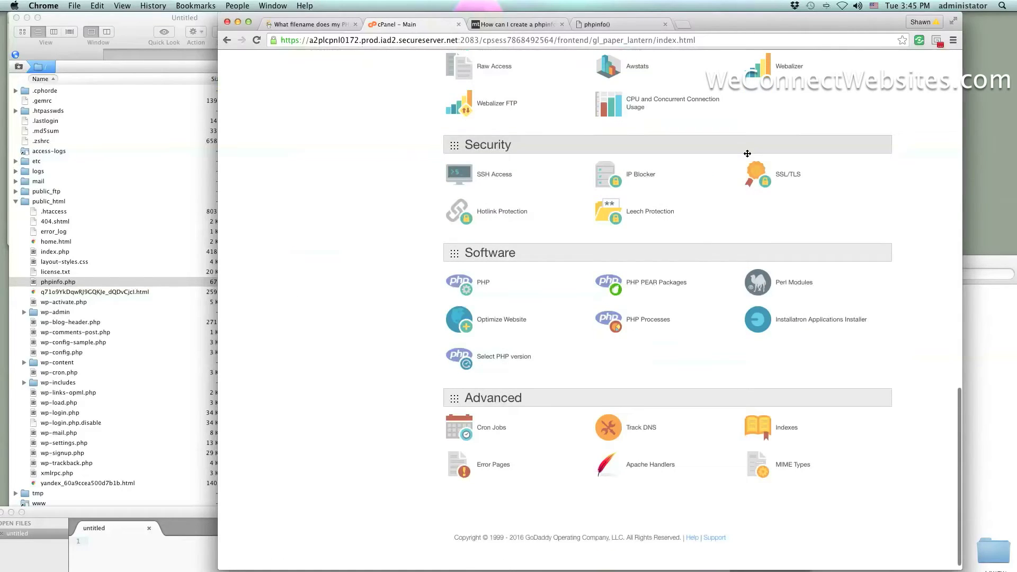
left_click(499, 357)
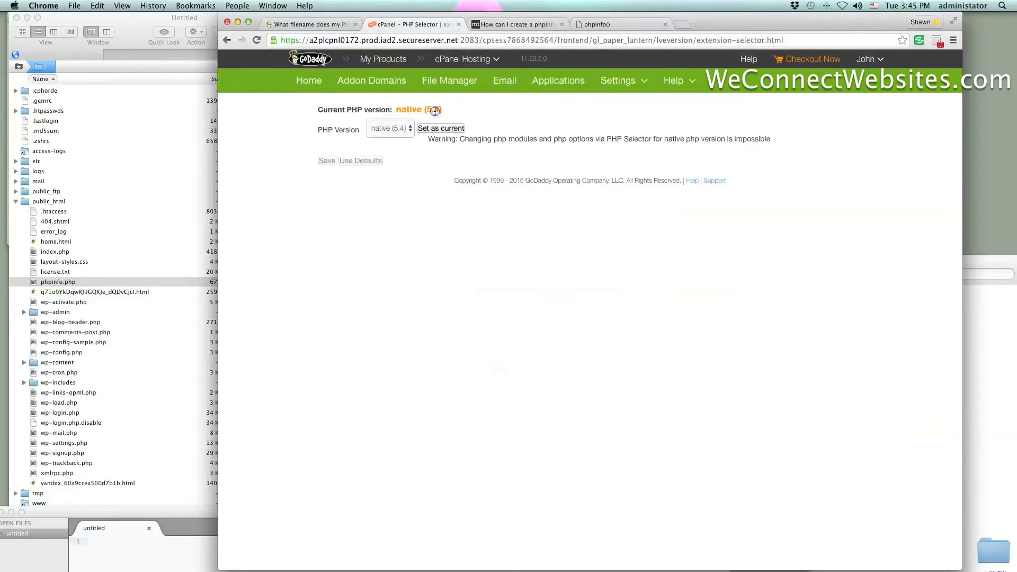
- Choose PHP version 5.5 in the PHP Selector and set it as the current version
left_click(406, 131)
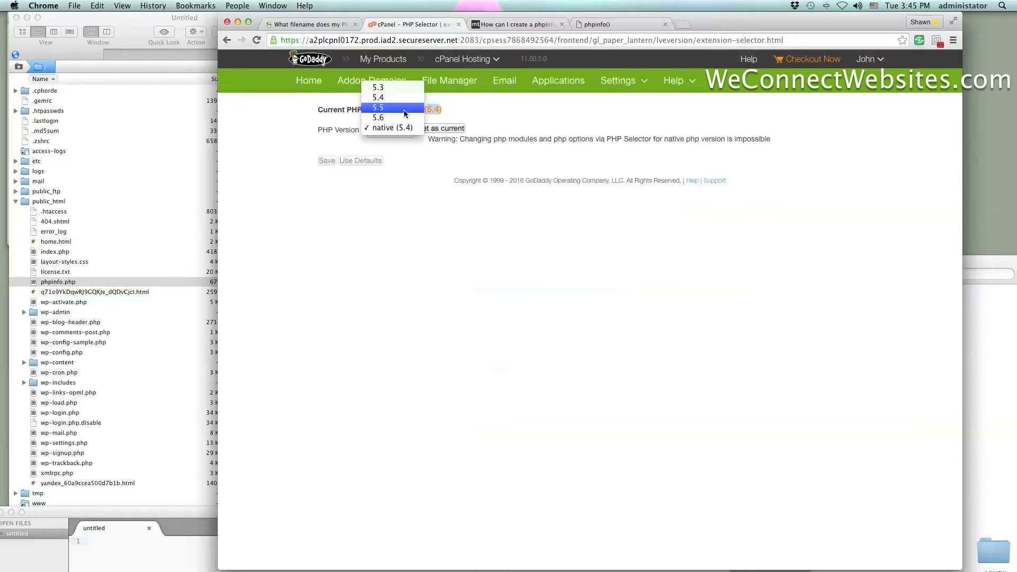
left_click(404, 109)
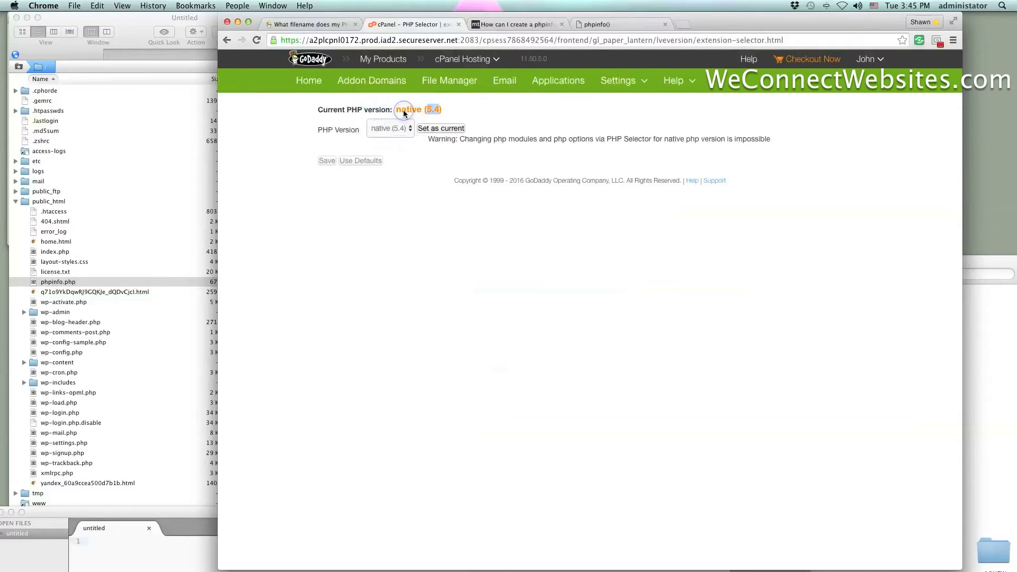
left_click(426, 129)
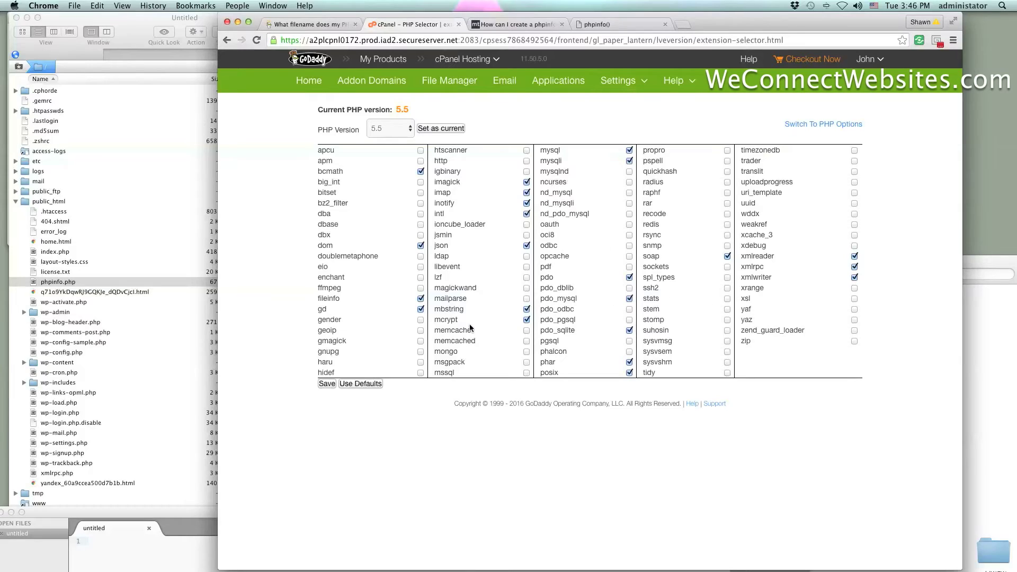
- Save the PHP 5.5 extension selection and switch to the PHP options
left_click(327, 385)
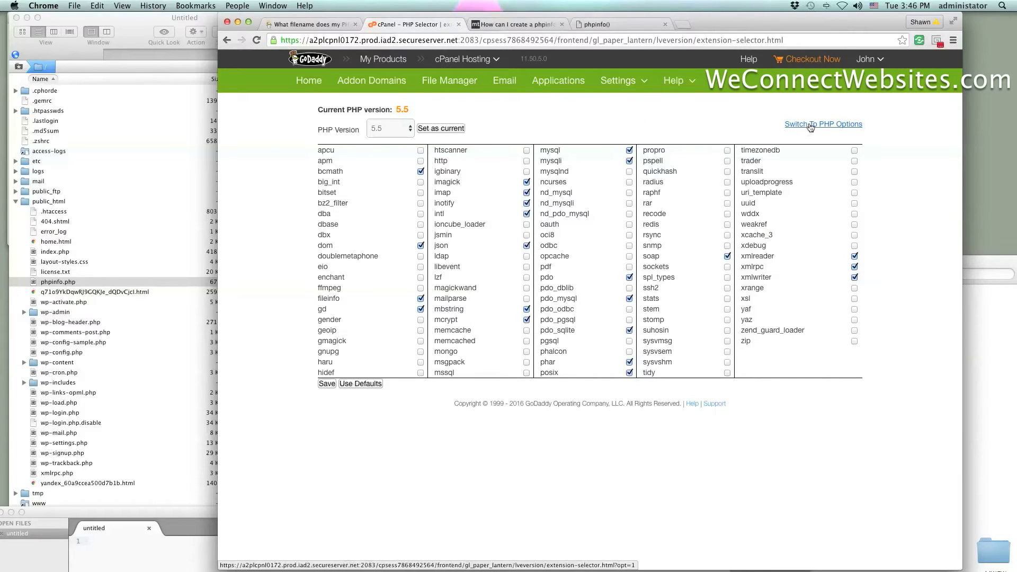
double_click(882, 123)
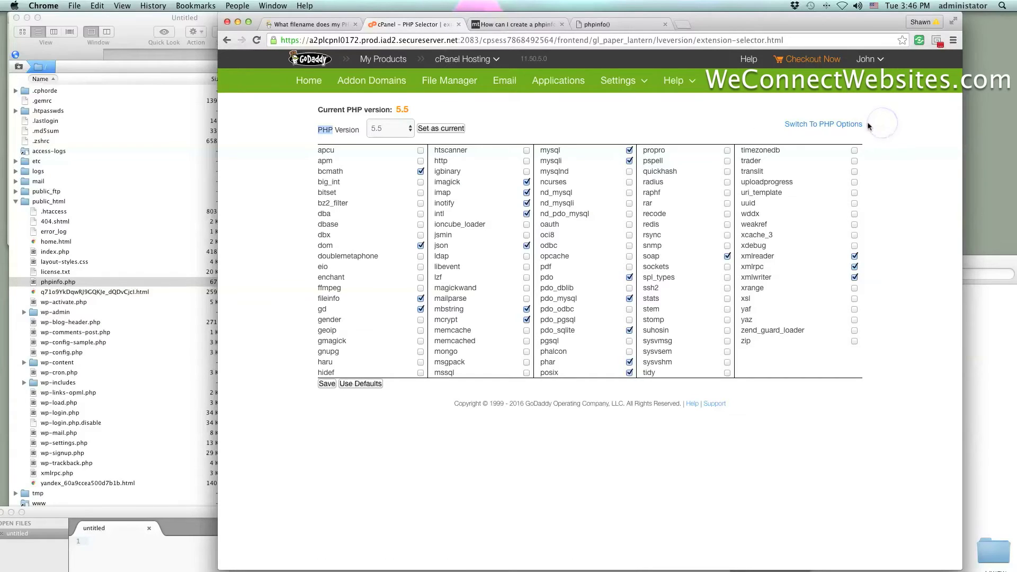
left_click(851, 124)
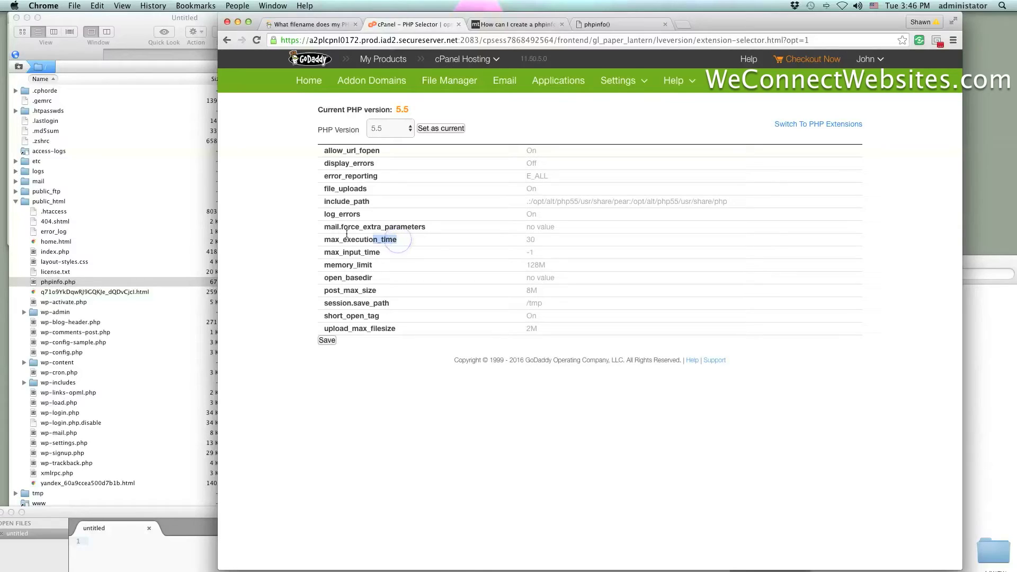
- Examine the max_execution_time, max_input_time, memory_limit and upload_max_filesize entries in the PHP options
double_click(328, 240)
left_click(386, 253)
left_click_drag(322, 148, 373, 267)
left_click(373, 269)
double_click(327, 267)
left_click(399, 327)
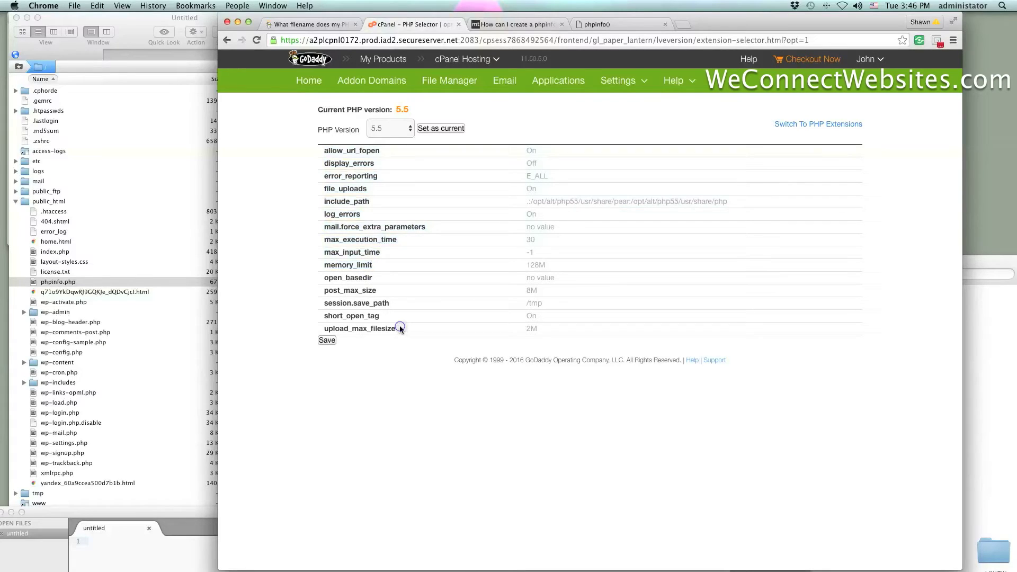
double_click(340, 327)
left_click(374, 354)
- Set max_execution_time to 300 and memory_limit to 512M, applying each change
left_click(535, 239)
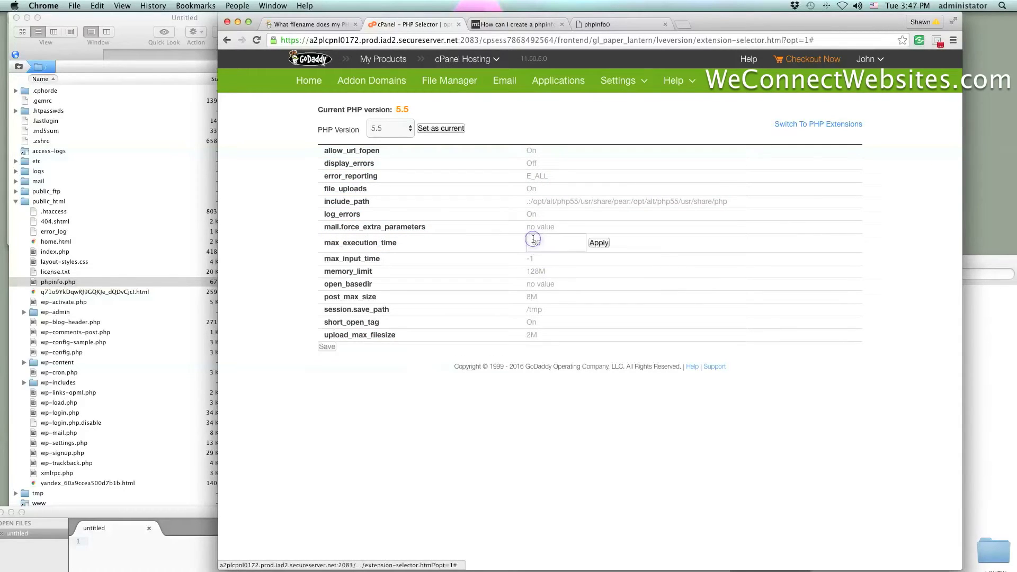
left_click(551, 244)
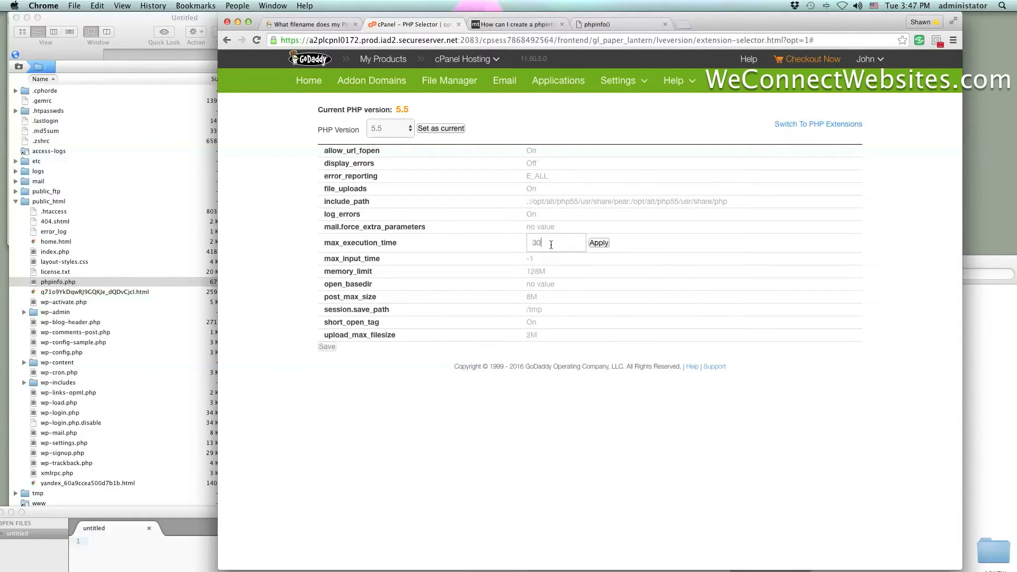
left_click(604, 244)
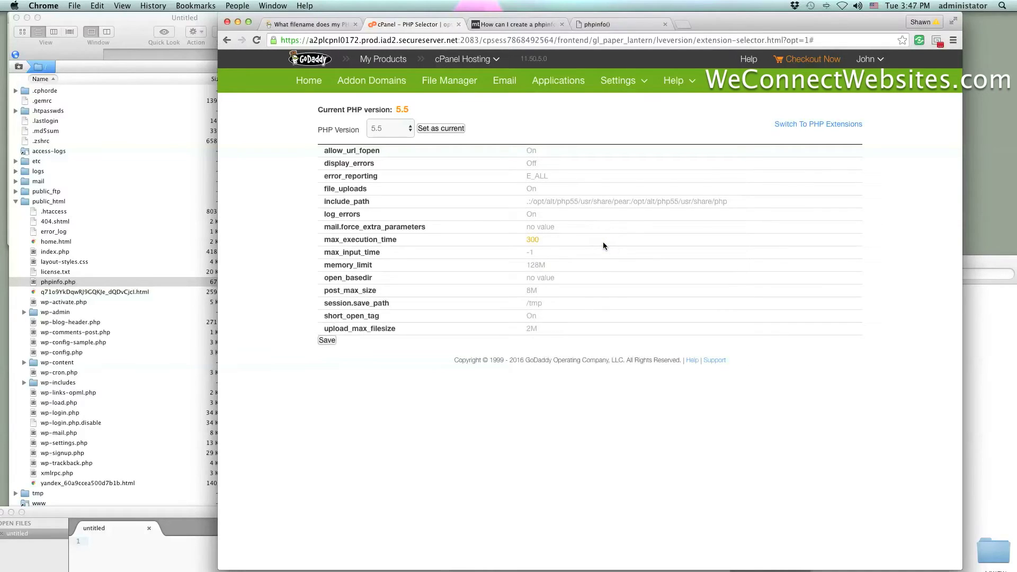
left_click(535, 264)
left_click(556, 270)
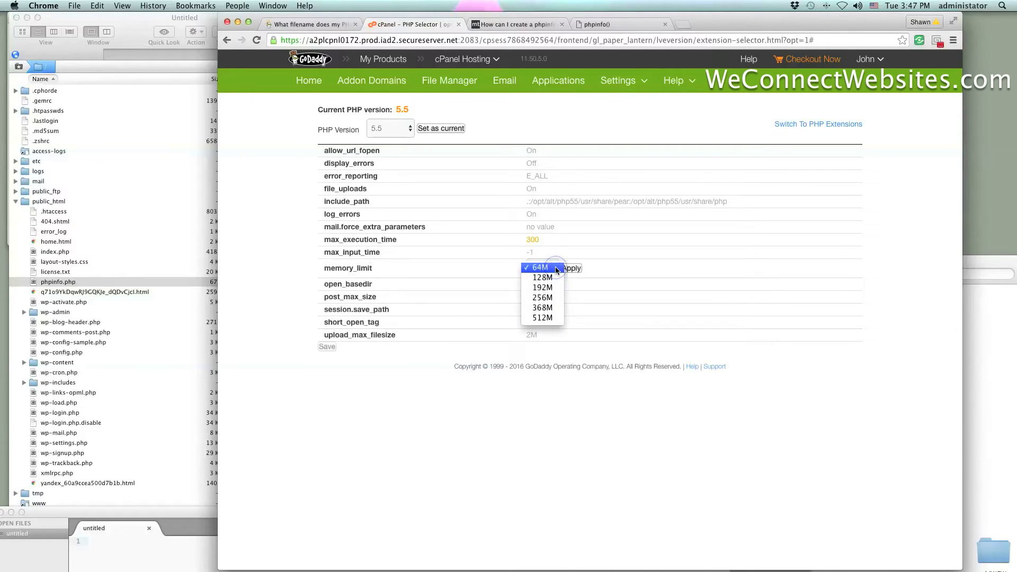
left_click(546, 318)
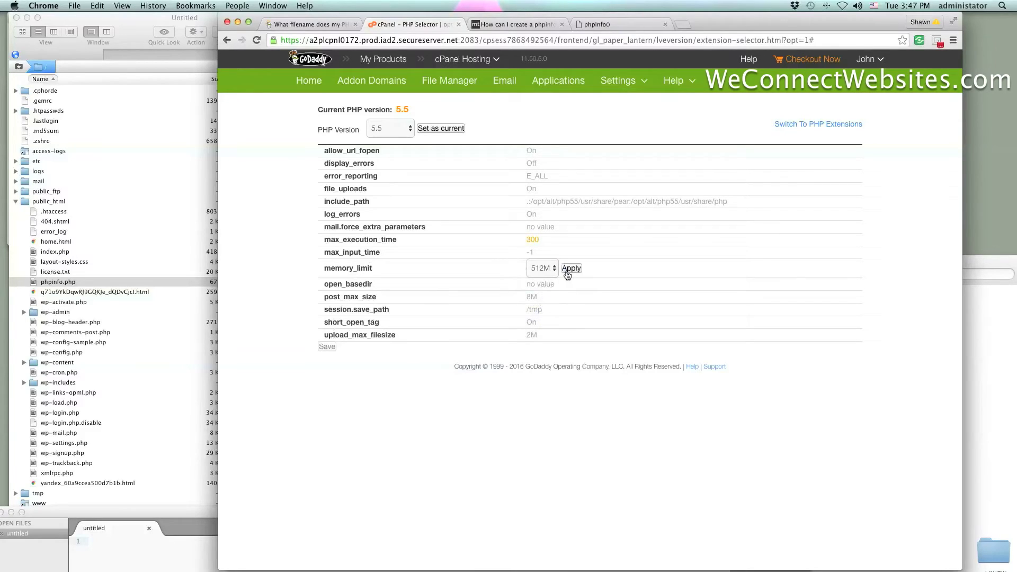
left_click(571, 268)
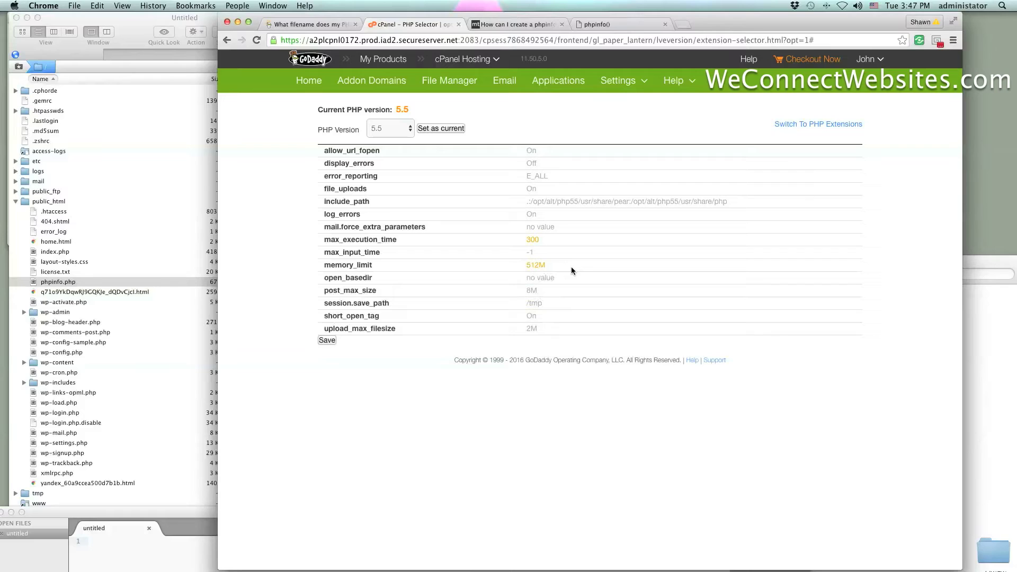
- Set post_max_size to 128M and upload_max_filesize to 1G, applying each change
left_click(536, 291)
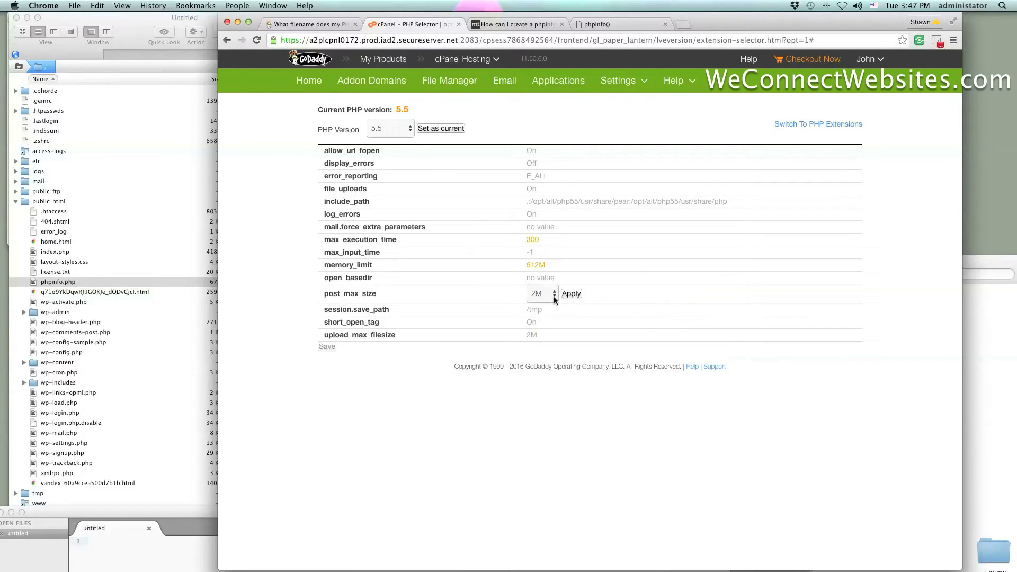
left_click(554, 296)
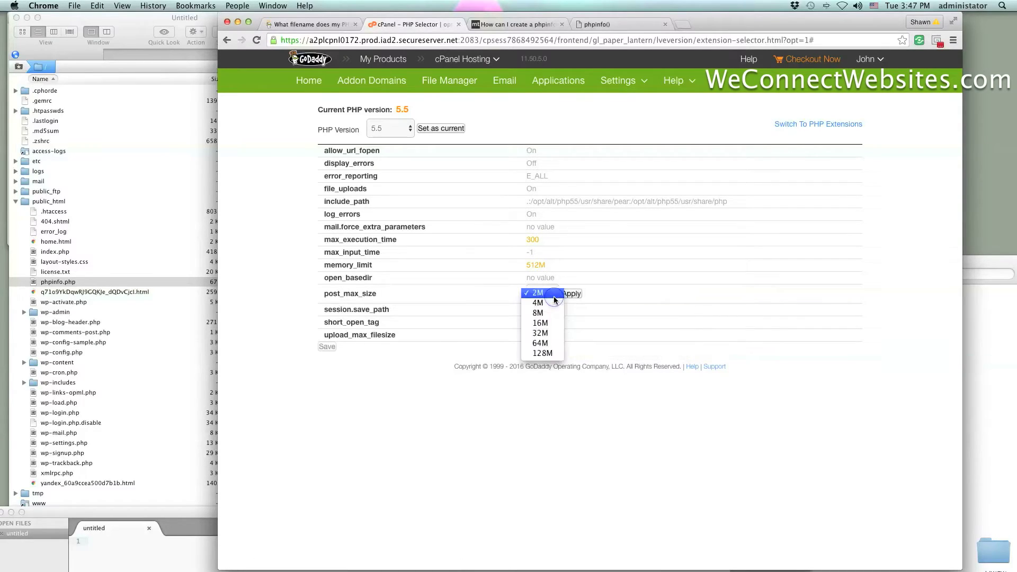
left_click(548, 352)
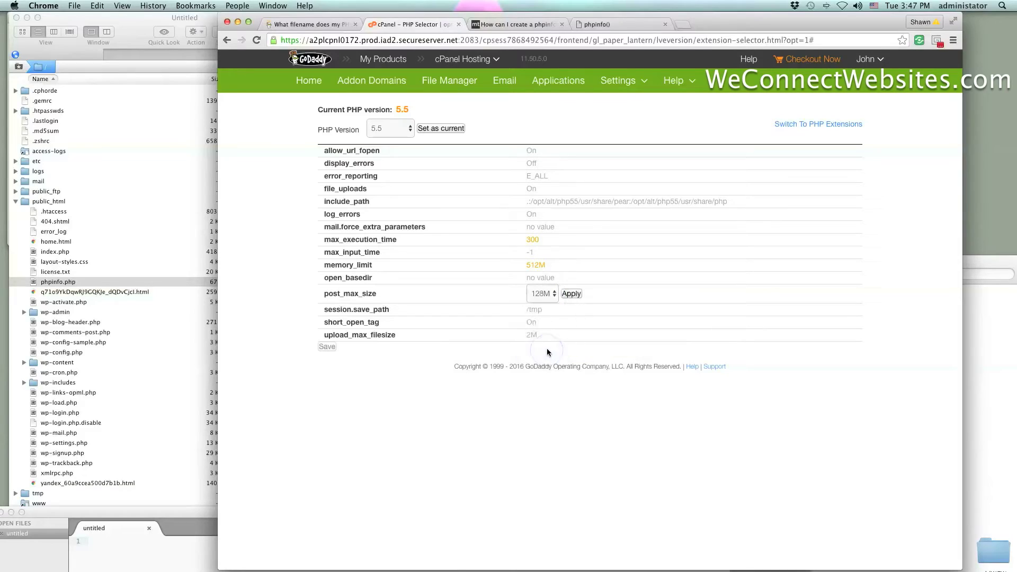
left_click(572, 294)
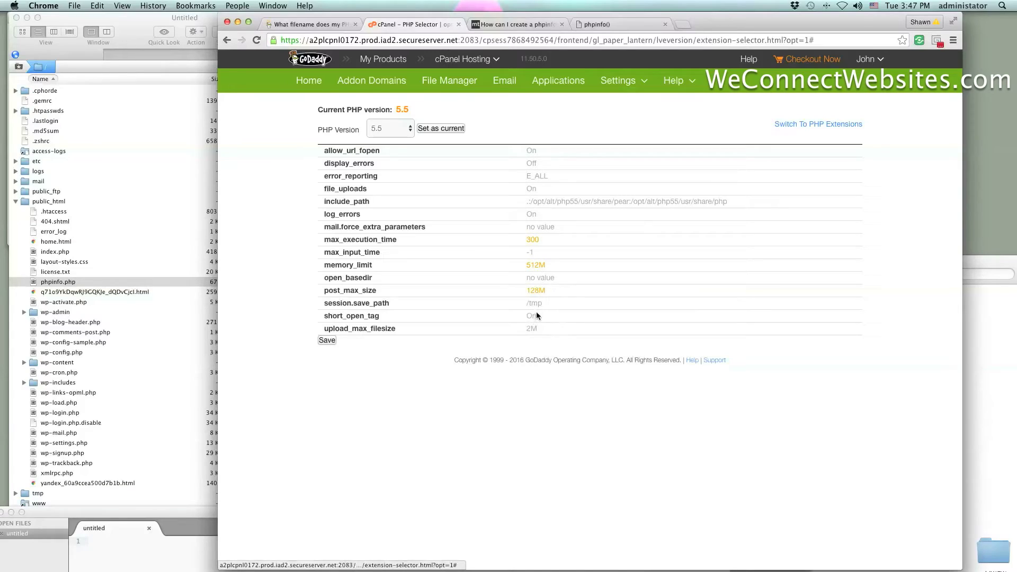
left_click(531, 330)
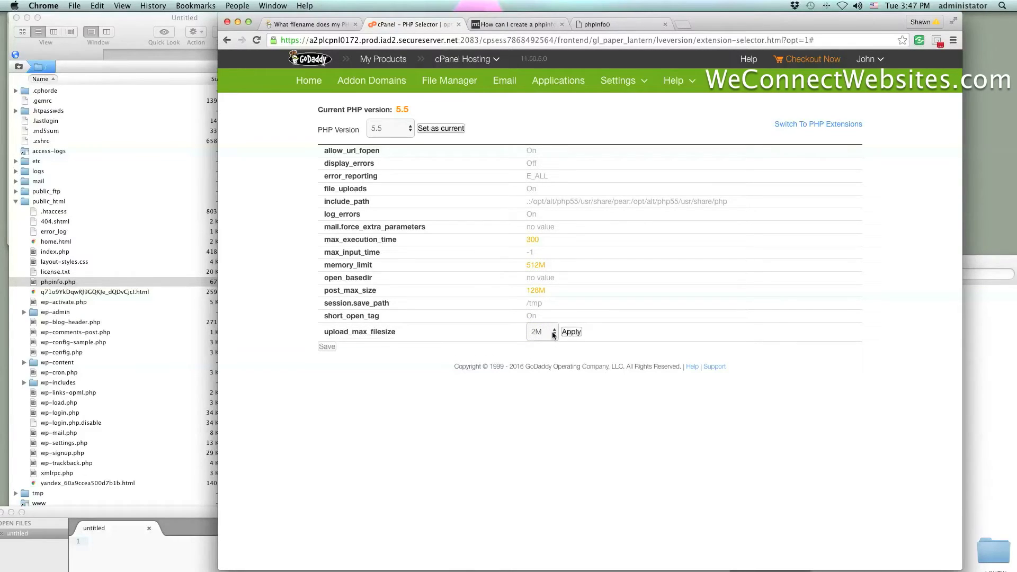
left_click(551, 337)
left_click(547, 424)
left_click(571, 332)
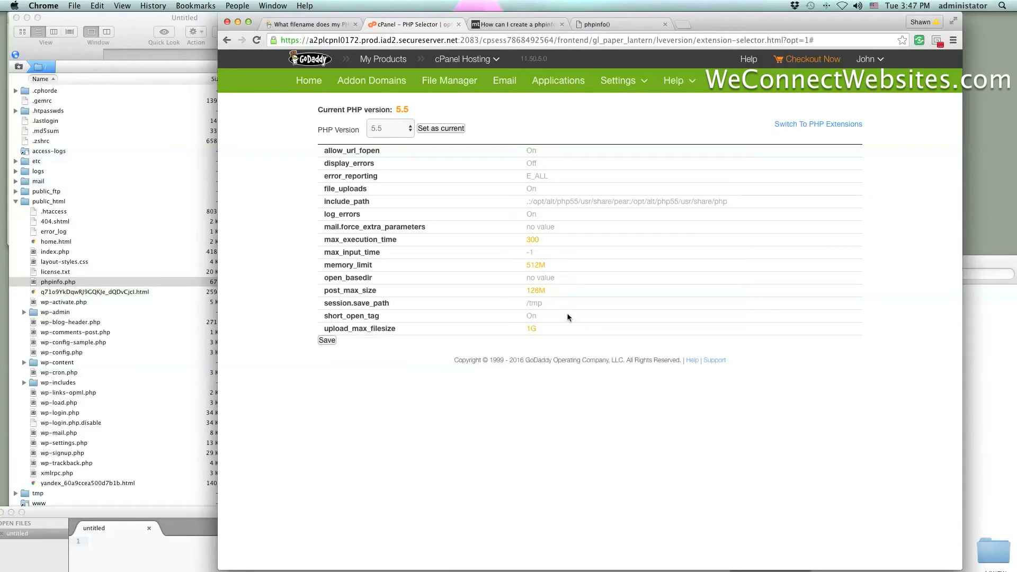
- Copy the option name upload_max_filesize and search the phpinfo page for it
left_click_drag(573, 348, 396, 210)
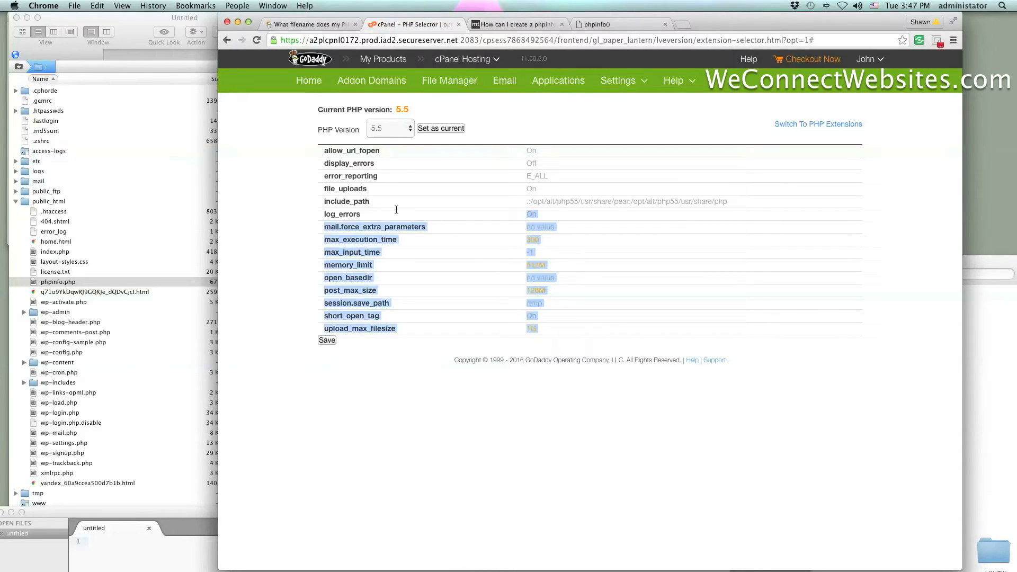
left_click(579, 128)
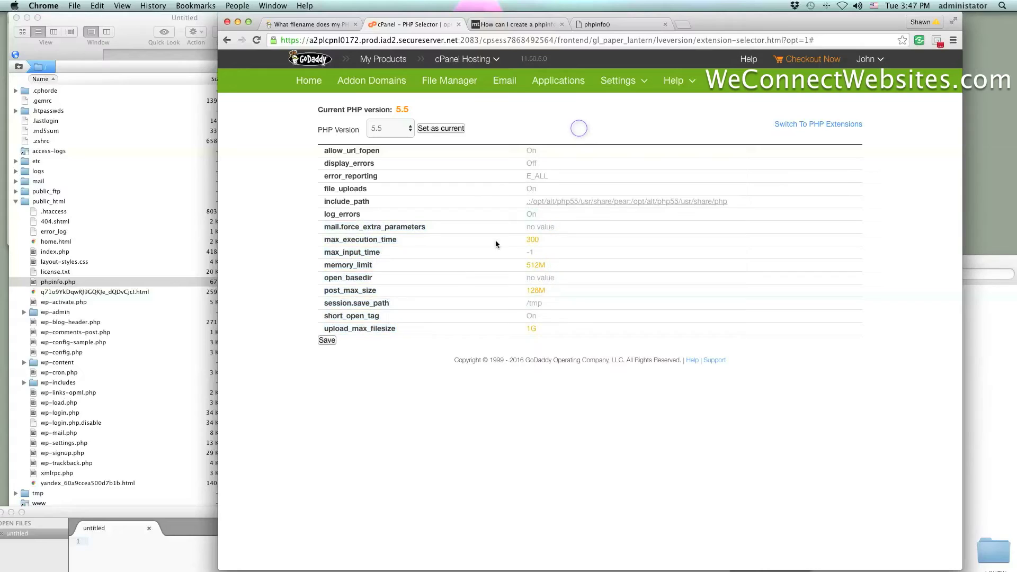
left_click_drag(397, 329, 325, 329)
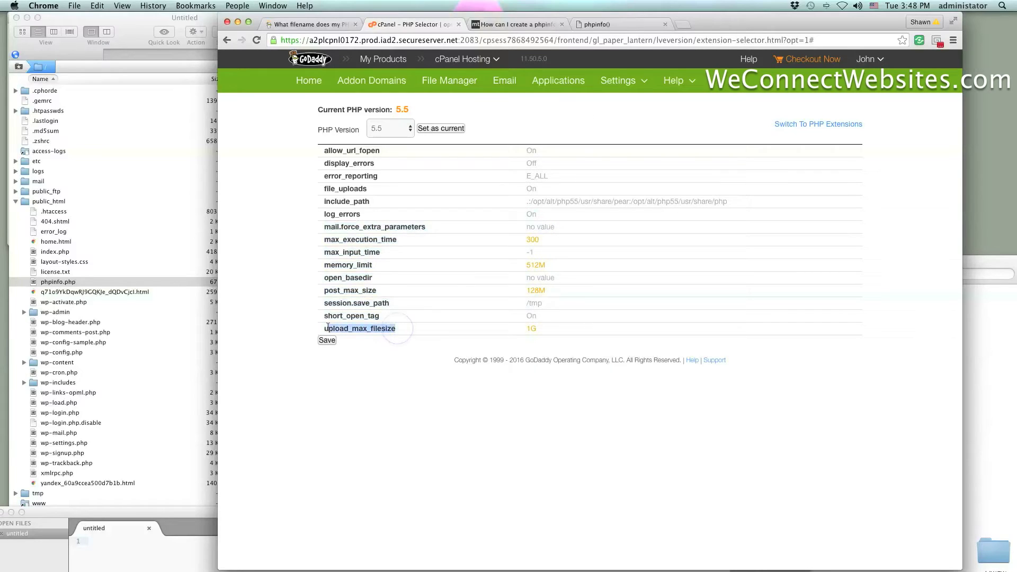
key("super+c")
left_click(598, 24)
key("super+f")
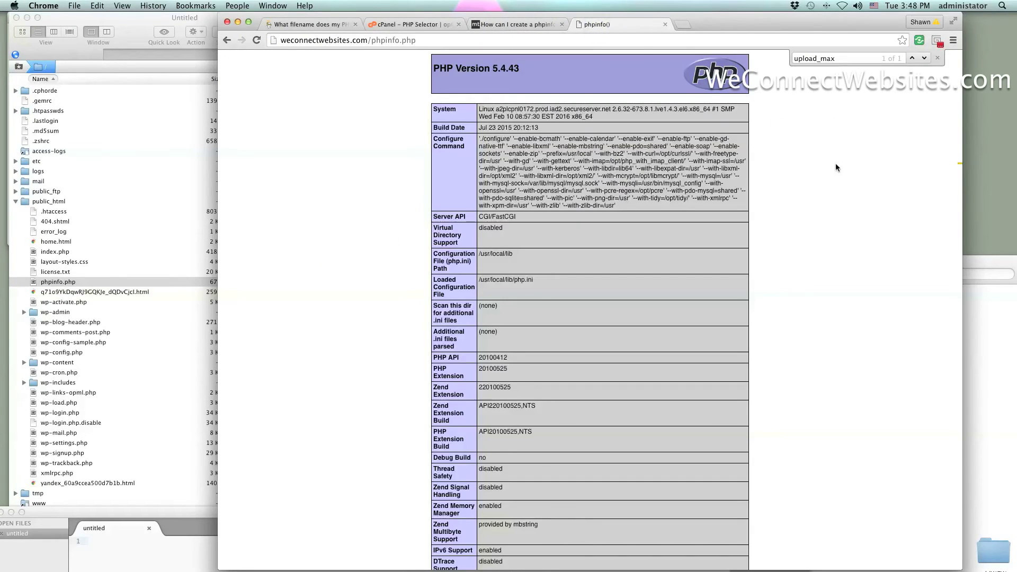
type("_filesize")
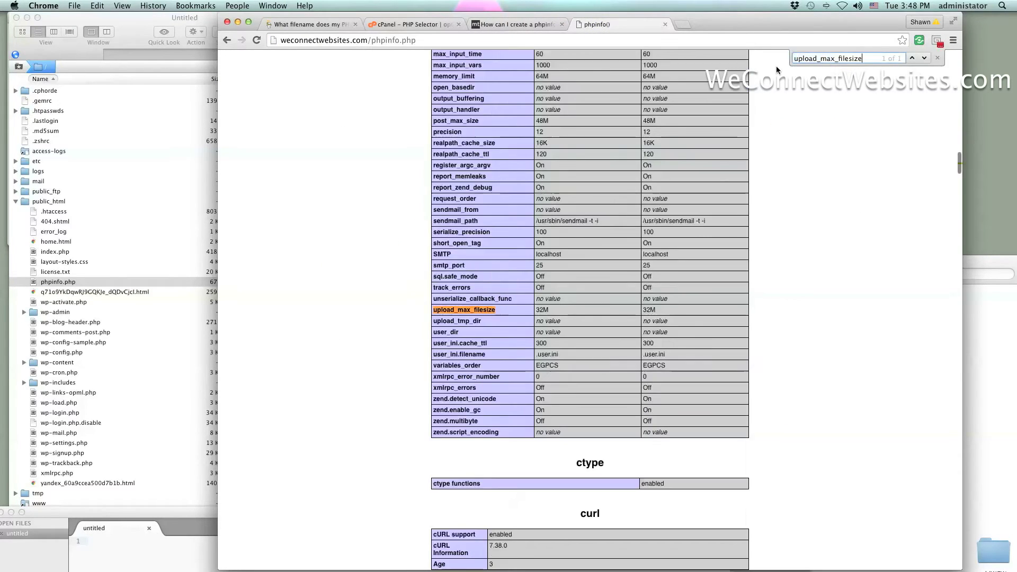
- Look through the upload_max_filesize choices in cPanel's PHP options and try to save the settings
left_click(418, 25)
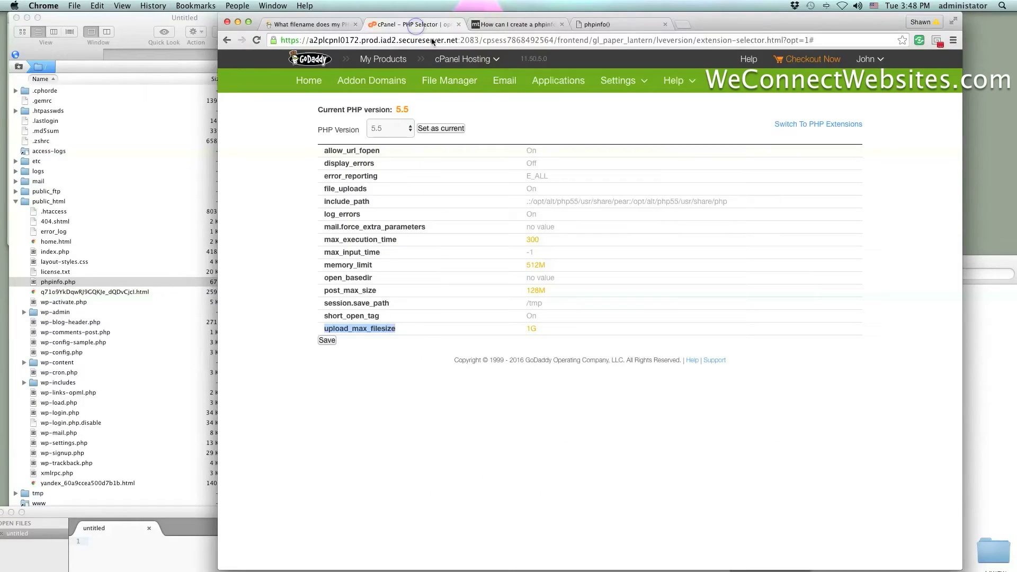
left_click(534, 328)
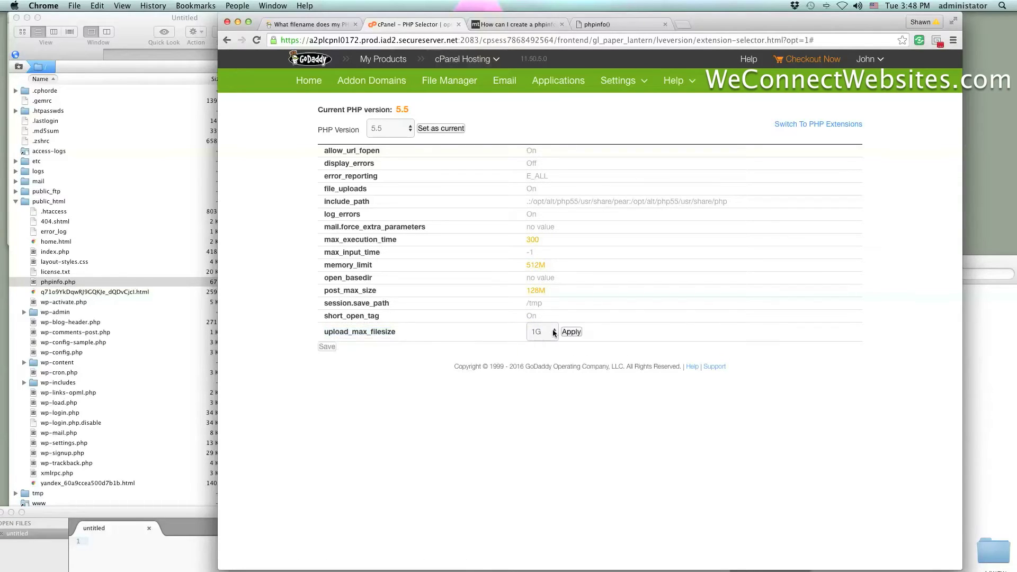
left_click(553, 332)
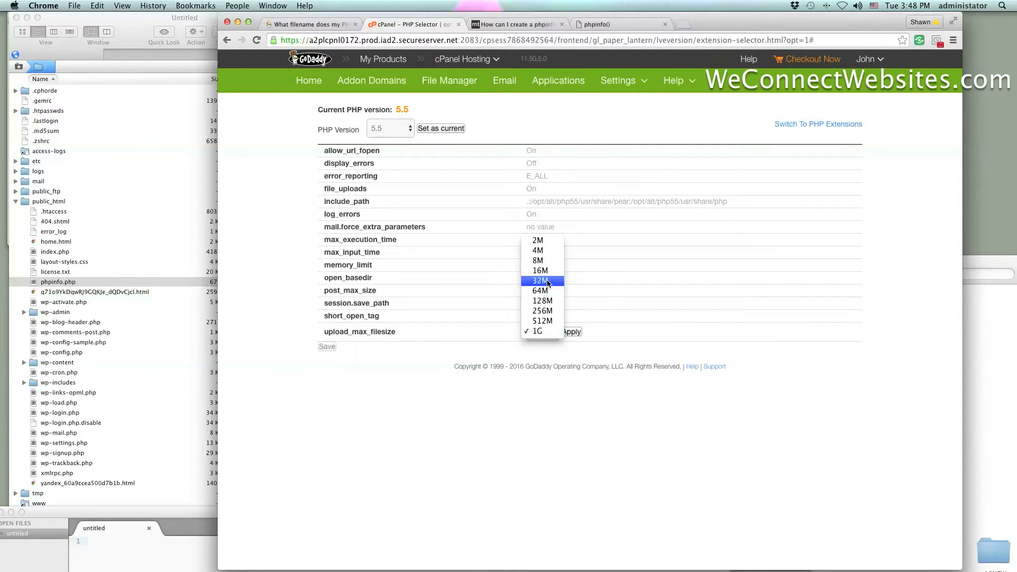
left_click(327, 345)
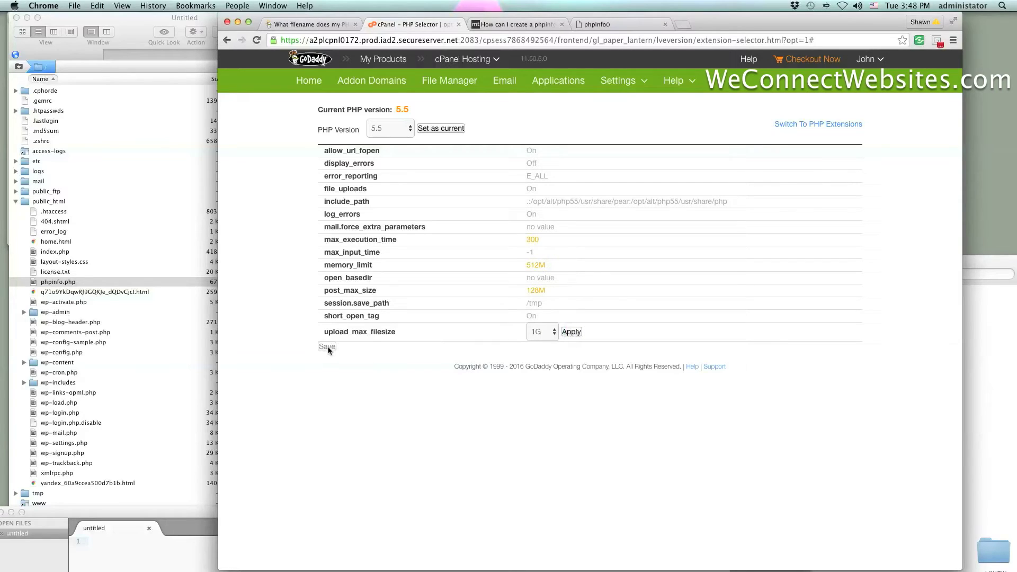
- Return to the phpinfo page, highlight the local upload_max_filesize value and reload the page
left_click(610, 24)
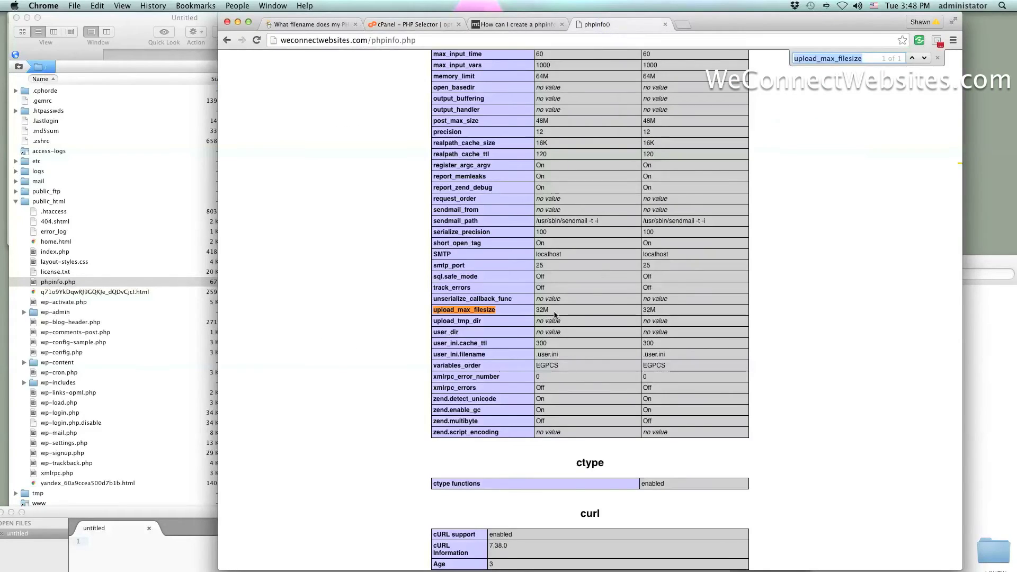
left_click_drag(557, 311, 529, 307)
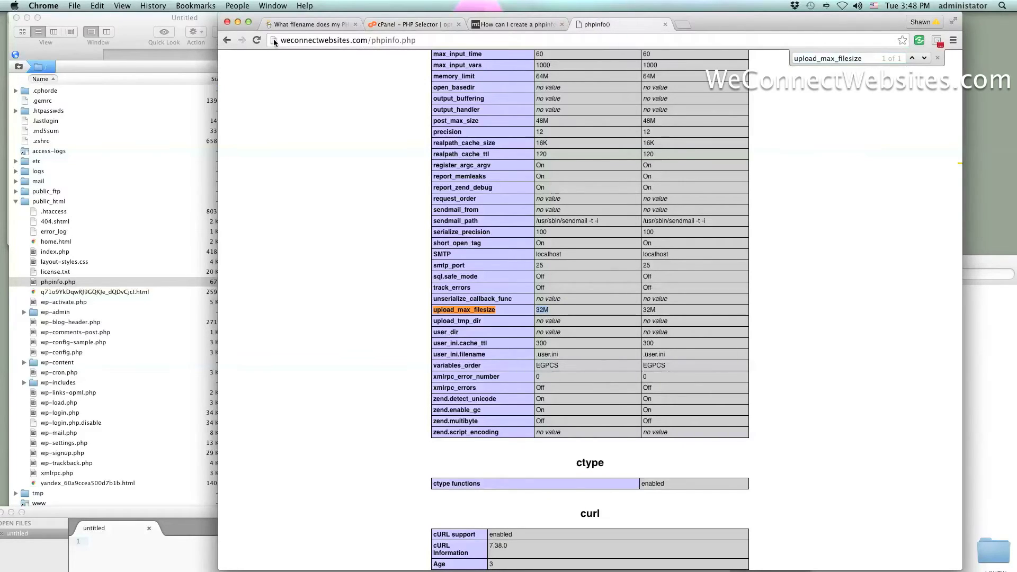
left_click(257, 40)
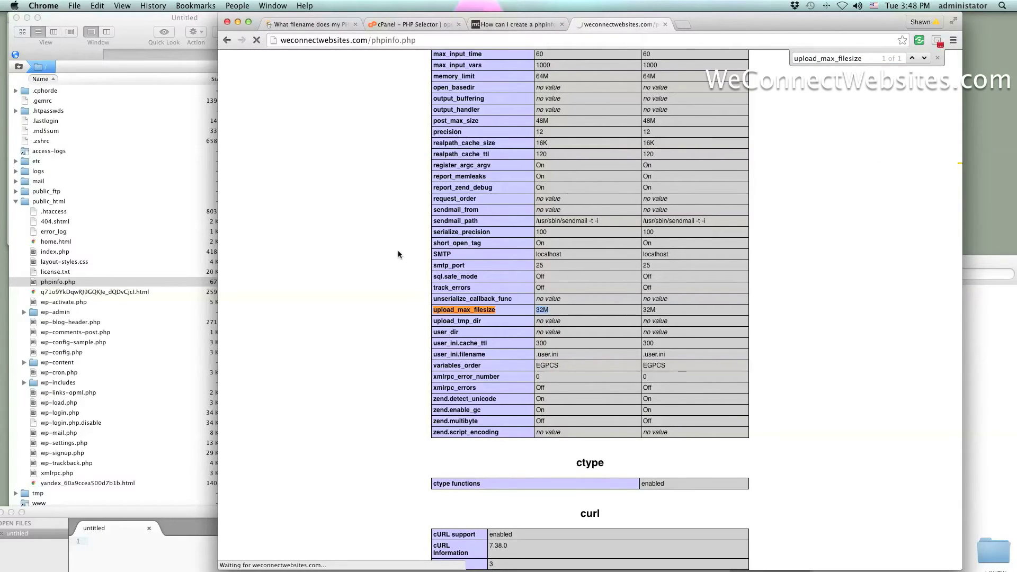
key("Escape")
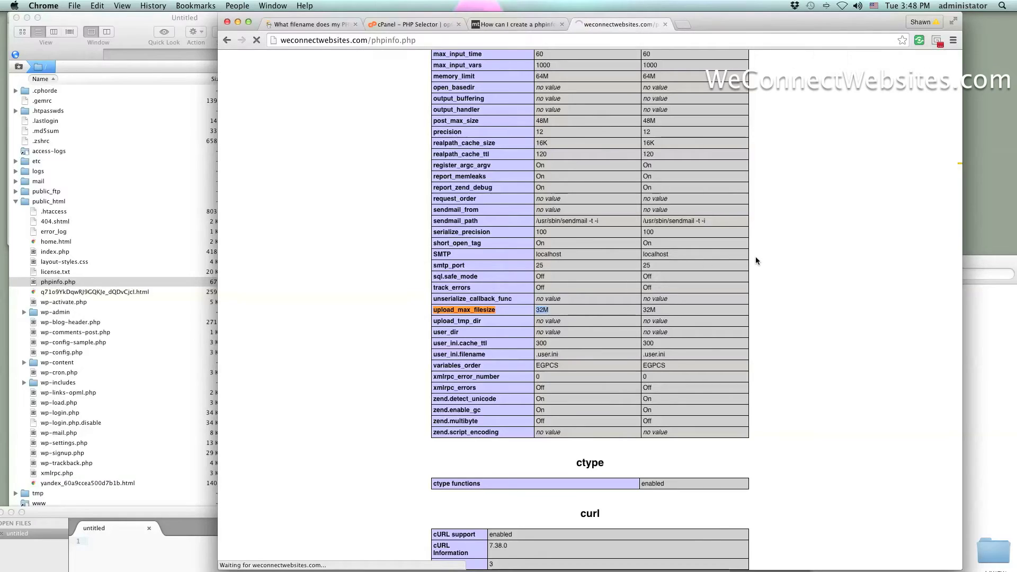
scroll(756, 256, "down", 9)
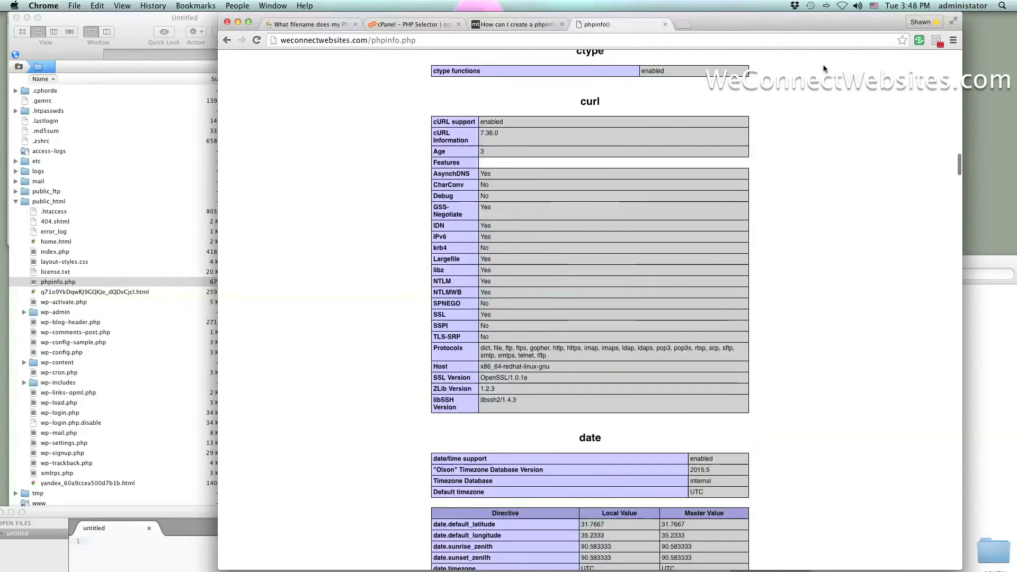
- Search the reloaded phpinfo page for upload_max_filesize and highlight its local value
key("super+f")
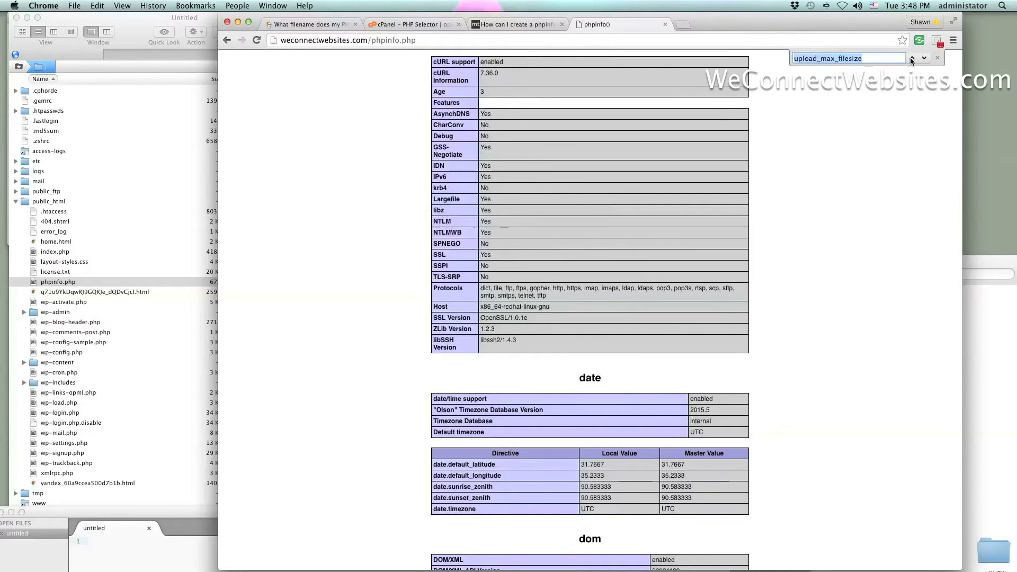
left_click(879, 58)
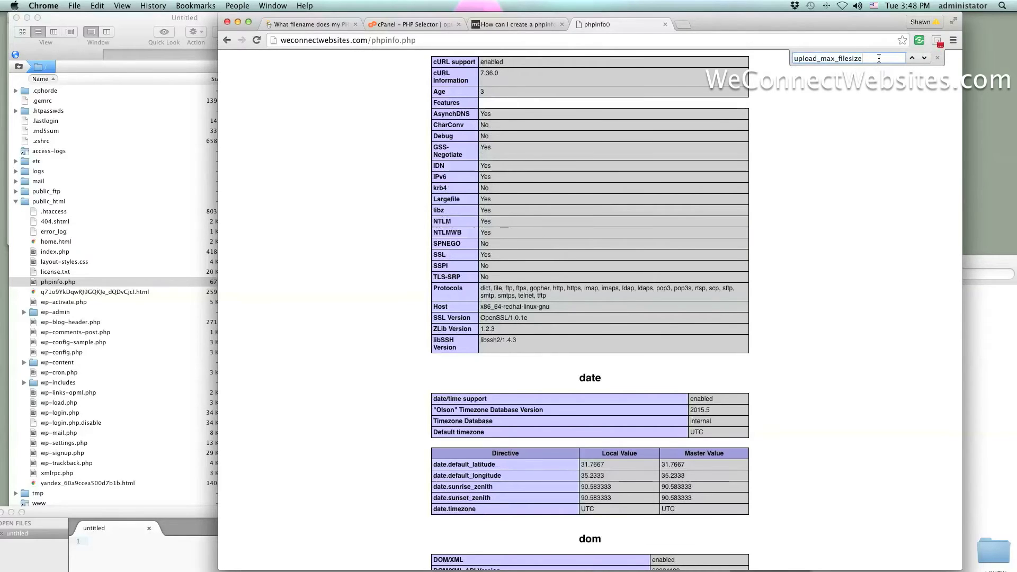
key("Return")
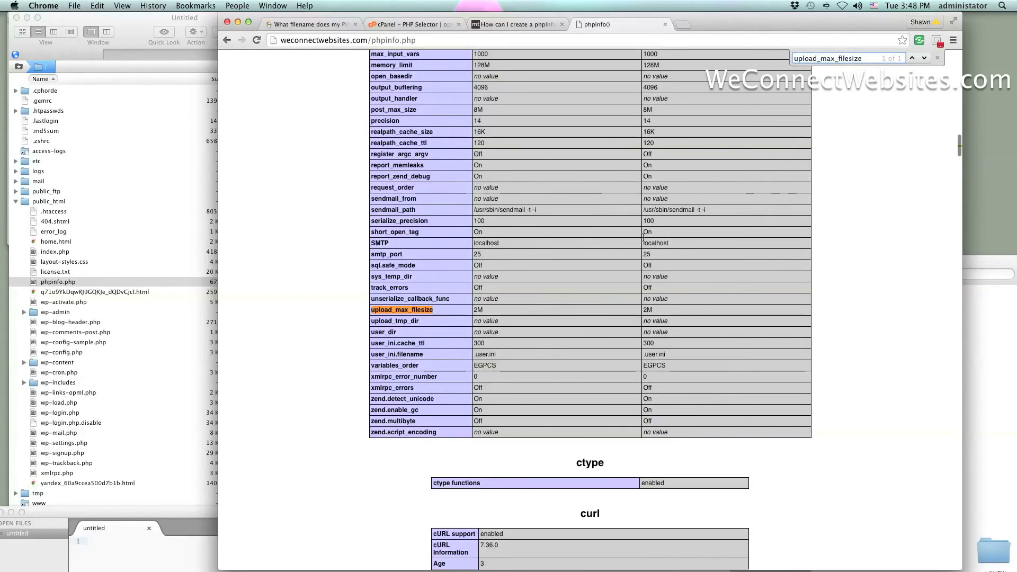
double_click(479, 310)
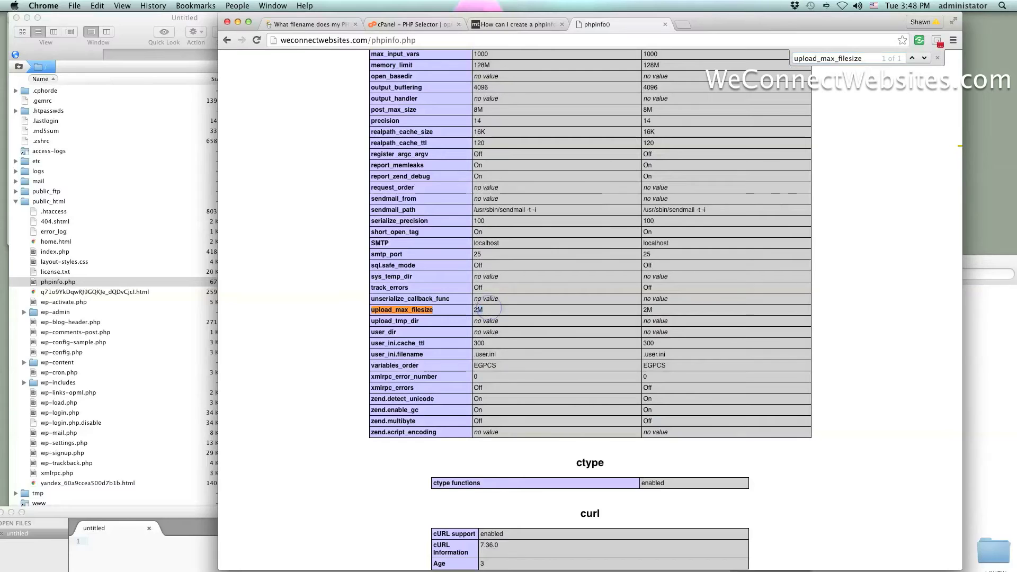
left_click_drag(489, 310, 473, 310)
- Open PHP Processes from the Software section of cPanel and kill all existing PHP processes
left_click(408, 24)
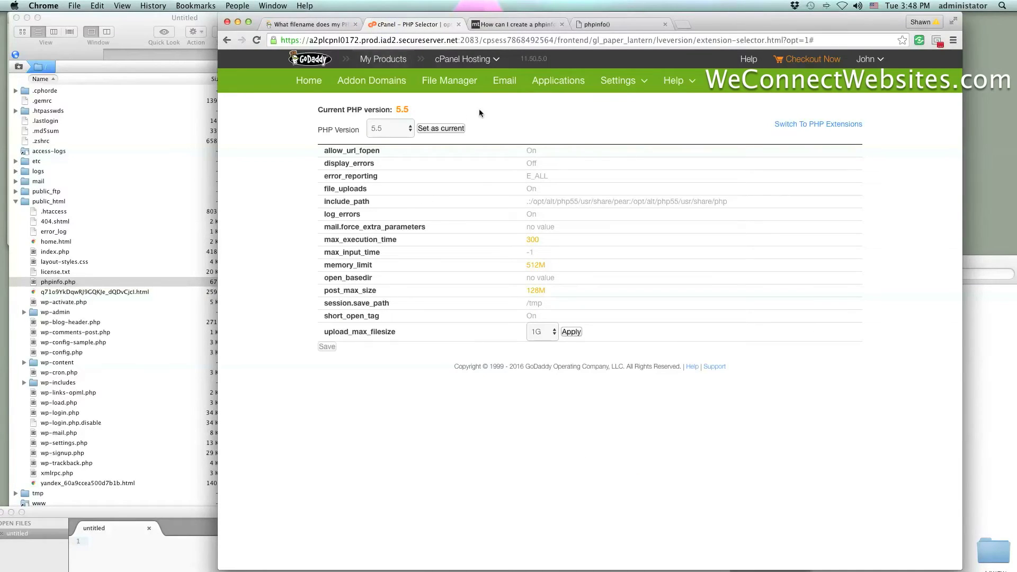
key("super+r")
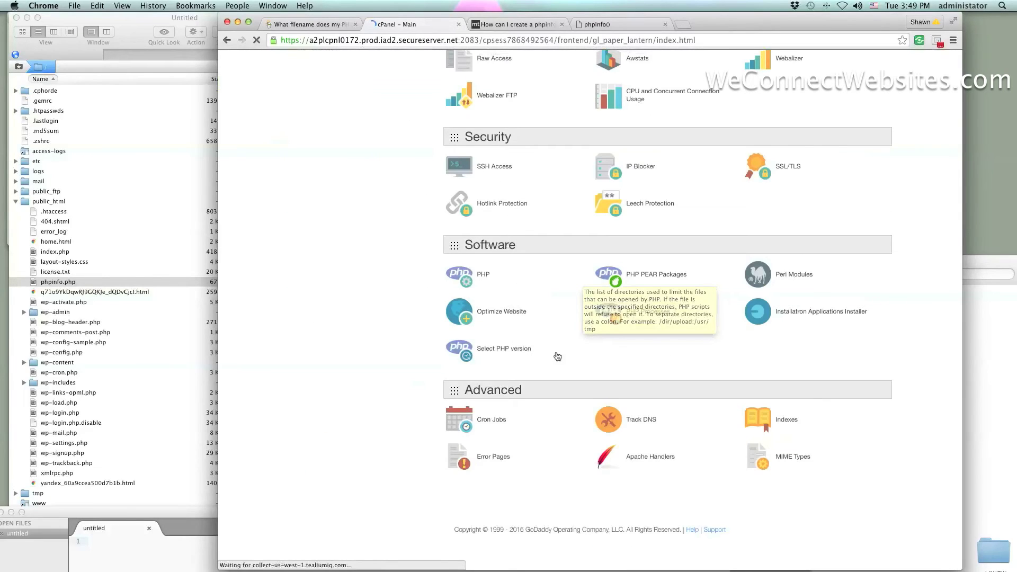
left_click(645, 313)
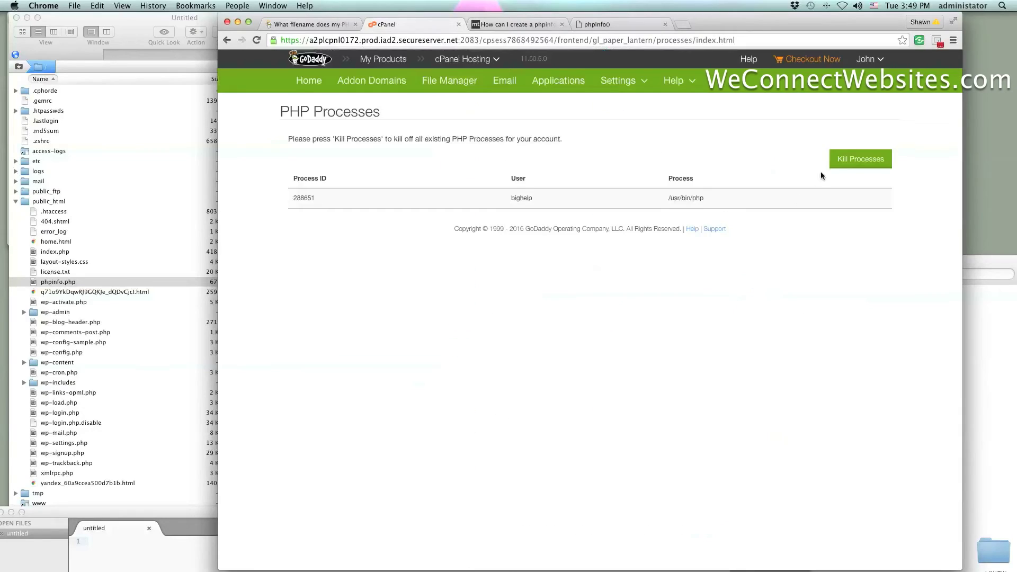
left_click(848, 155)
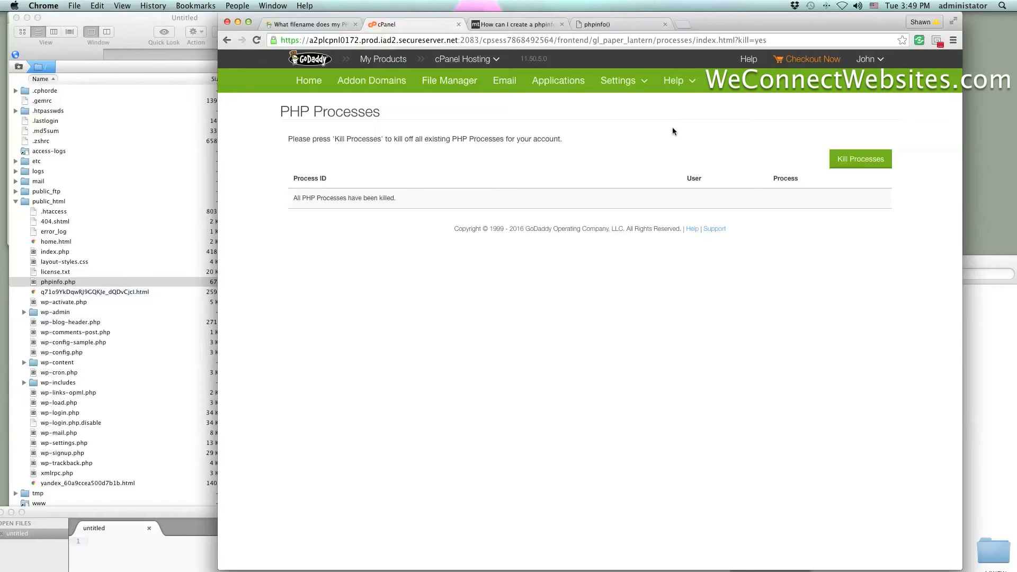
left_click(877, 169)
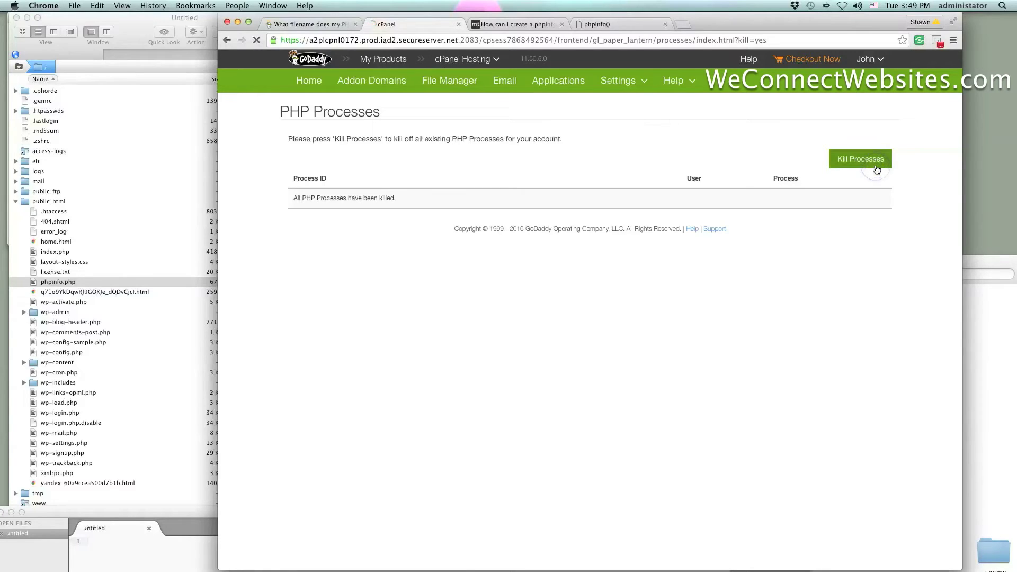
- Reload the phpinfo page and check the local and master values of upload_max_filesize
left_click(622, 24)
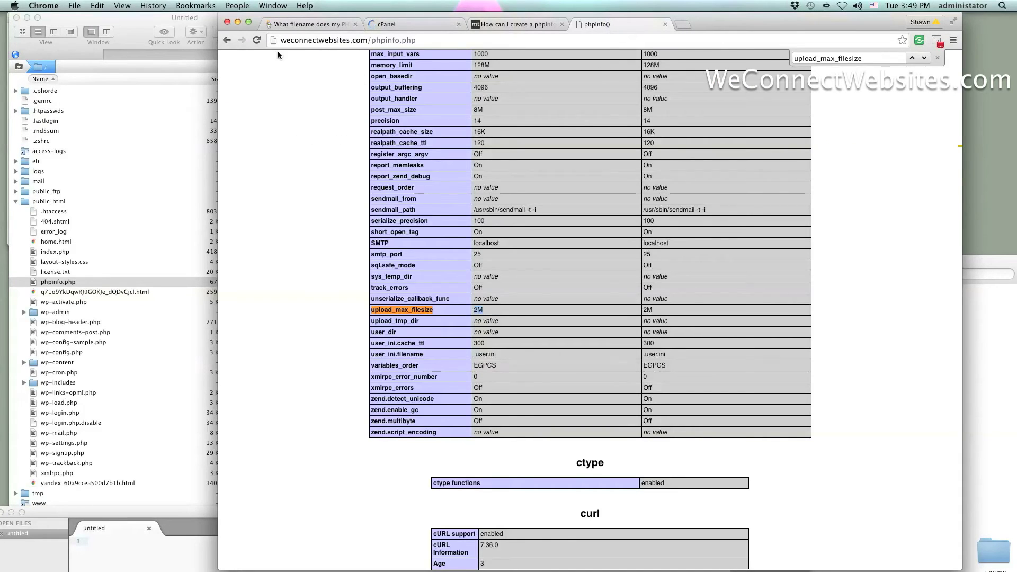
left_click(257, 40)
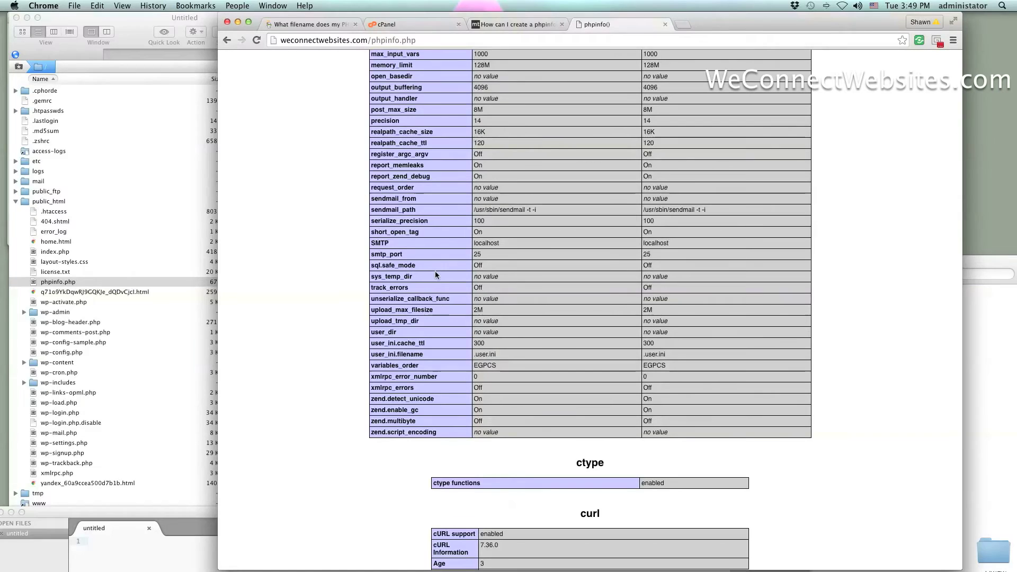
left_click_drag(445, 310, 370, 309)
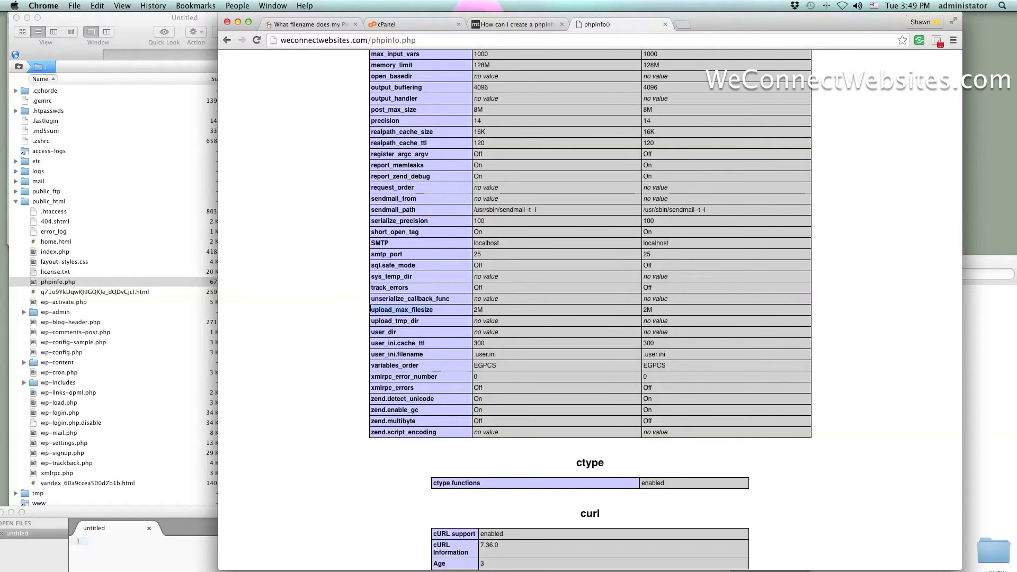
left_click_drag(491, 314, 474, 313)
left_click_drag(682, 312, 635, 309)
- Examine the other core PHP directives on the phpinfo page, including post_max_size, memory_limit and max_execution_time
scroll(656, 200, "up", 1)
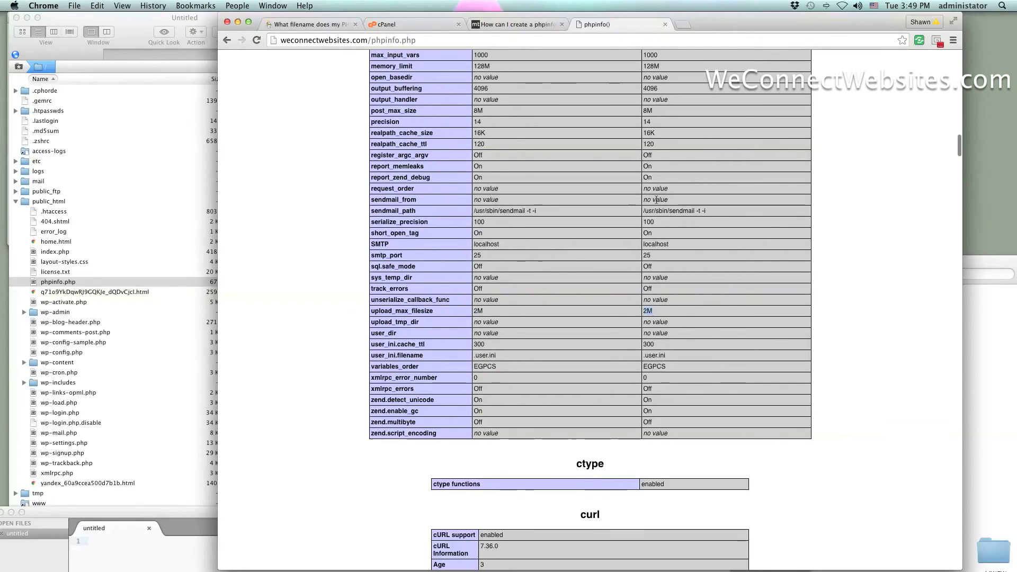
left_click(654, 170)
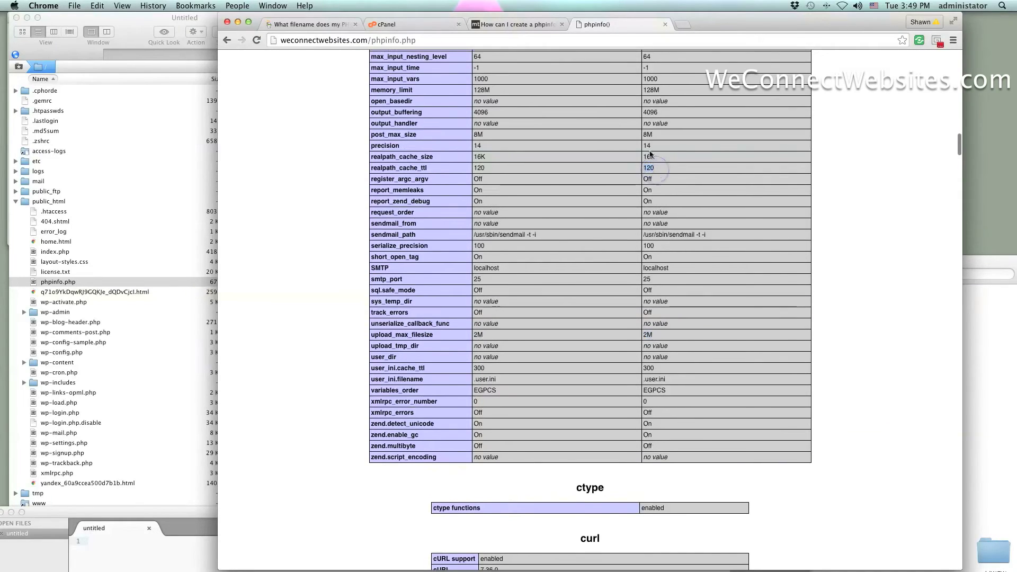
left_click_drag(668, 113, 644, 113)
scroll(673, 172, "up", 2)
scroll(674, 175, "up", 2)
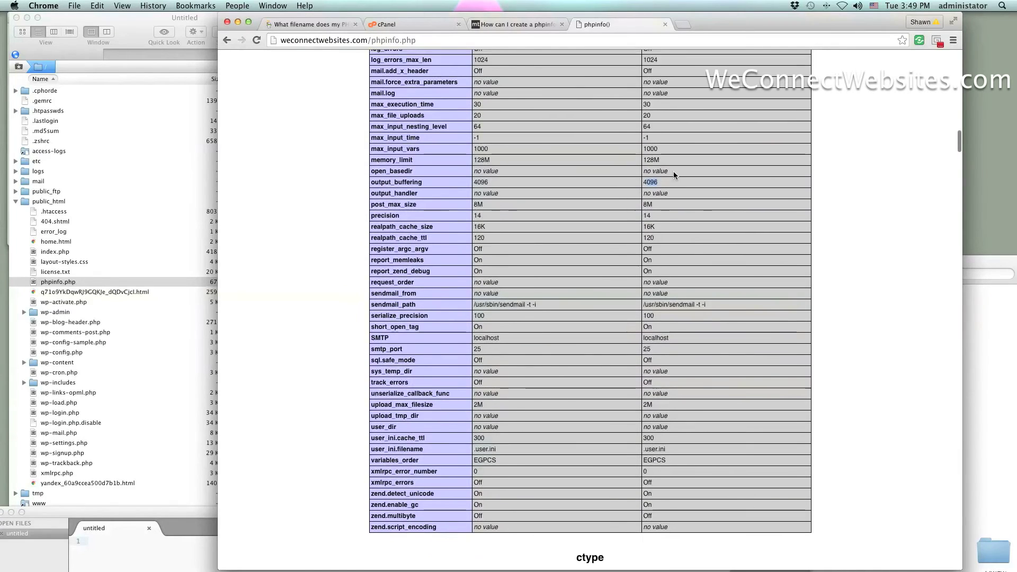
scroll(658, 116, "up", 3)
left_click(660, 115)
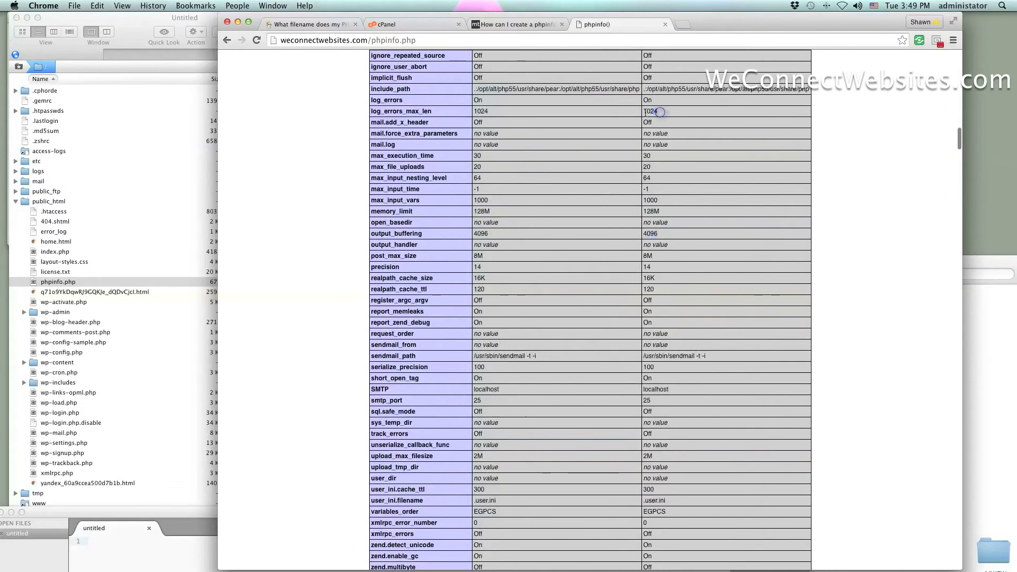
scroll(565, 282, "down", 10)
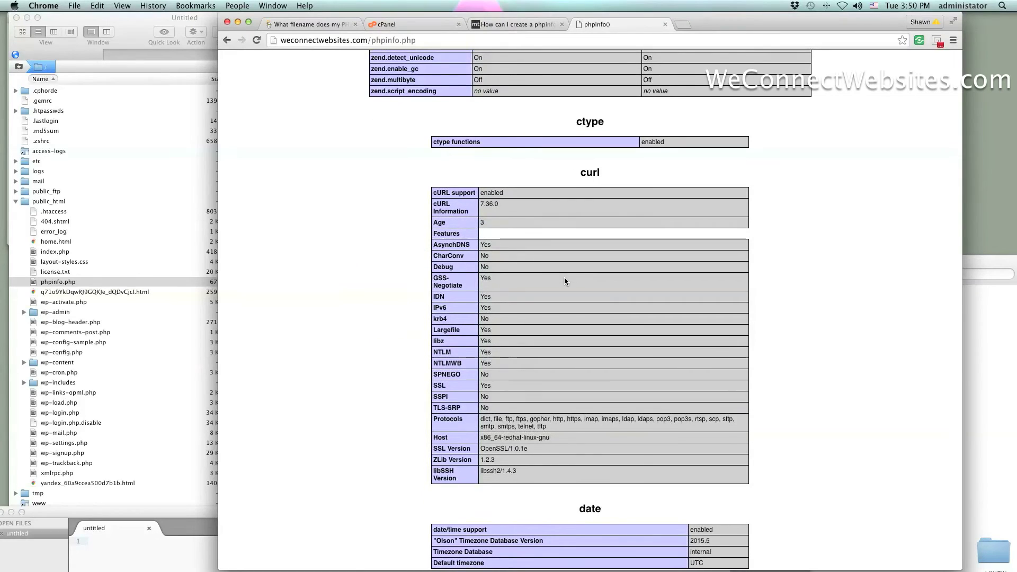
scroll(565, 281, "up", 6)
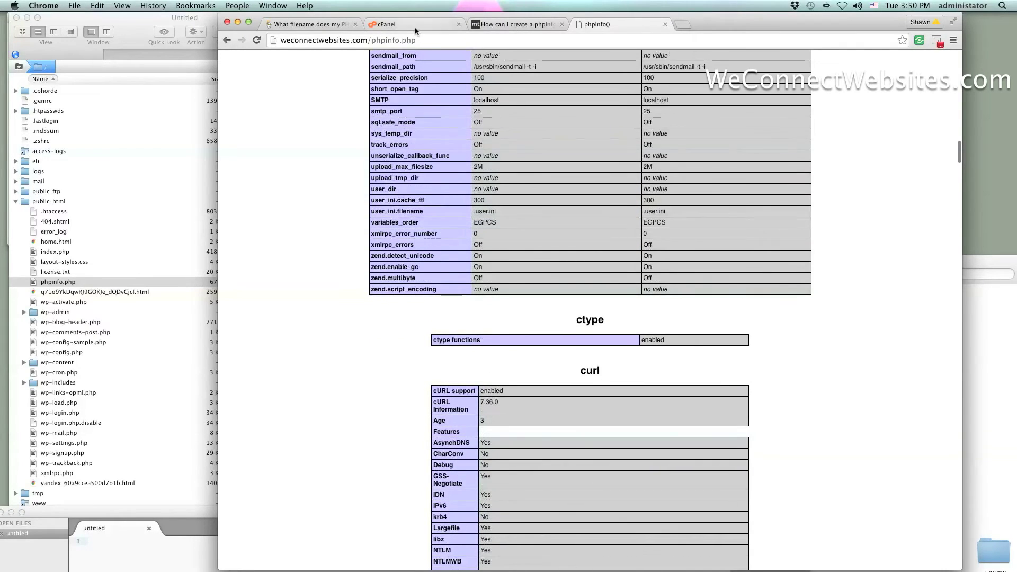
- Reopen the PHP options through cPanel's Select PHP version, check the upload_max_filesize entry and reload the page
left_click(410, 24)
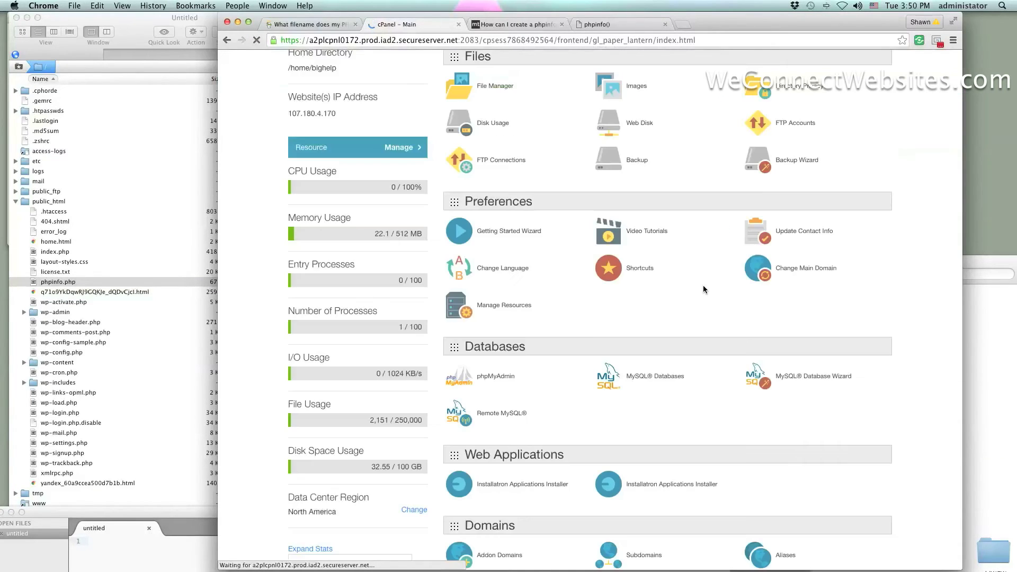
scroll(484, 333, "down", 15)
scroll(498, 434, "up", 1)
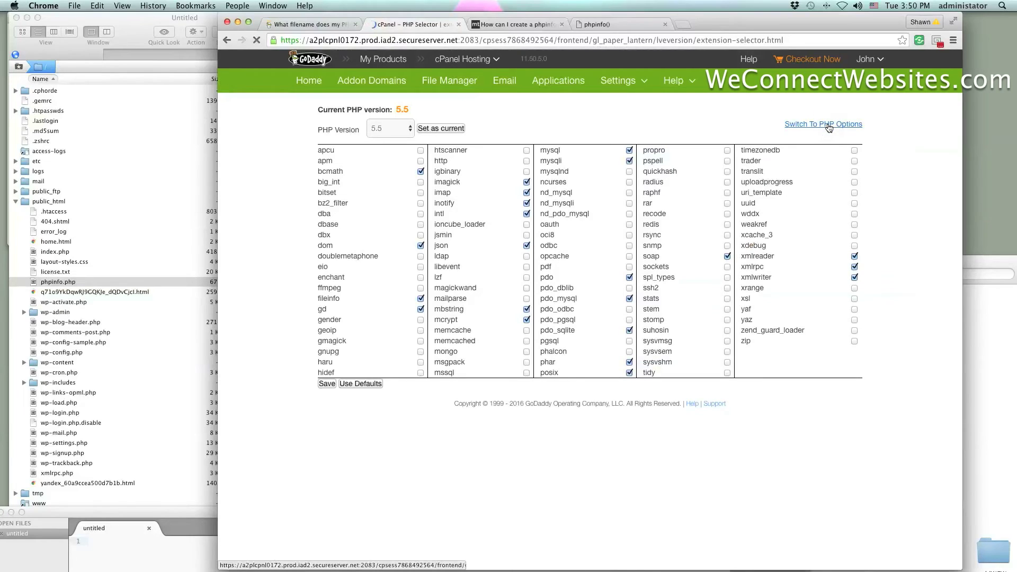
left_click(811, 127)
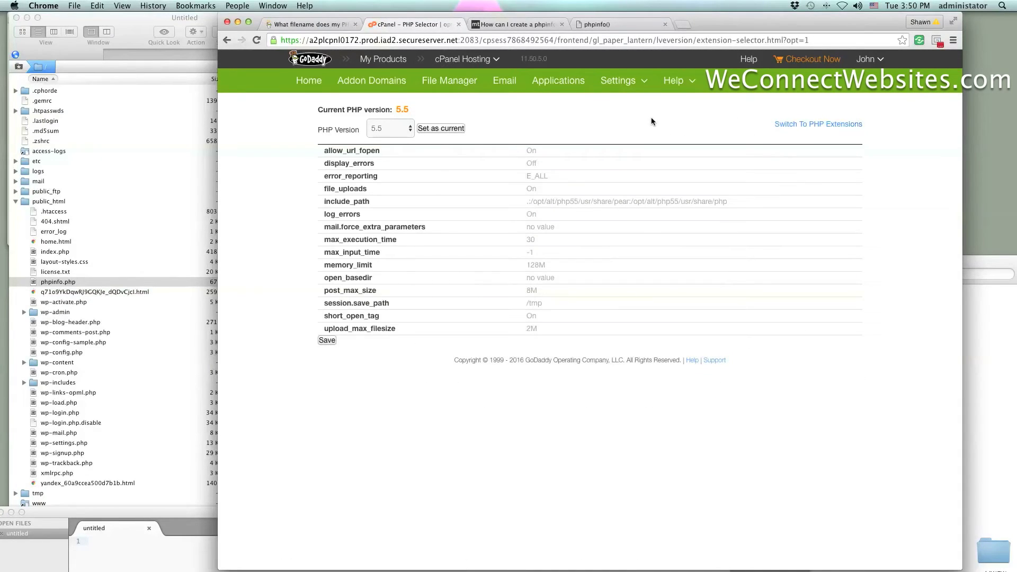
left_click(531, 329)
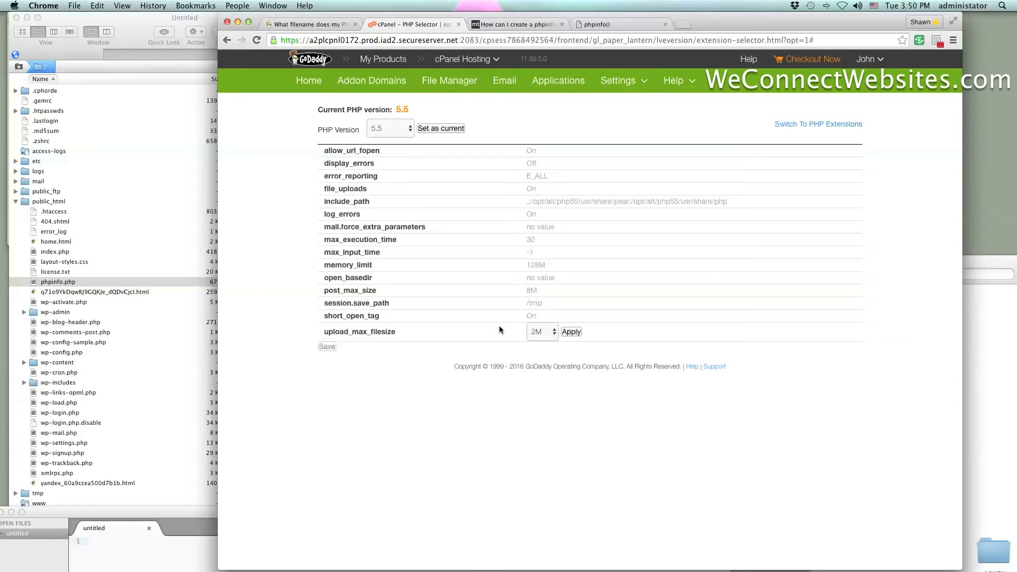
key("super+r")
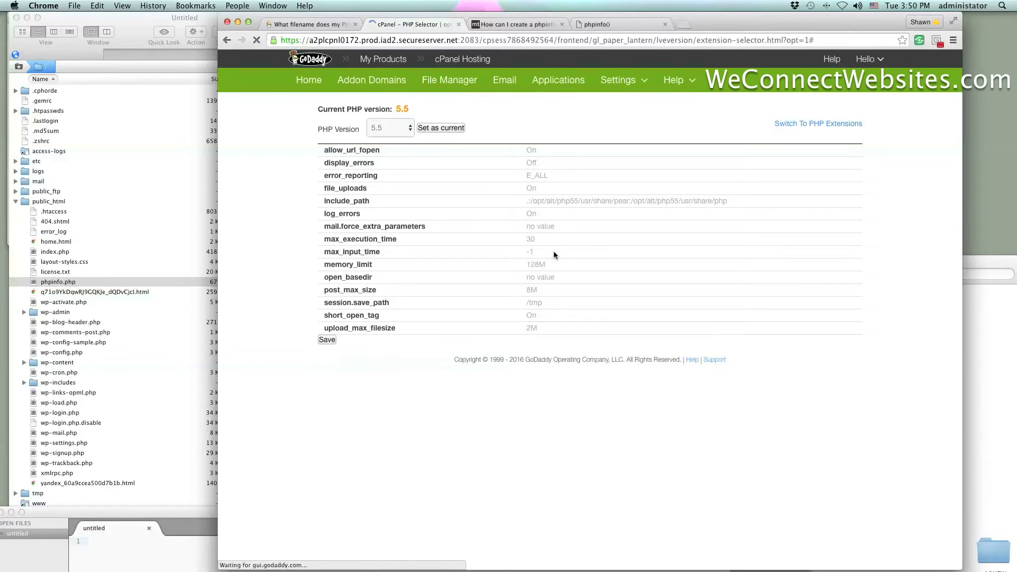
- Set upload_max_filesize to 1G, apply the change and save the PHP options
left_click(535, 329)
left_click(540, 331)
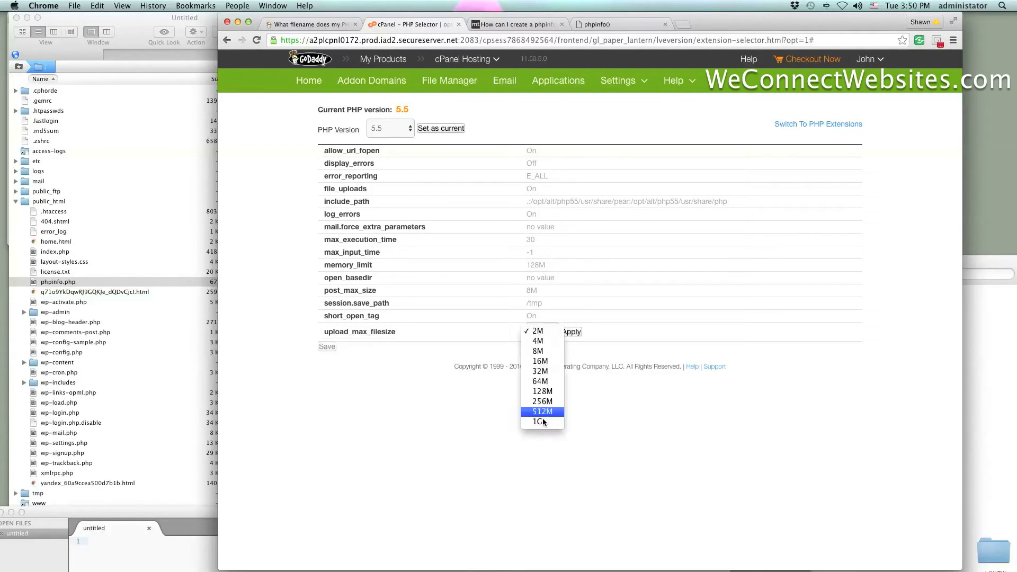
left_click(538, 421)
left_click(572, 331)
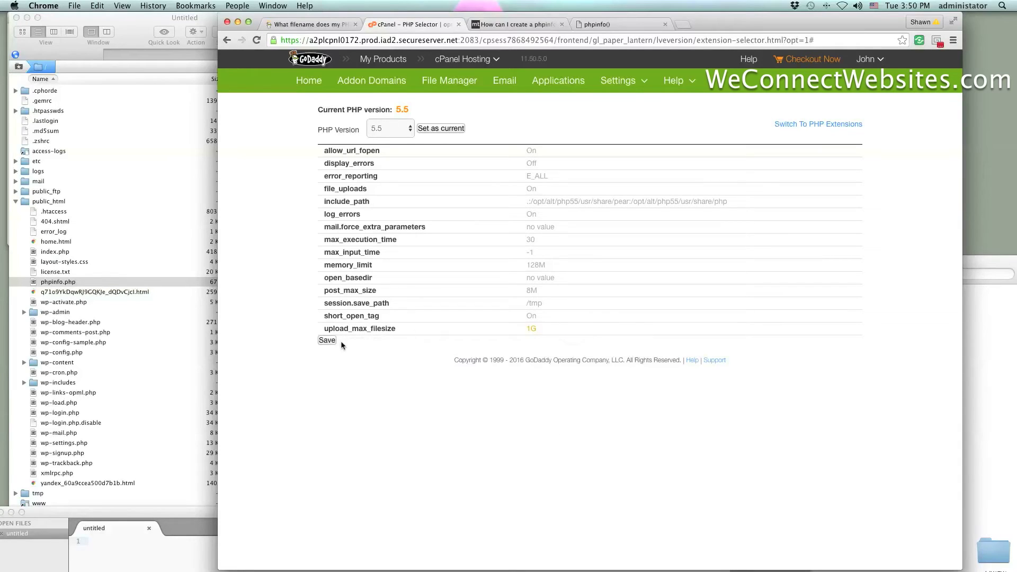
left_click(327, 340)
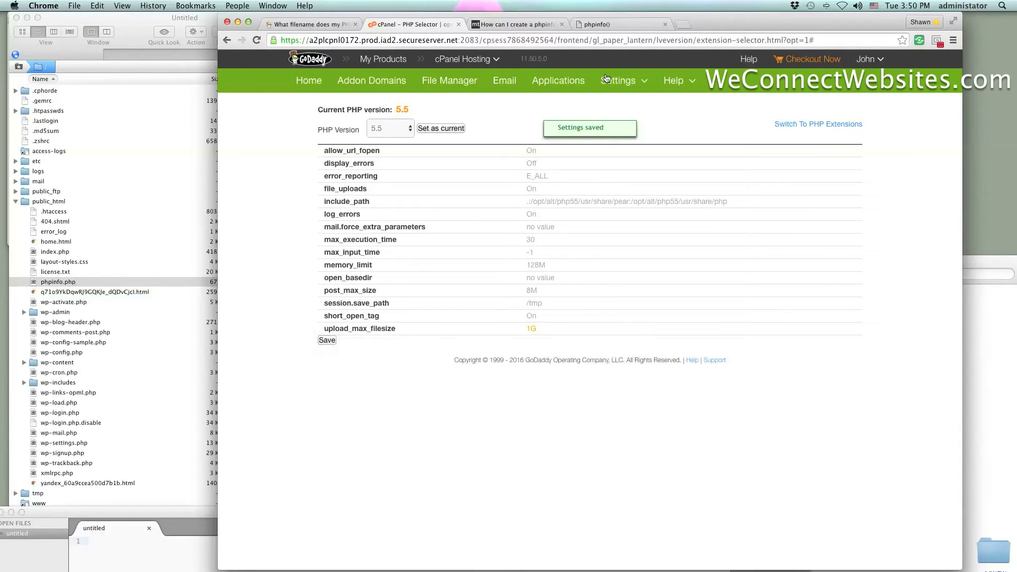
- Reload the phpinfo page, locate upload_max_filesize and compare its local and master values with the saved setting
left_click(603, 24)
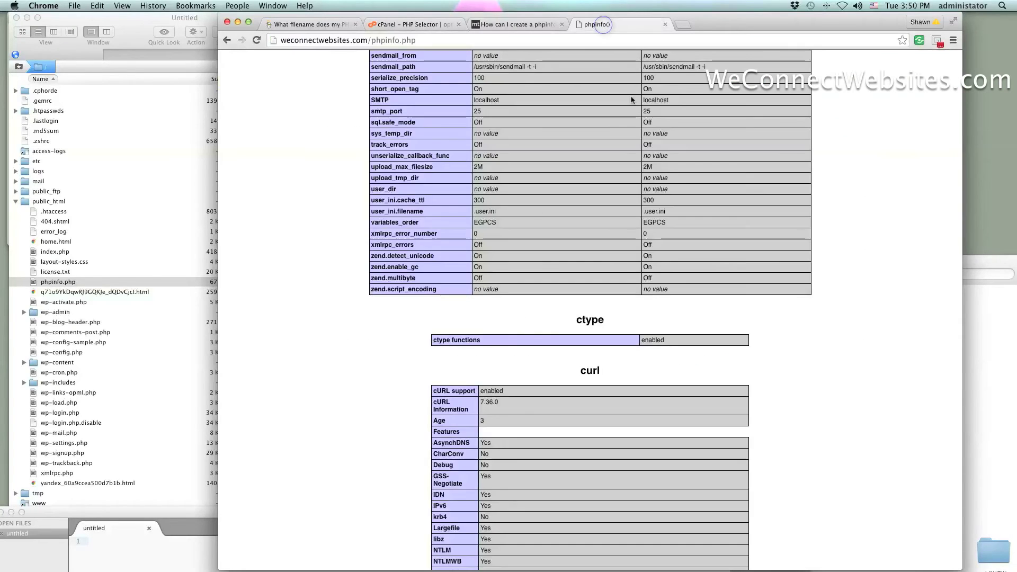
key("super+r")
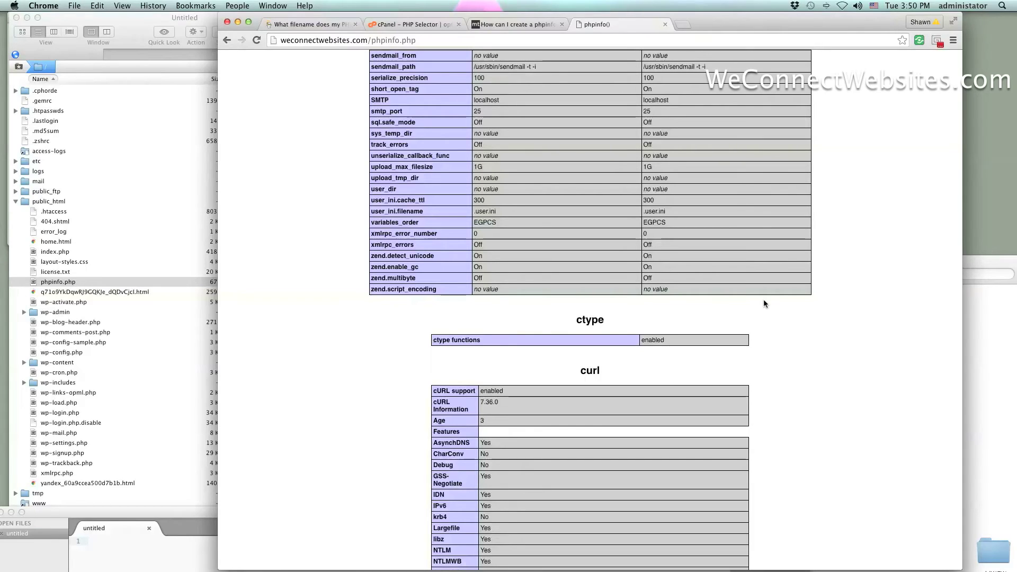
key("super+f")
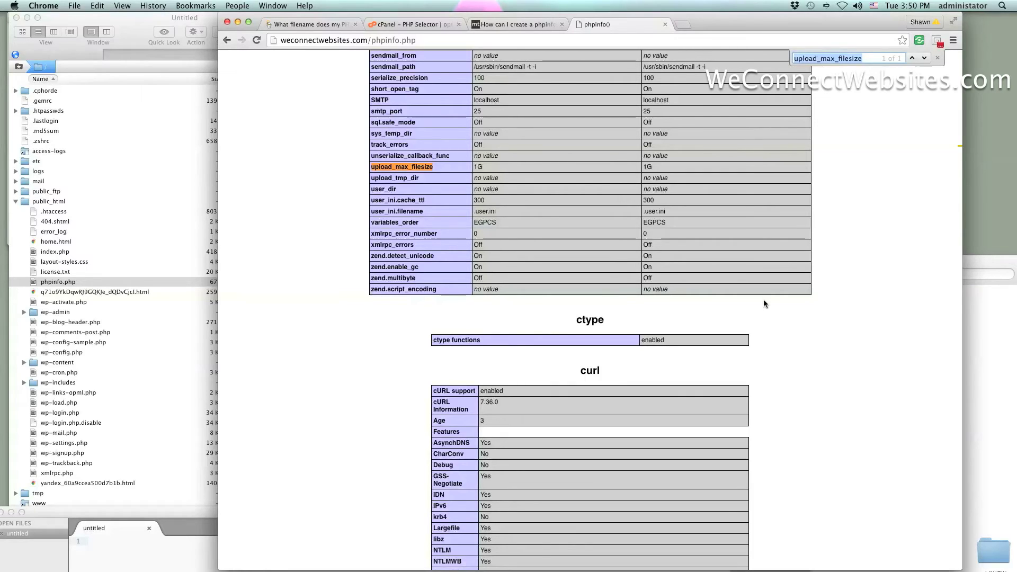
double_click(480, 168)
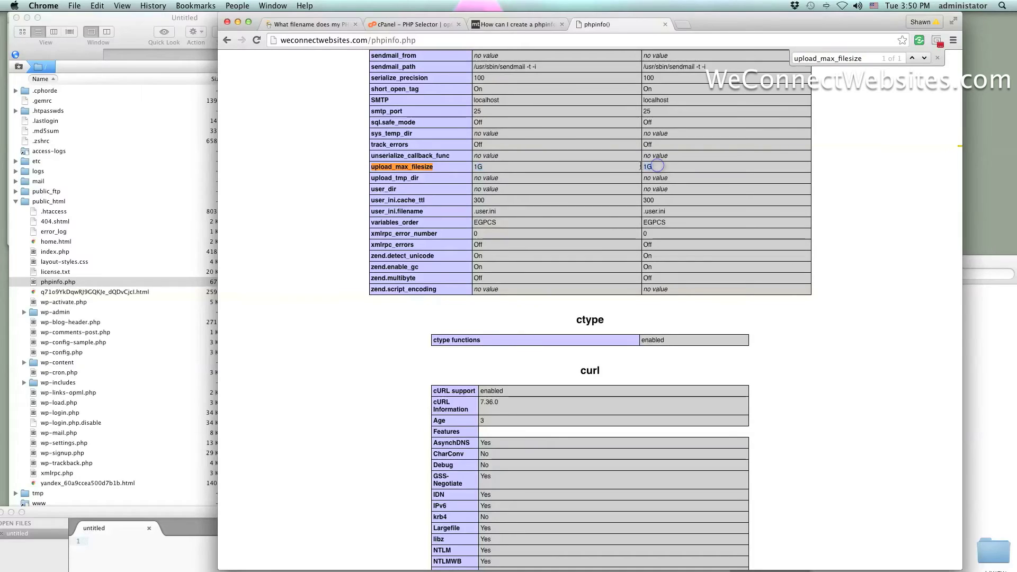
left_click(659, 168)
left_click(485, 168)
left_click(444, 168)
left_click(498, 168)
scroll(734, 189, "up", 3)
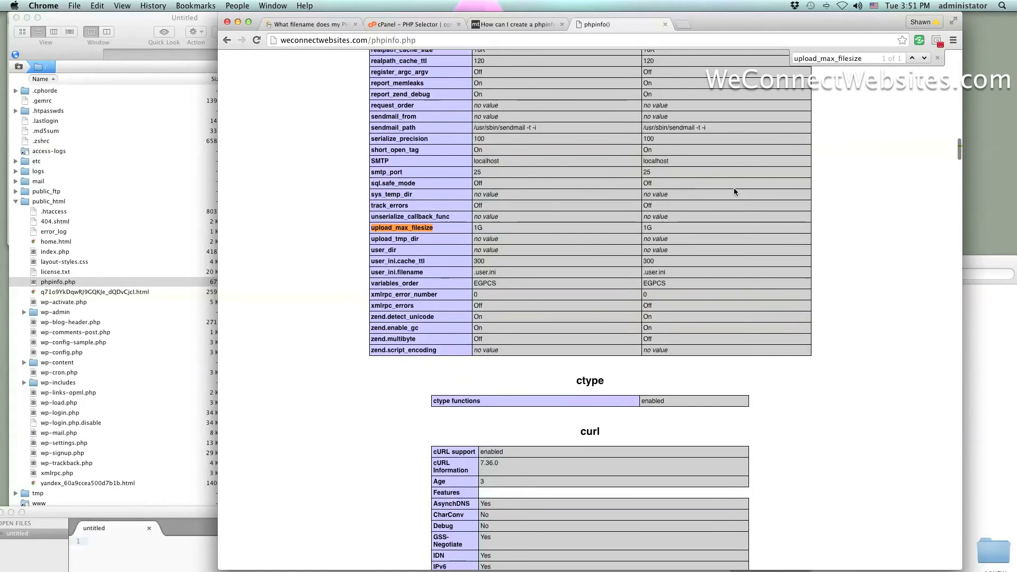
- Switch to Transmit and create a new empty file on the remote server
left_click(412, 24)
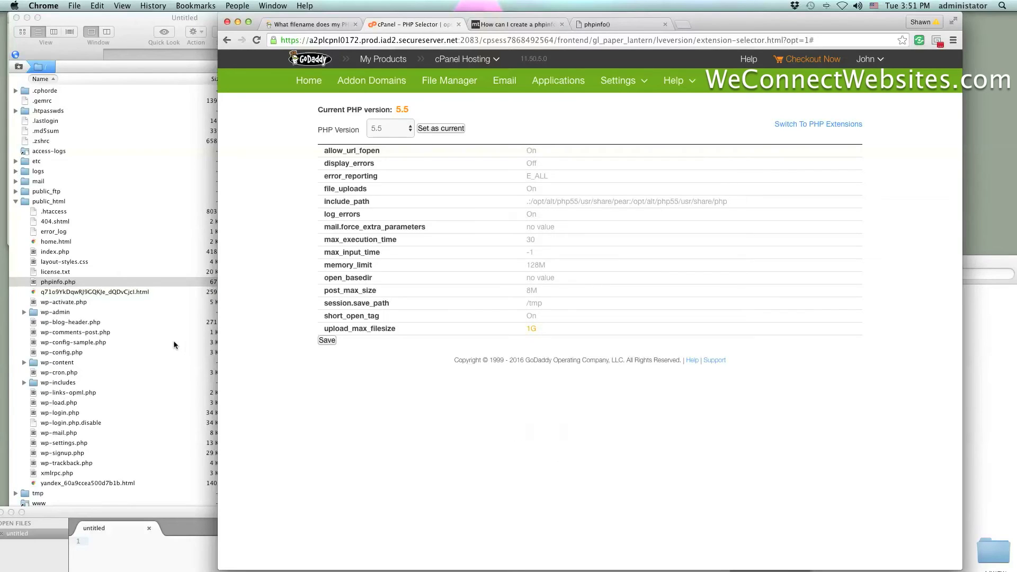
right_click(42, 213)
left_click(22, 236)
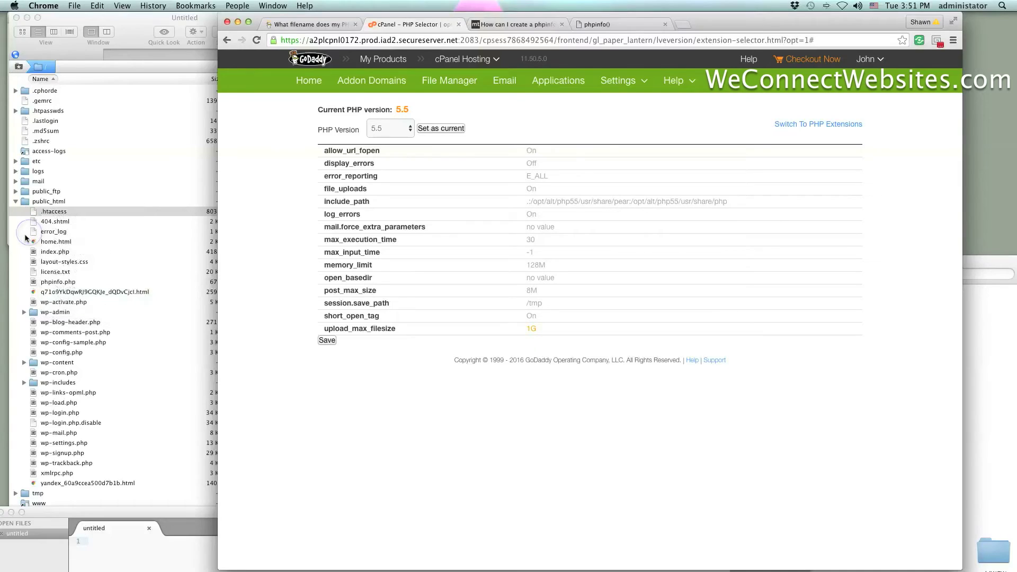
right_click(46, 223)
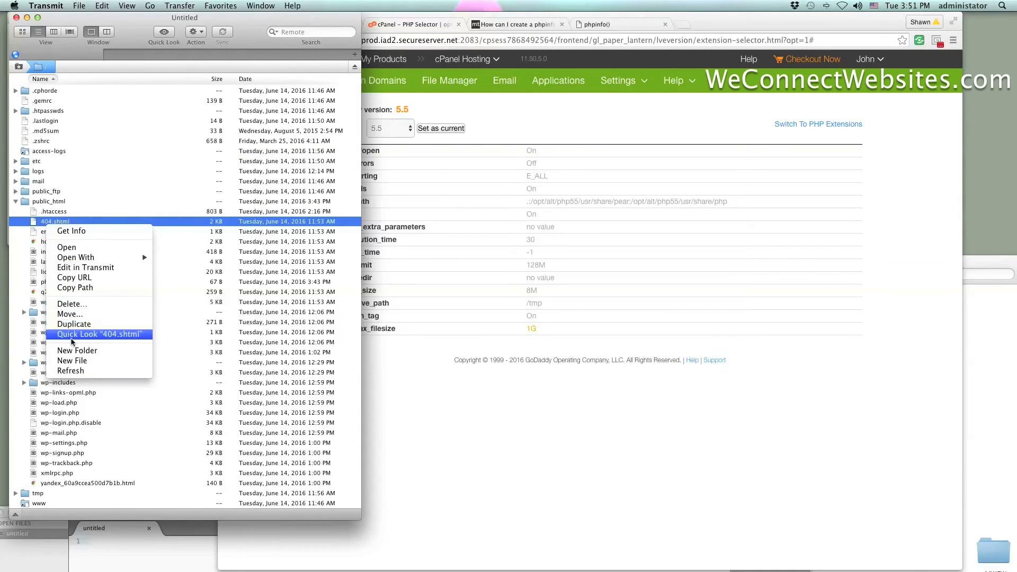
left_click(73, 362)
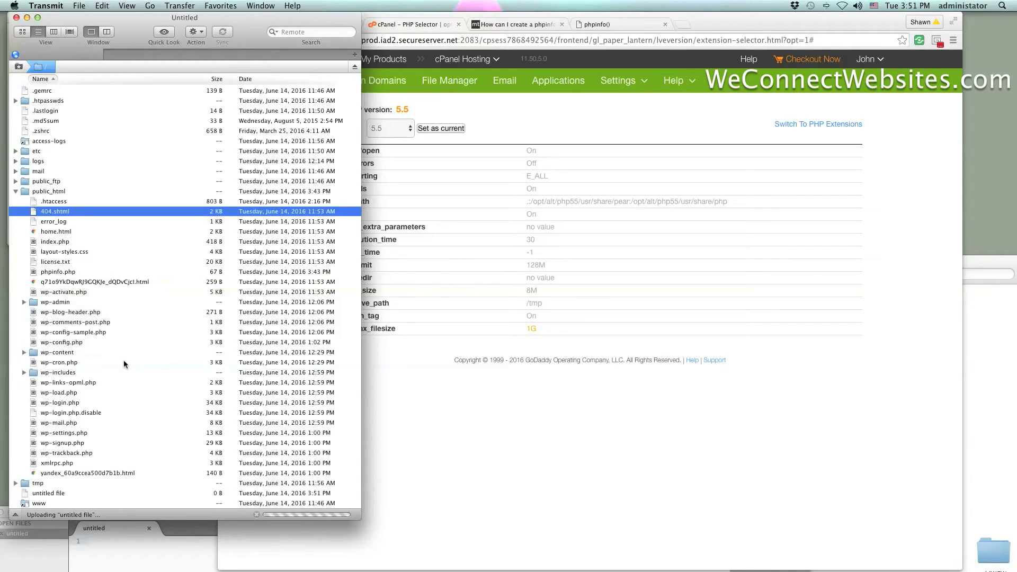
- Consult the GoDaddy help article for the PHP initialization filename and location on cPanel hosting, including its footnotes on .user.ini files
left_click(526, 110)
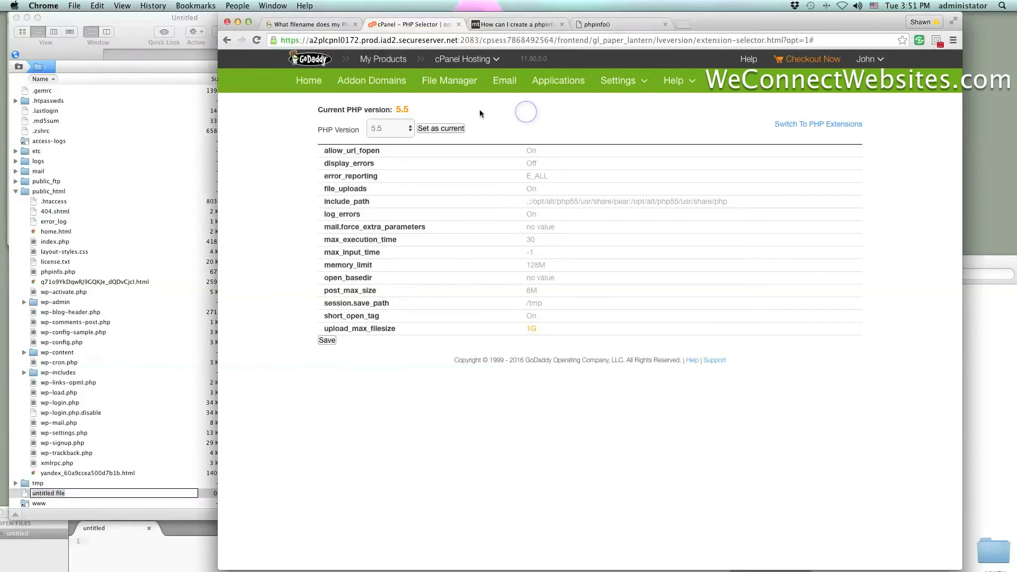
left_click(314, 26)
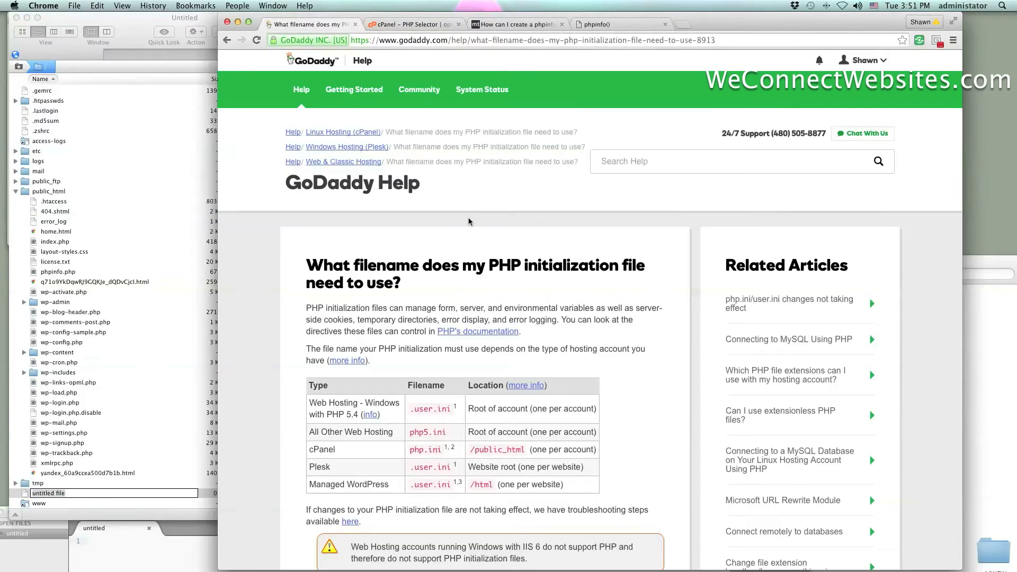
scroll(468, 221, "down", 3)
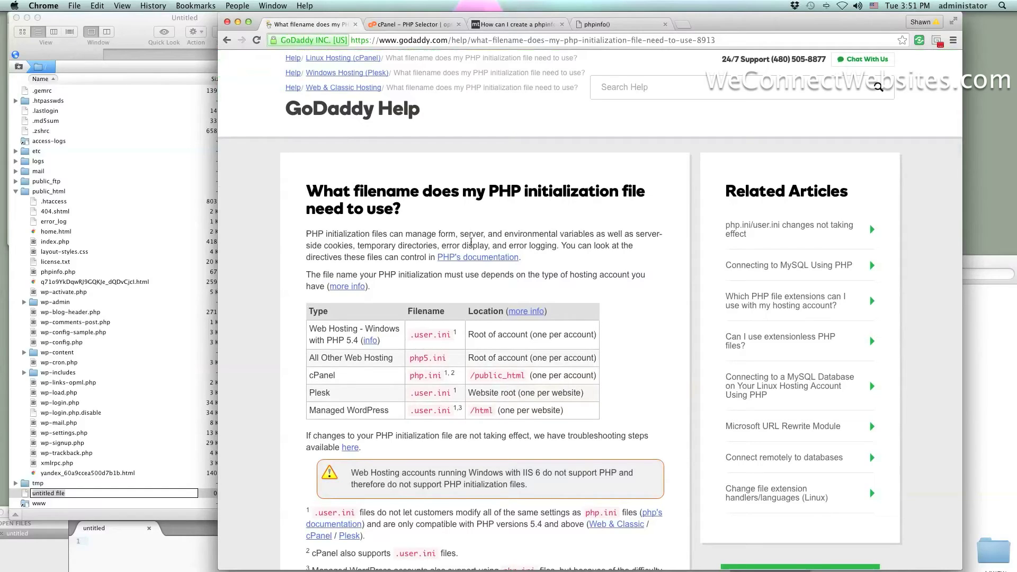
left_click(338, 375)
left_click_drag(338, 375, 309, 377)
left_click(339, 376)
left_click_drag(410, 376, 442, 376)
left_click(289, 426)
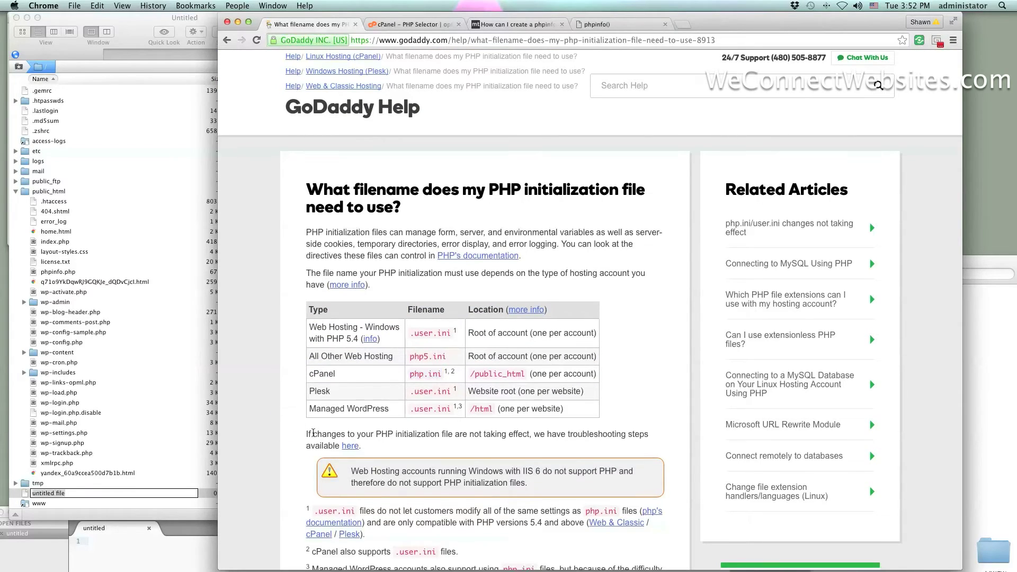
scroll(290, 427, "down", 3)
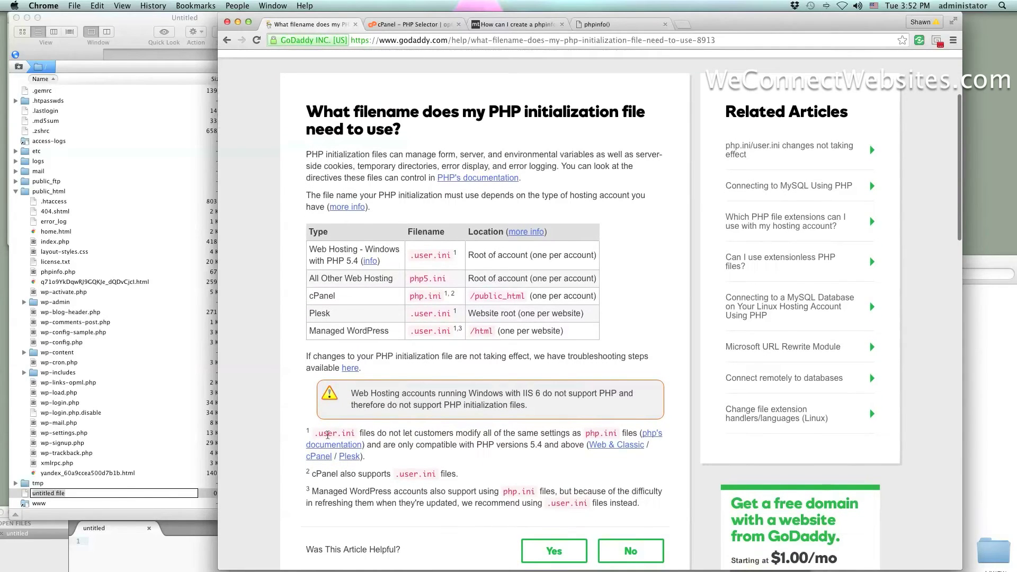
left_click_drag(354, 433, 315, 434)
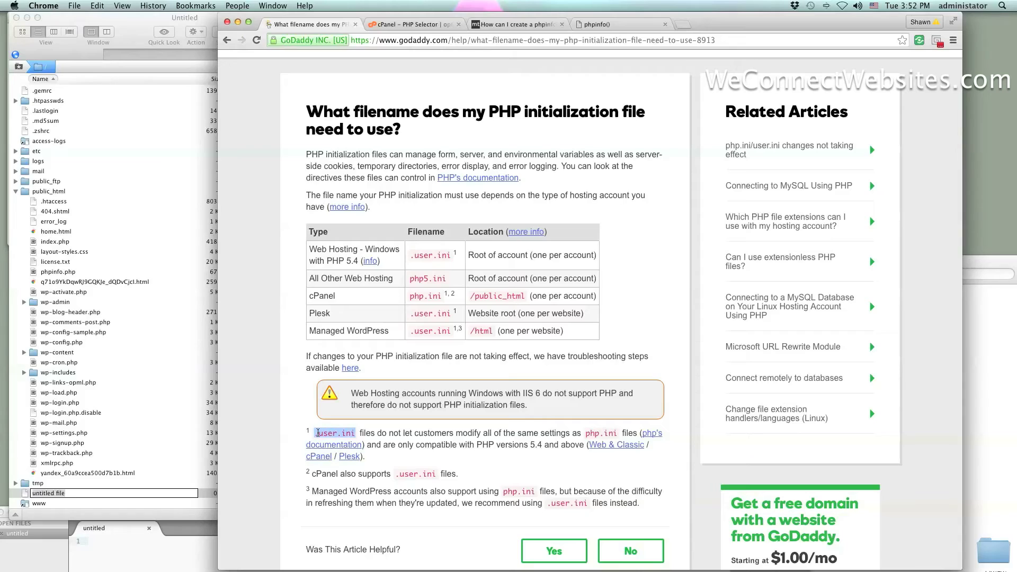
left_click(657, 334)
left_click(649, 266)
- Rename the untitled file in Transmit to php.ini and move it into the public_html folder
left_click(46, 495)
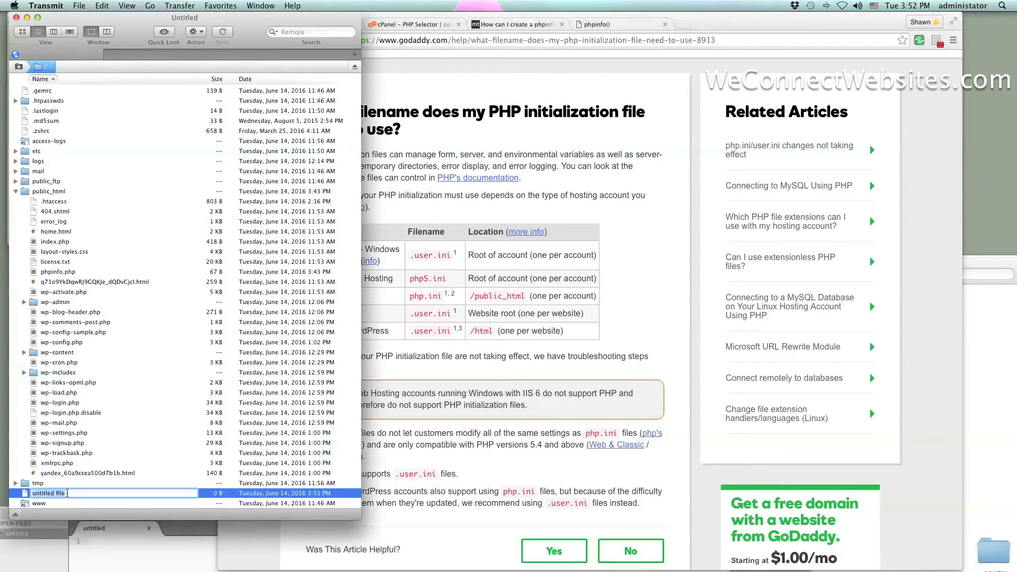
type("php.ini")
key("Return")
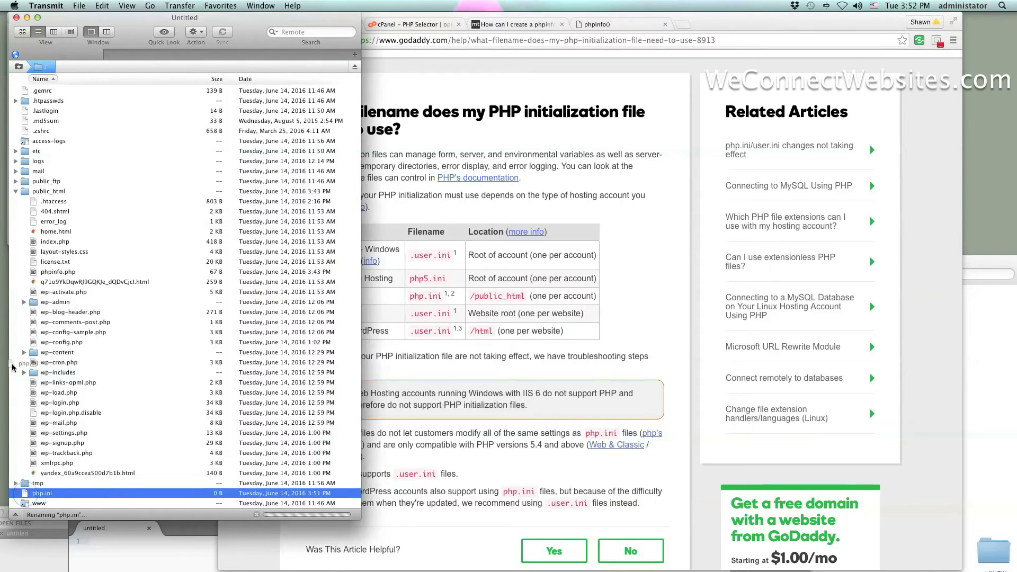
left_click_drag(42, 181, 33, 206)
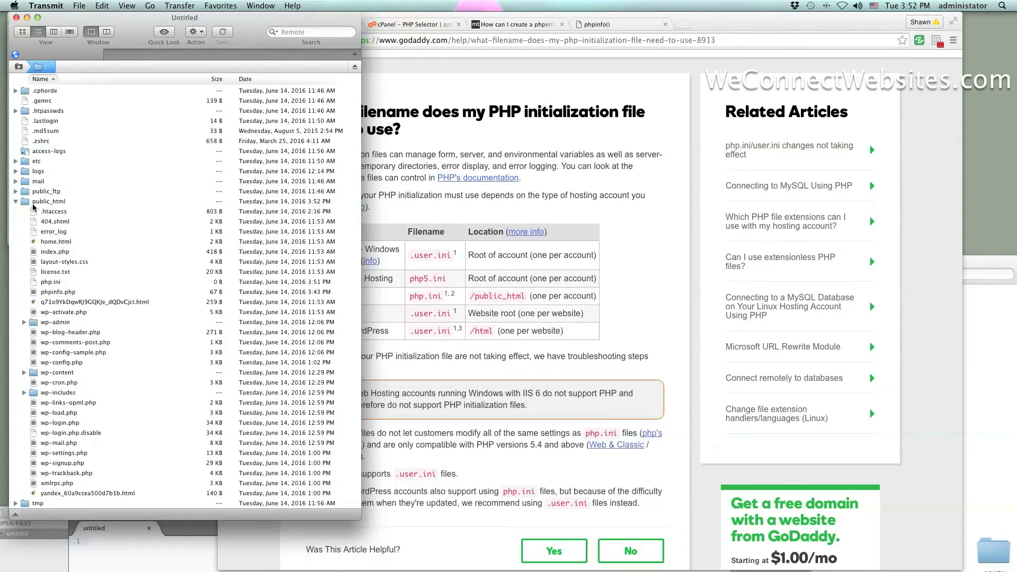
- Open php.ini from public_html in the text editor and move its window so the browser tabs stay reachable
right_click(52, 282)
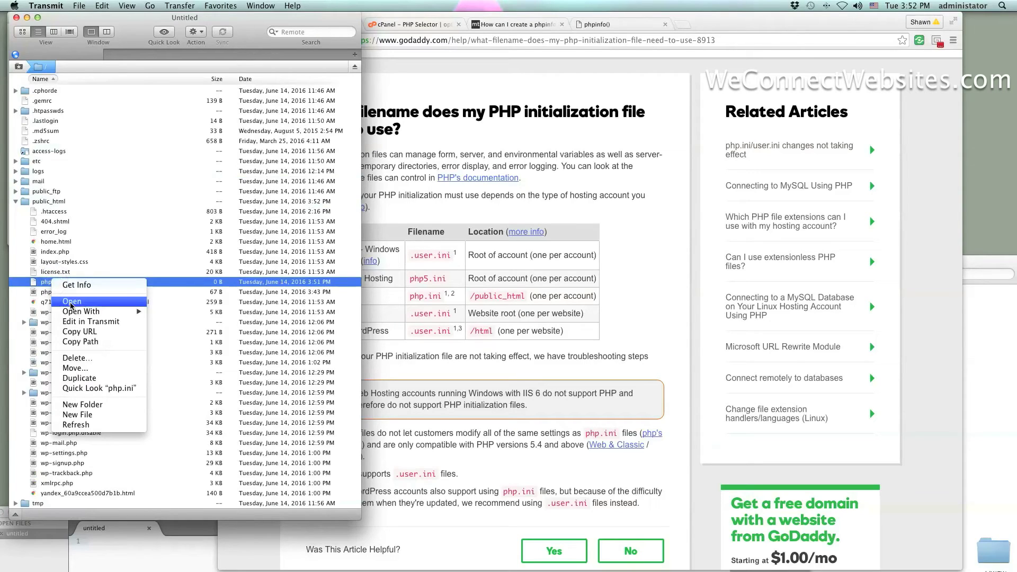
left_click(71, 303)
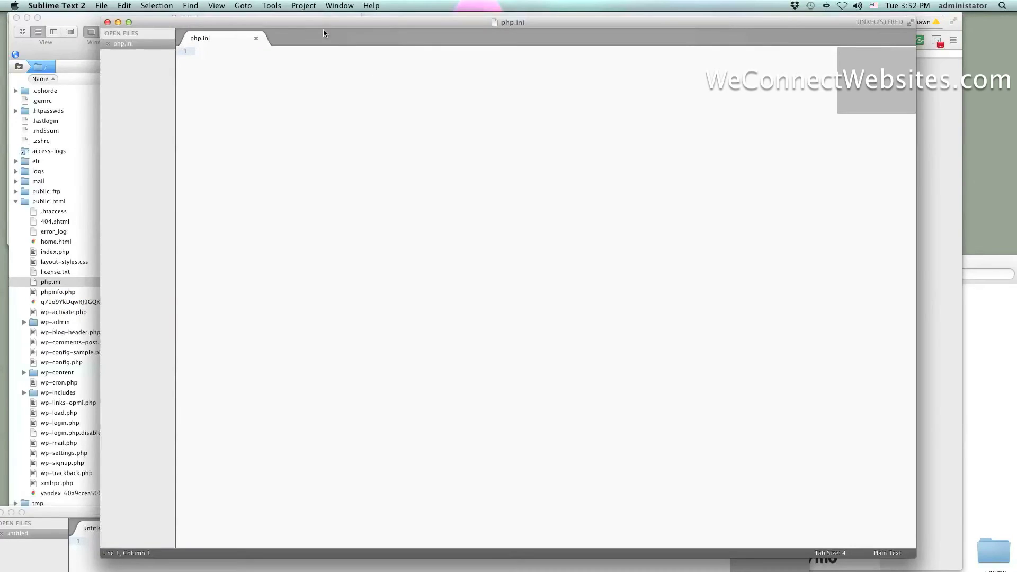
left_click_drag(323, 29, 257, 24)
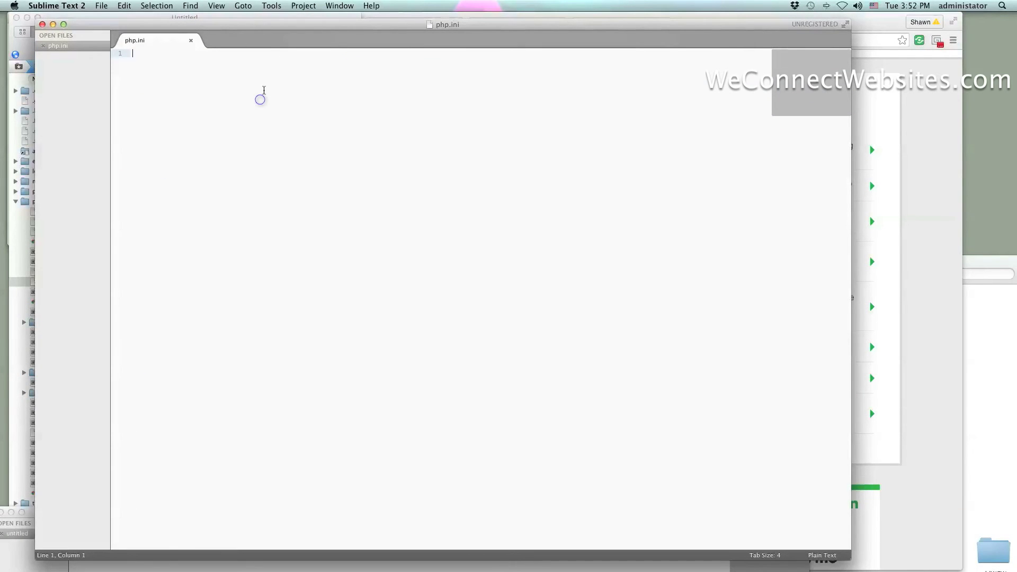
left_click_drag(370, 19, 381, 85)
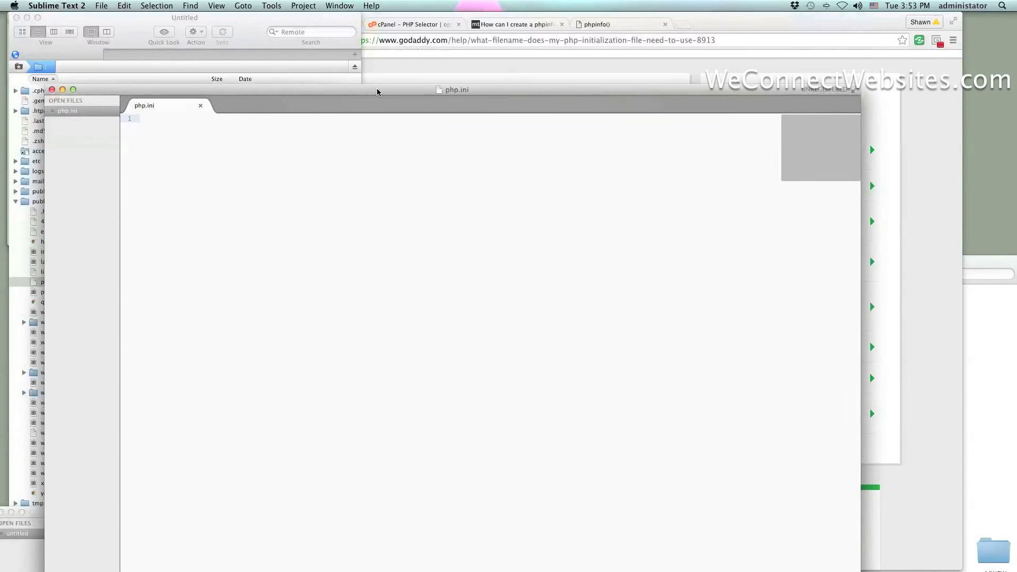
- Switch back to Chrome and search Google for upload_max_filesize in a new tab
left_click(634, 30)
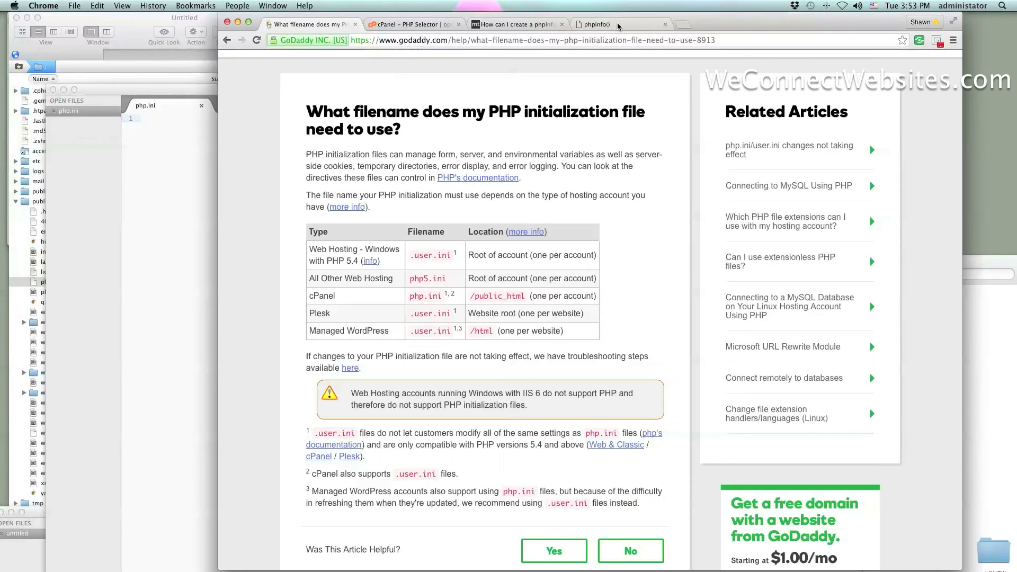
left_click(618, 27)
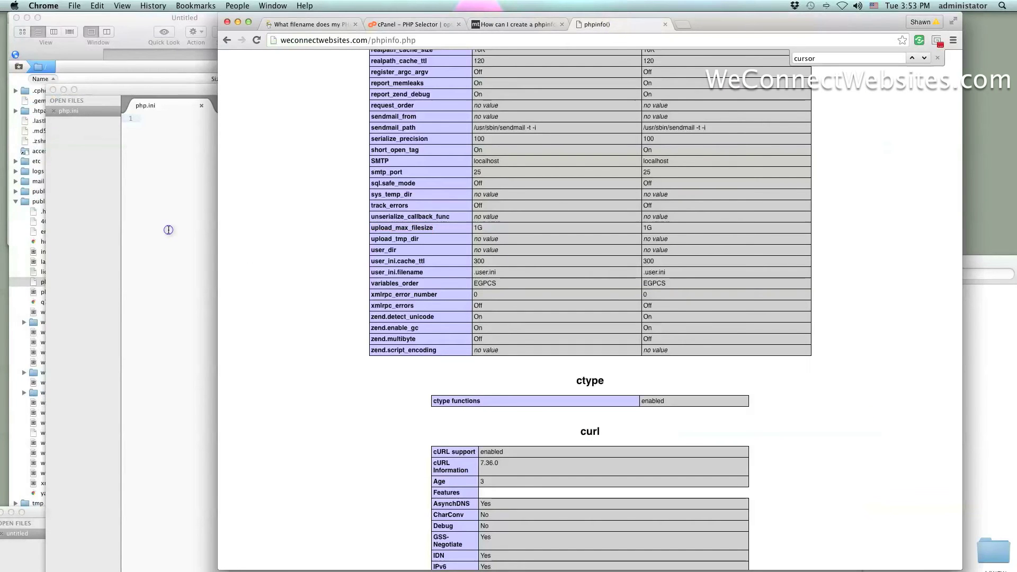
key("super+Tab")
left_click(332, 73)
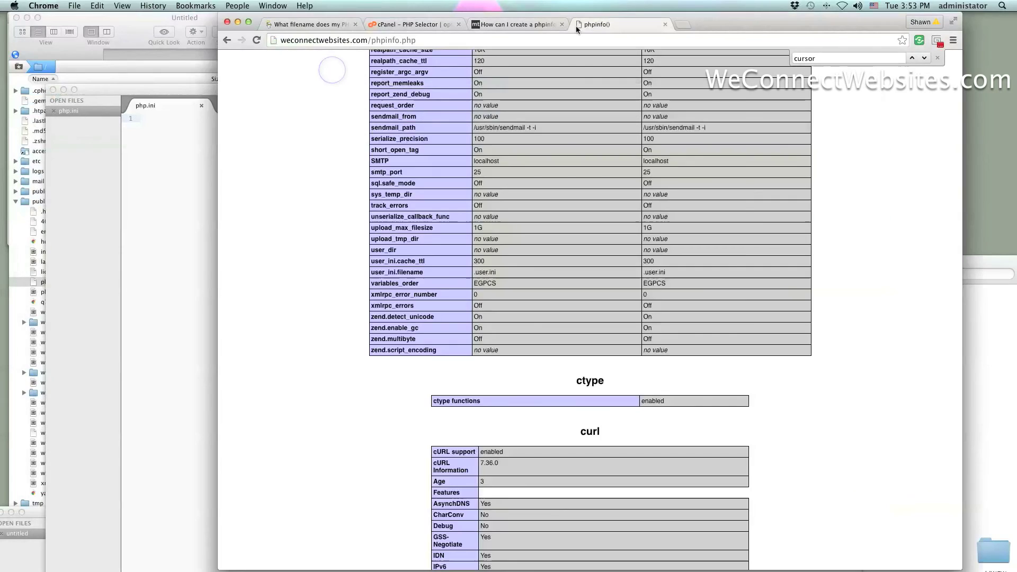
left_click(682, 25)
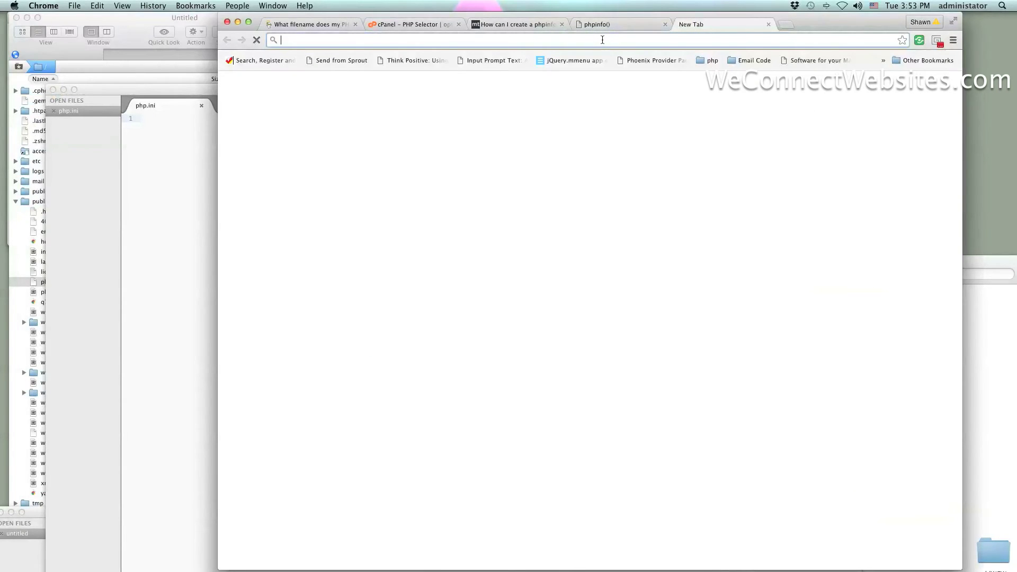
type("upload_max_filesize")
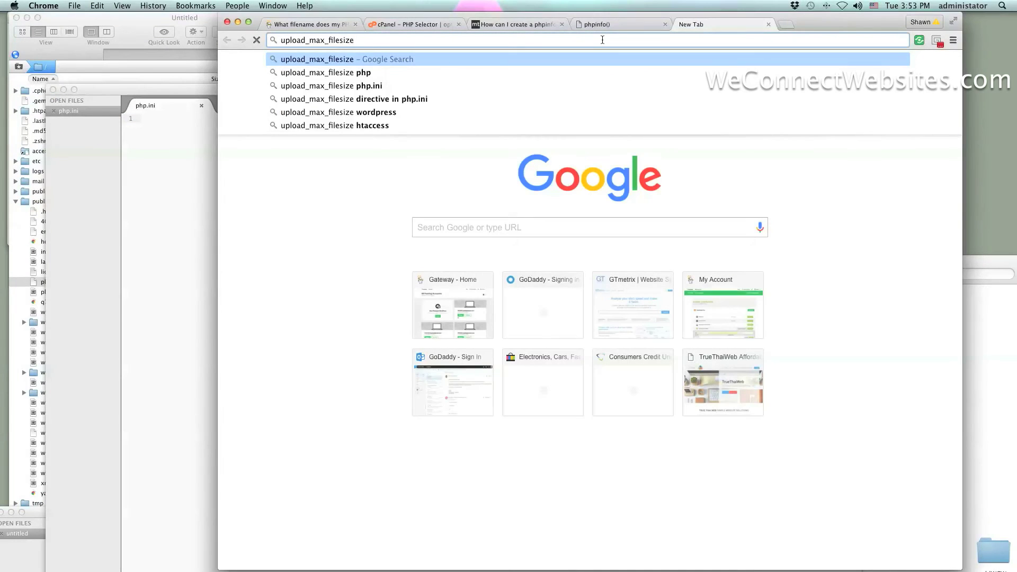
key("Return")
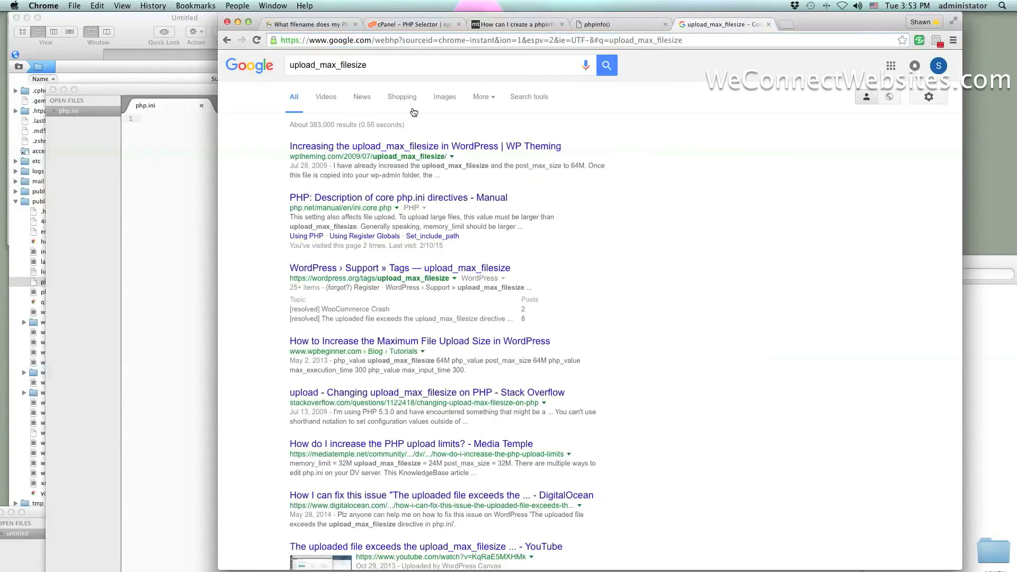
left_click_drag(385, 66, 325, 64)
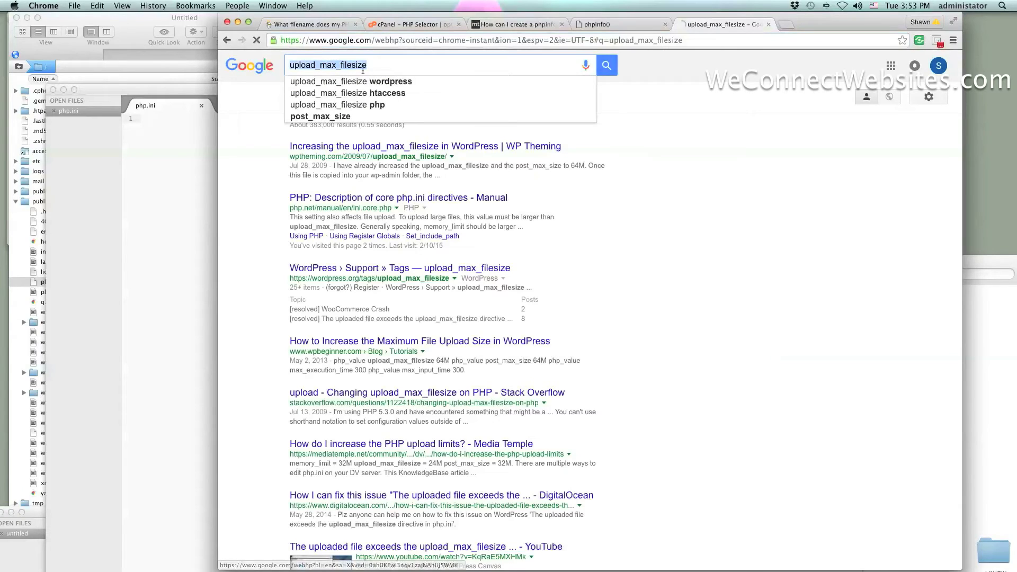
left_click(384, 67)
double_click(328, 60)
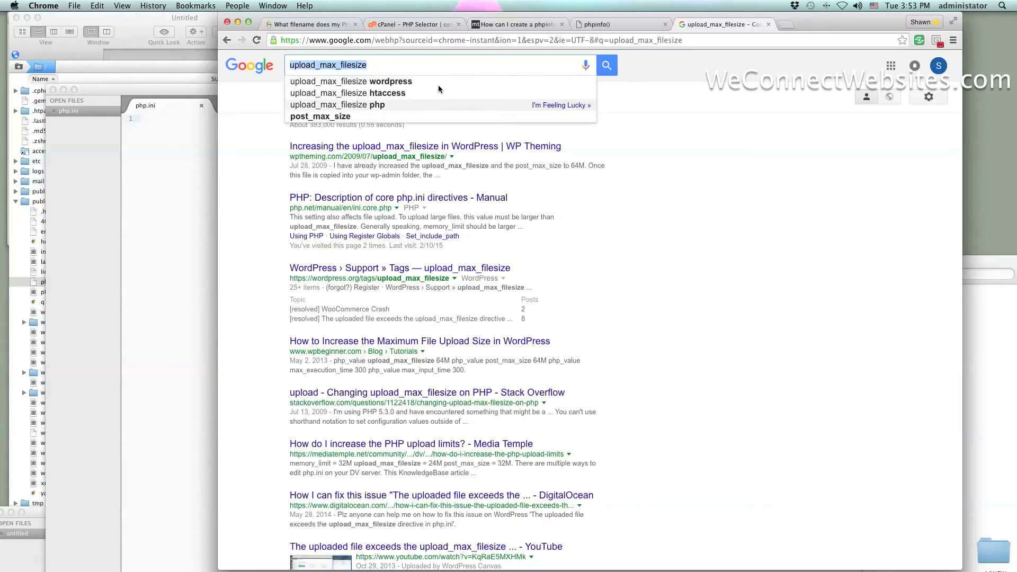
left_click(393, 67)
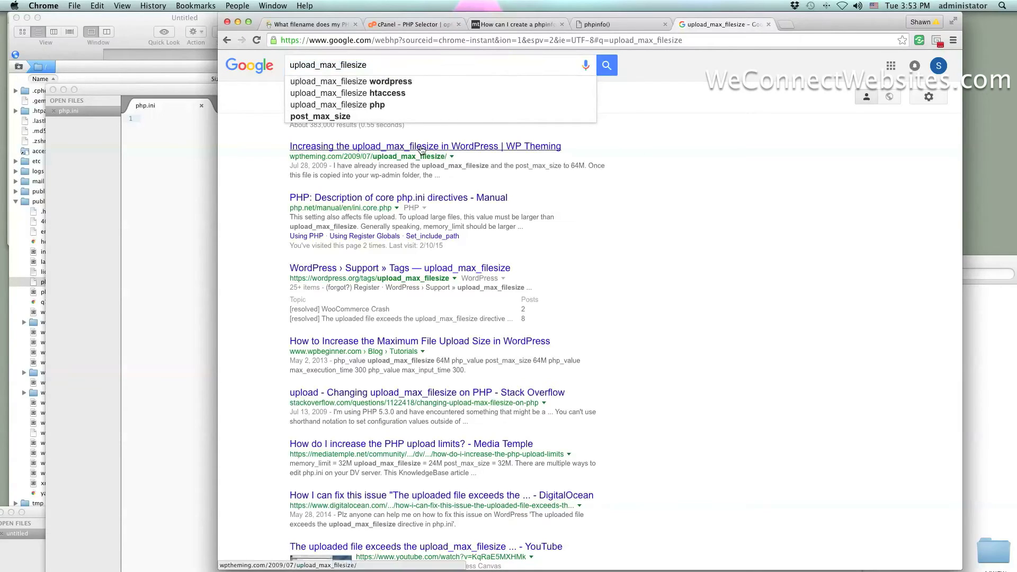
- Open the WPBeginner result on increasing the maximum file upload size and find its php.ini code example
scroll(408, 230, "down", 3)
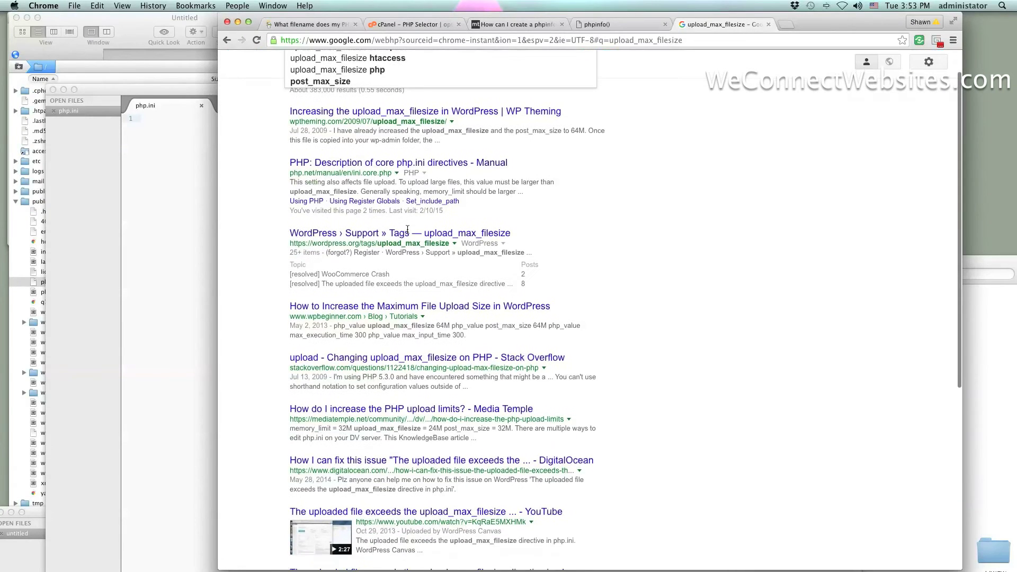
scroll(407, 230, "up", 2)
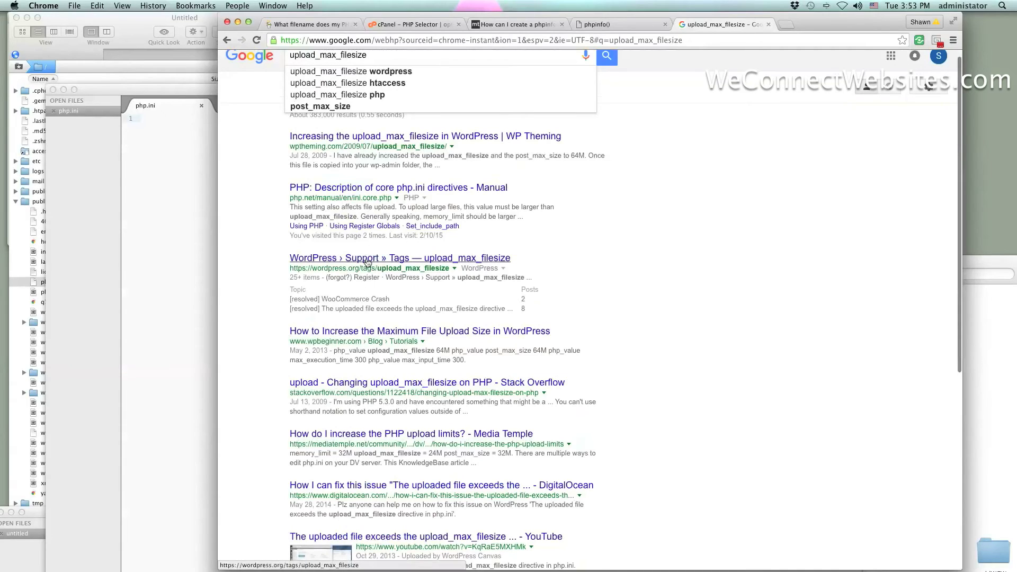
left_click(366, 329)
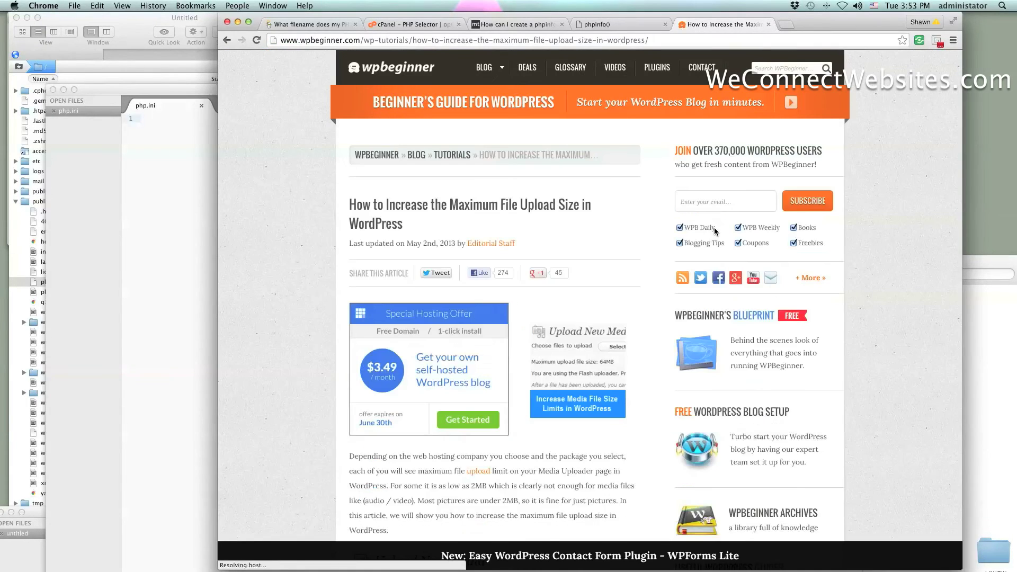
scroll(714, 229, "down", 6)
scroll(714, 227, "down", 5)
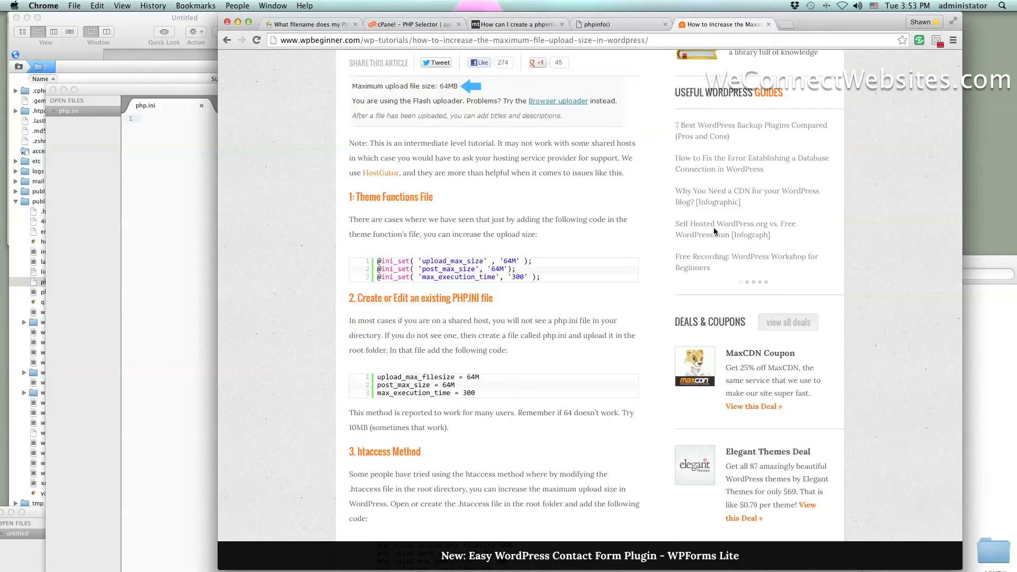
- Examine the article's htaccess Method section and highlight its heading
scroll(714, 228, "down", 4)
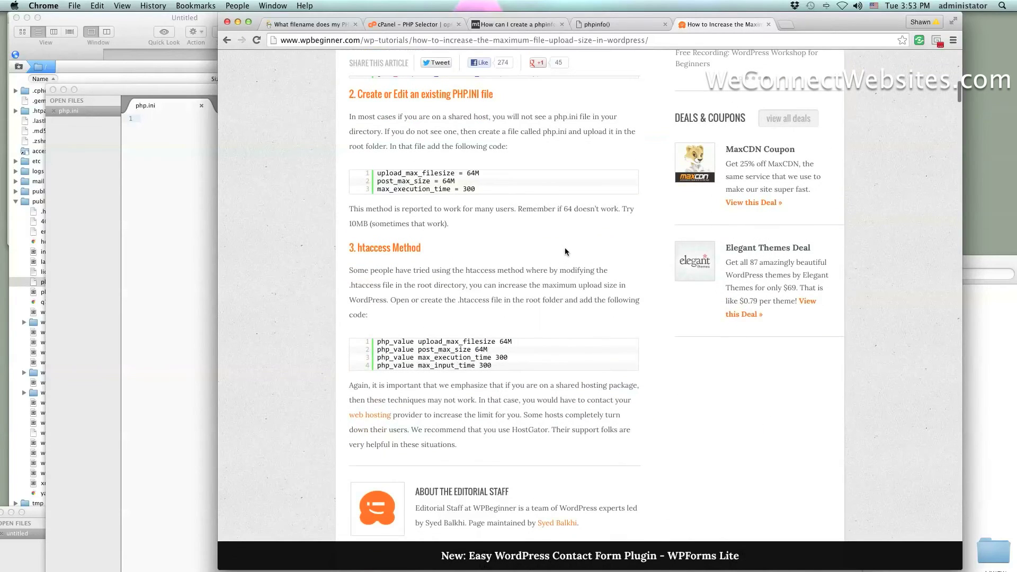
left_click_drag(432, 248, 338, 267)
left_click(448, 247)
left_click_drag(427, 250, 351, 250)
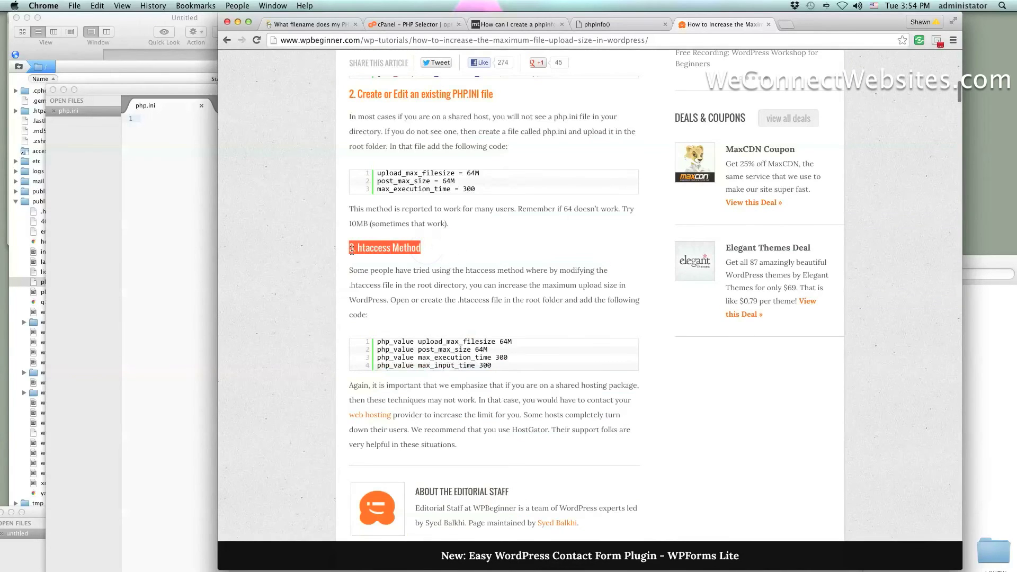
left_click(462, 252)
- Switch to Transmit to locate .htaccess and php.ini in public_html, and return to the article in Chrome
left_click(32, 239)
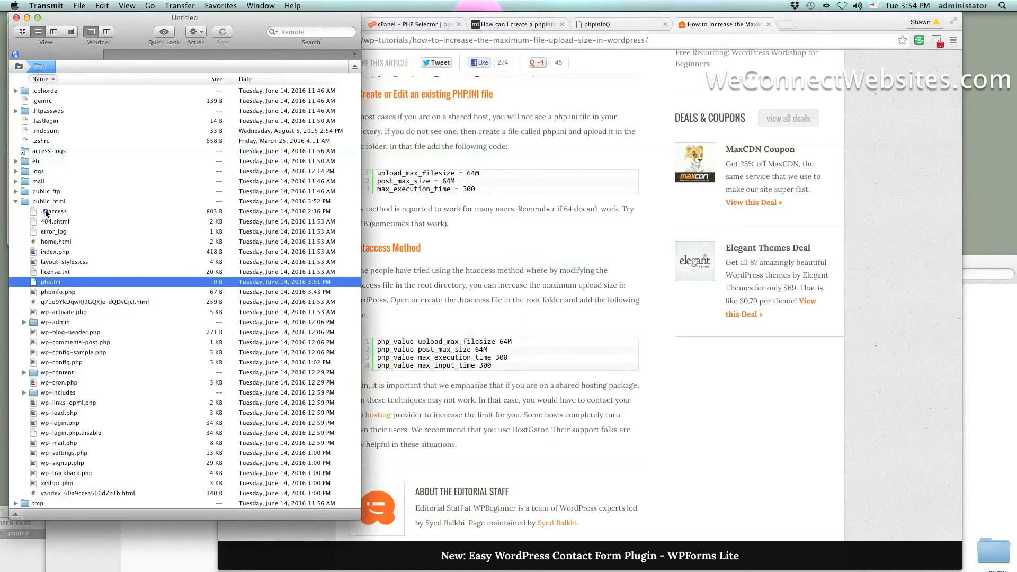
left_click(49, 212)
left_click(58, 212)
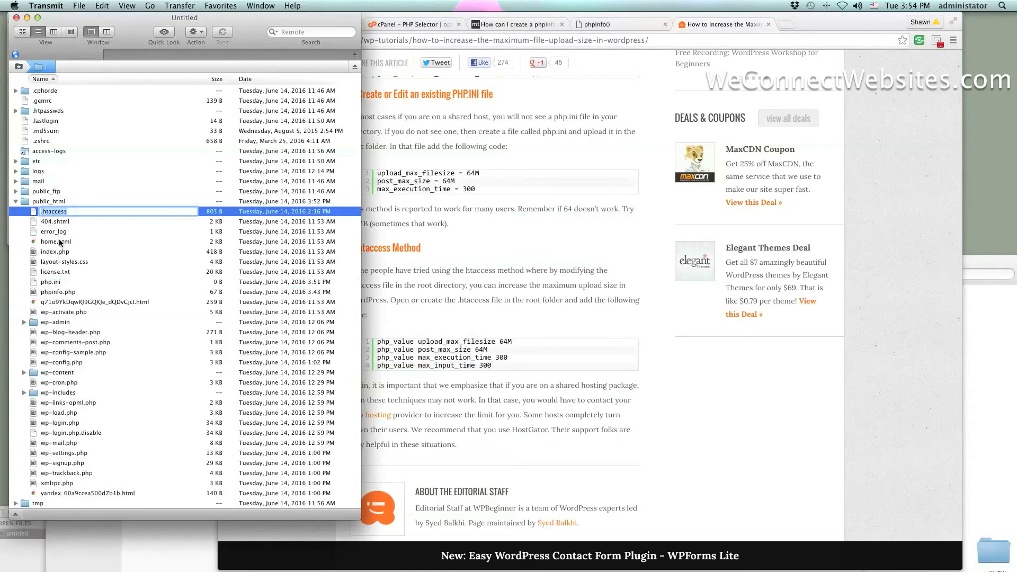
left_click(55, 282)
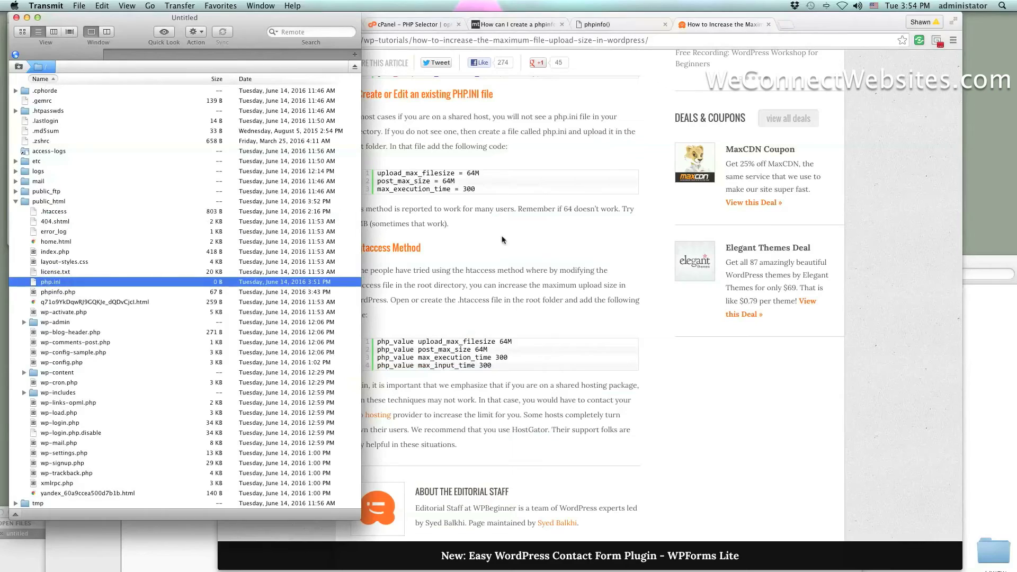
left_click(523, 240)
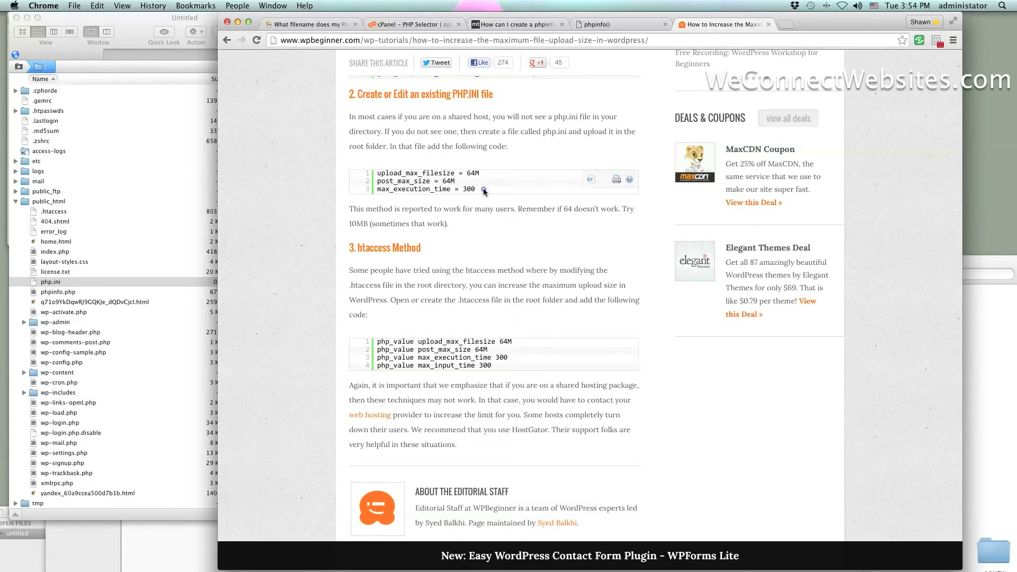
- Copy the article's php.ini code for upload_max_filesize, post_max_size and max_execution_time from its plain source view, dismissing the sign-up popup
left_click_drag(482, 191, 381, 174)
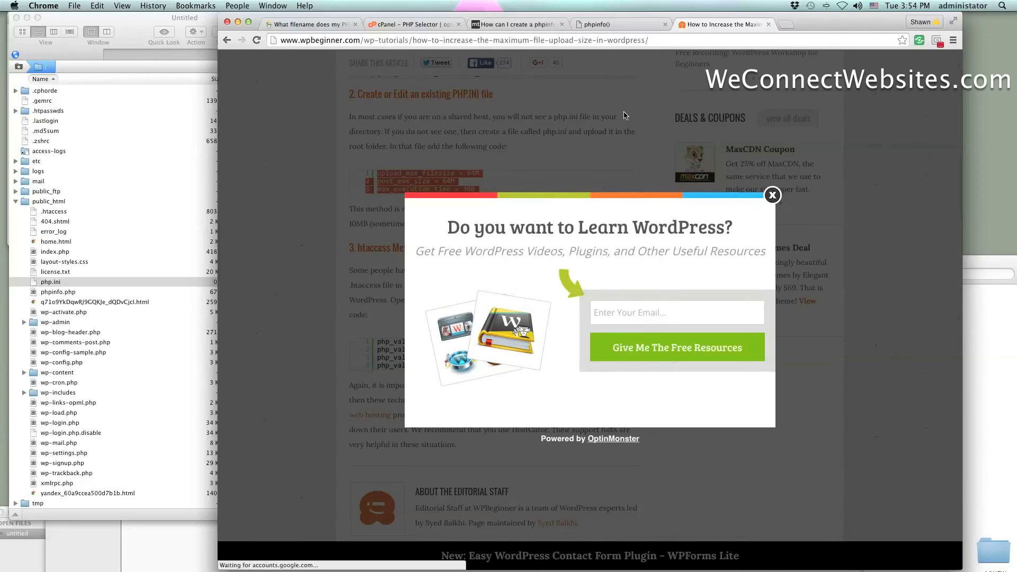
left_click(771, 197)
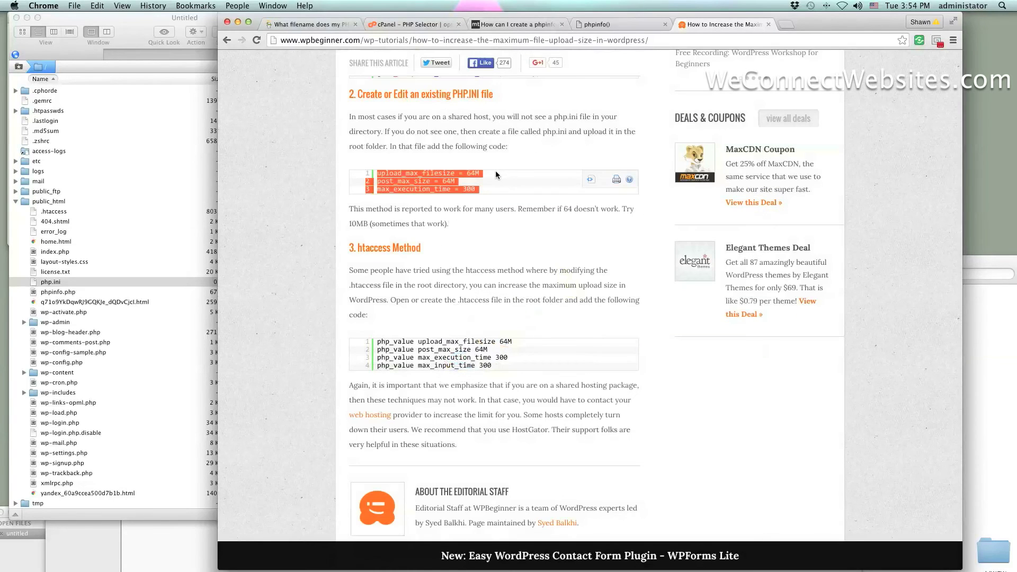
left_click(439, 188)
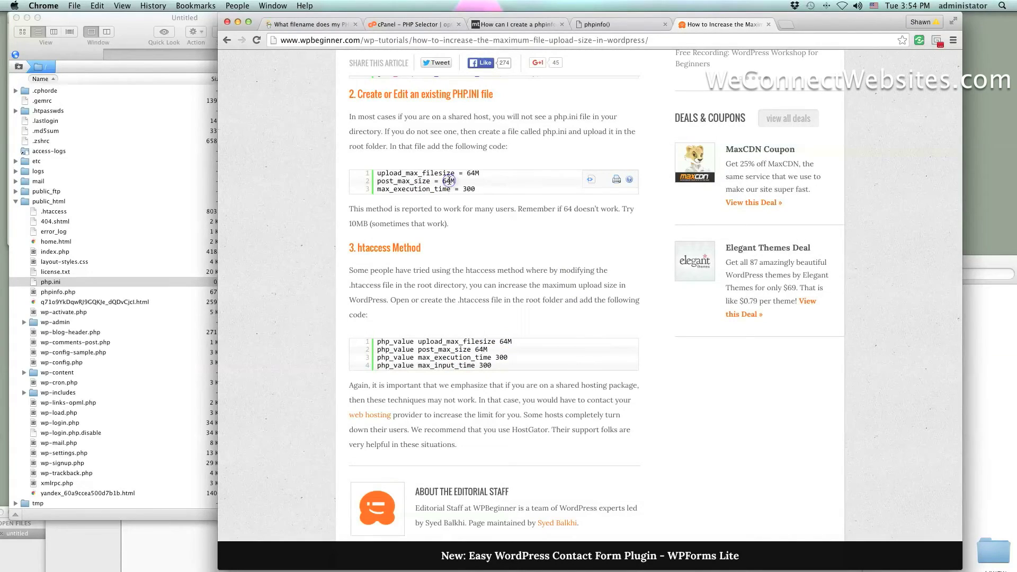
left_click(455, 172)
left_click_drag(478, 190, 398, 172)
left_click(590, 180)
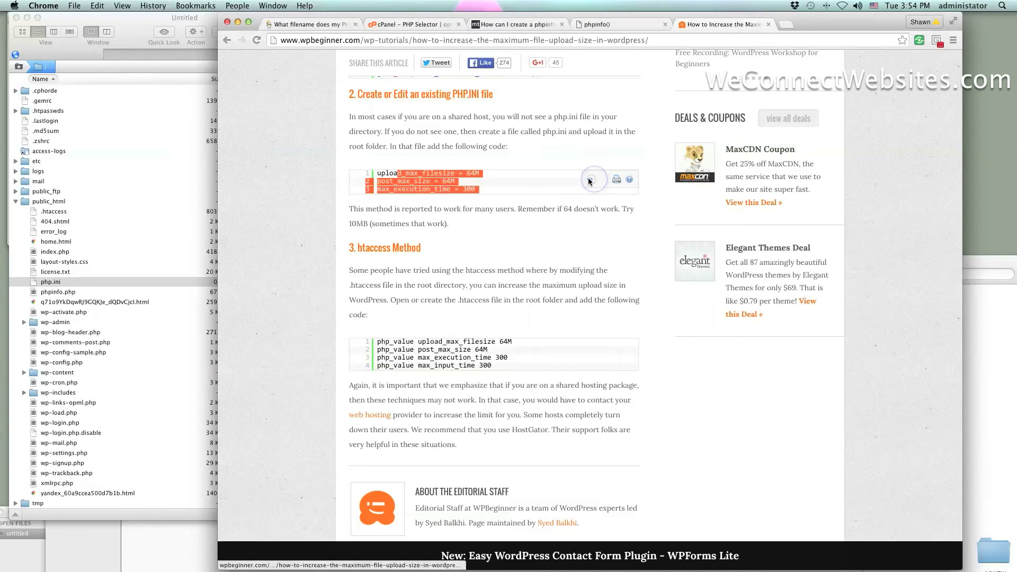
left_click_drag(428, 236, 290, 221)
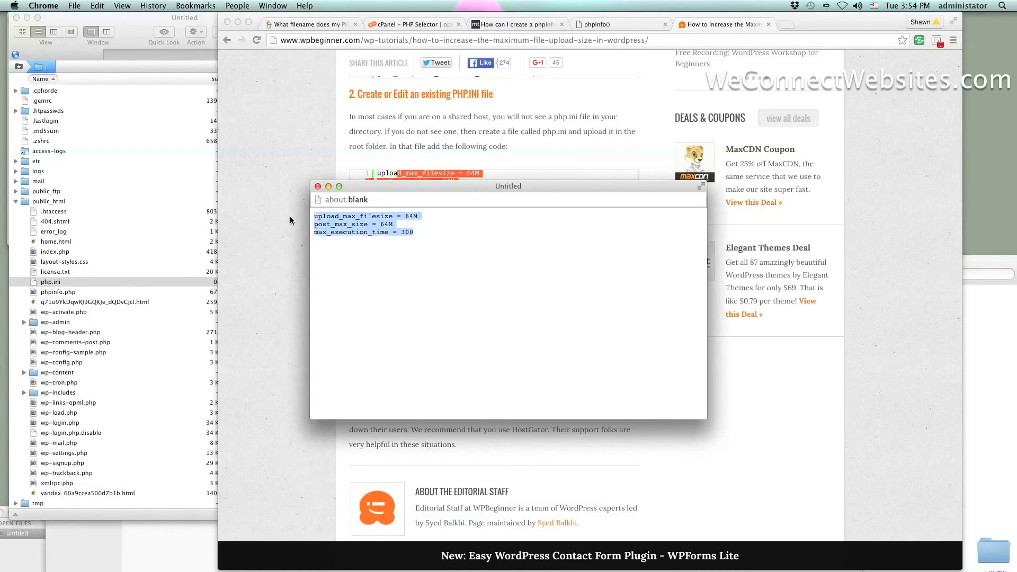
key("super+c")
left_click(318, 186)
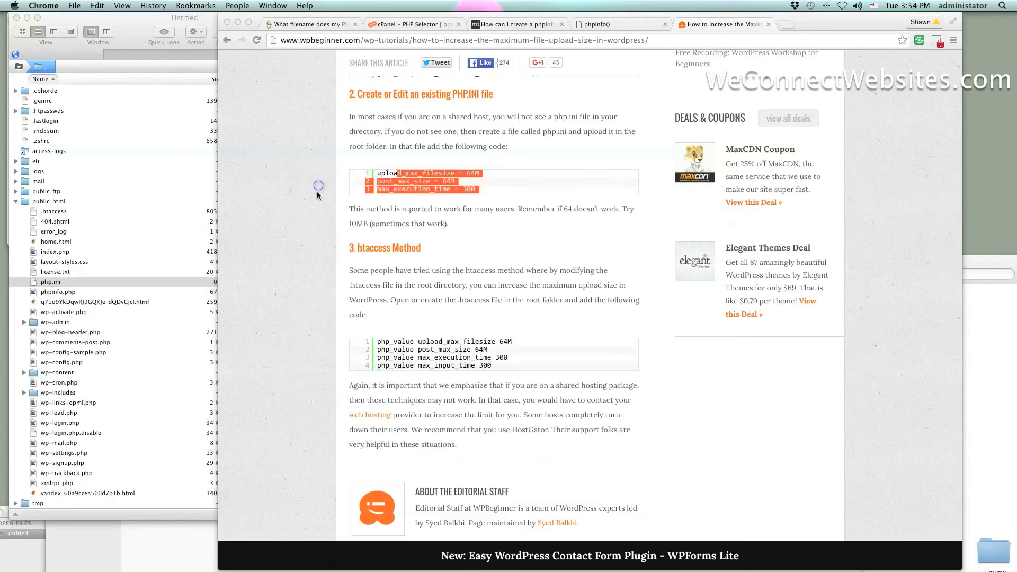
- Switch to Sublime Text, paste upload_max_filesize = 64M, post_max_size = 64M and max_execution_time = 300 into php.ini, and save the file
left_click(168, 538)
left_click(215, 214)
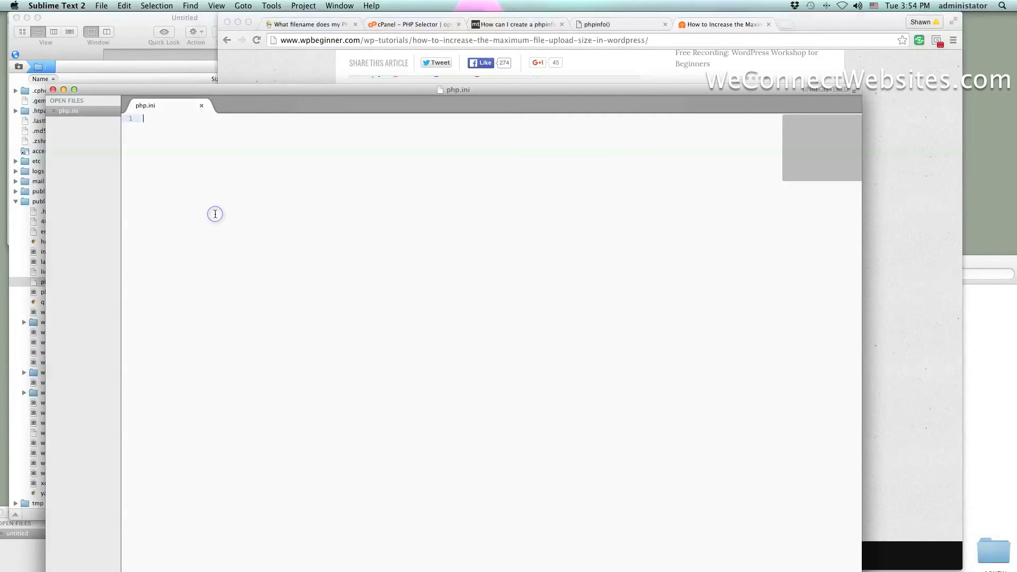
key("super+v")
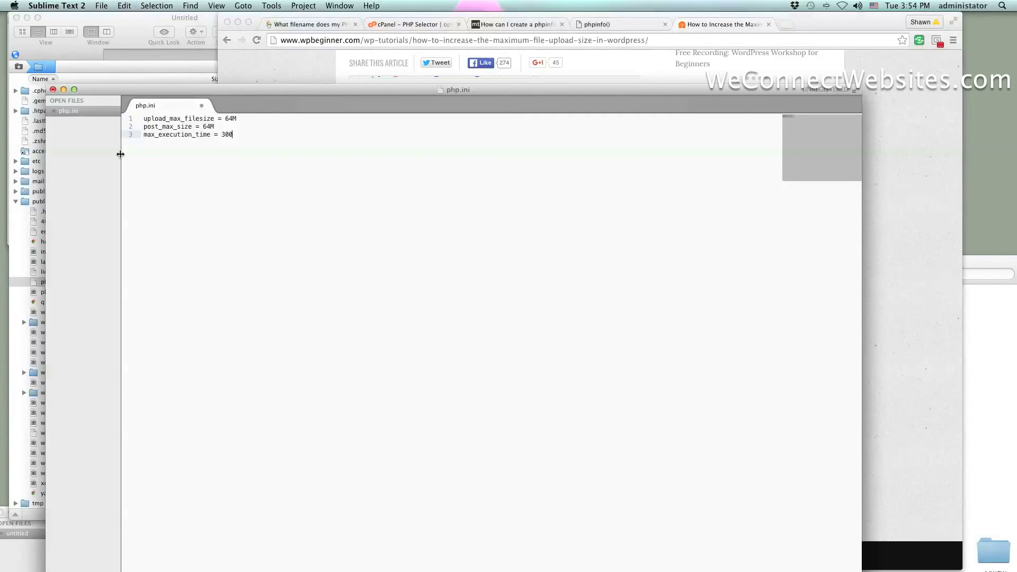
key("super+s")
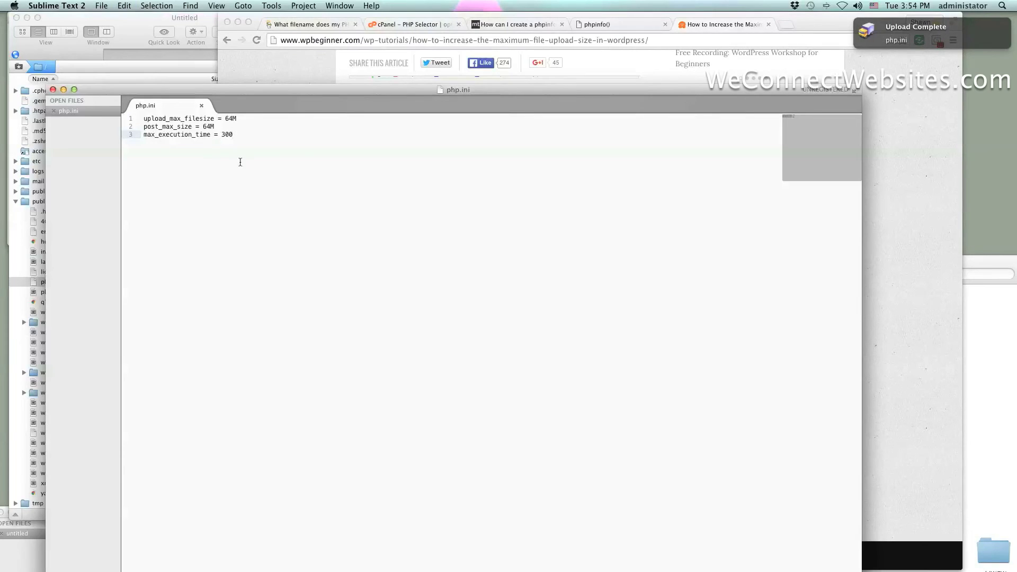
left_click_drag(96, 90, 171, 279)
- Switch to Chrome, open PHP Processes from the cPanel home page, and kill all existing PHP processes
left_click(598, 64)
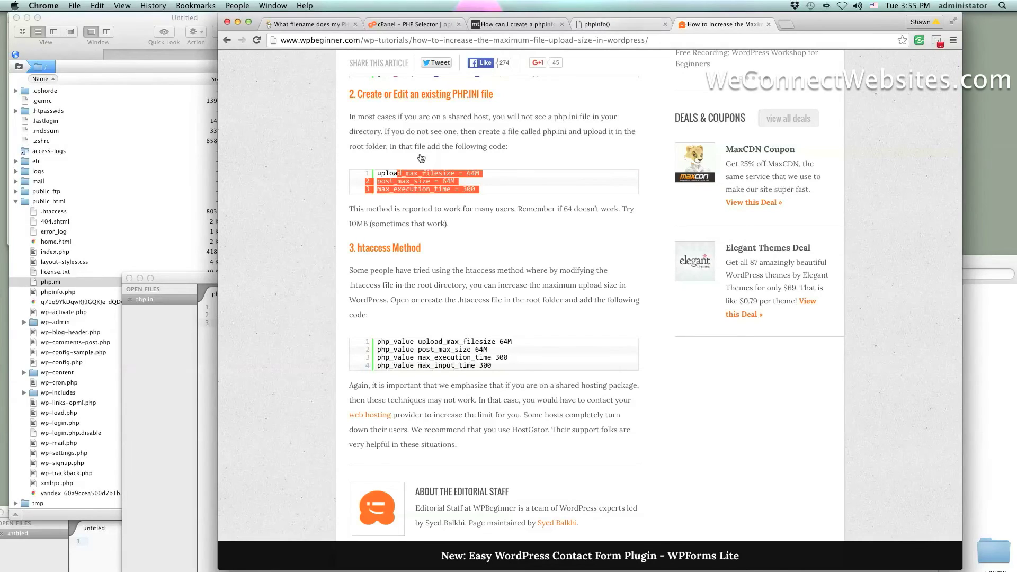
left_click(153, 369)
left_click(308, 185)
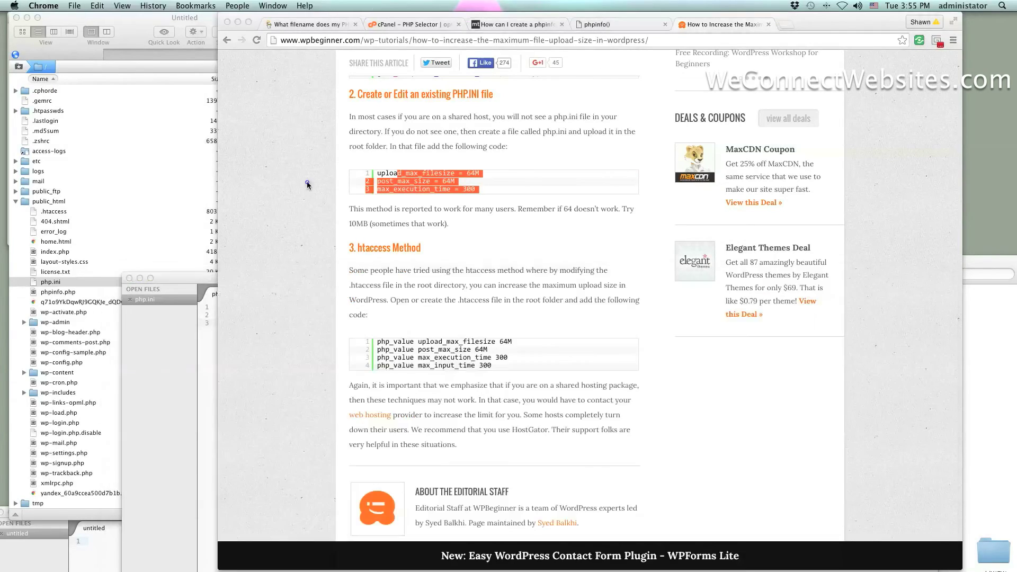
left_click(428, 25)
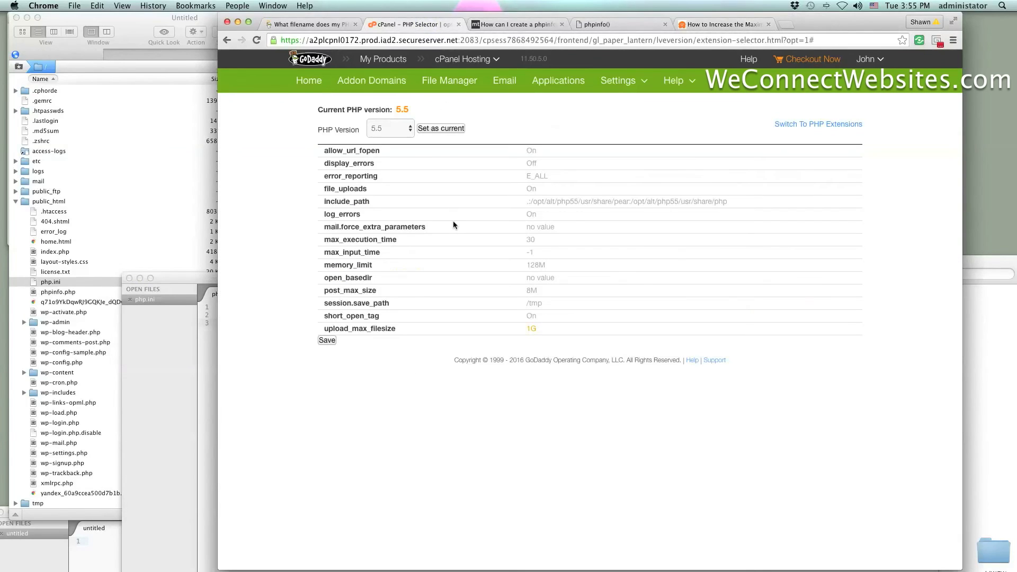
left_click(308, 81)
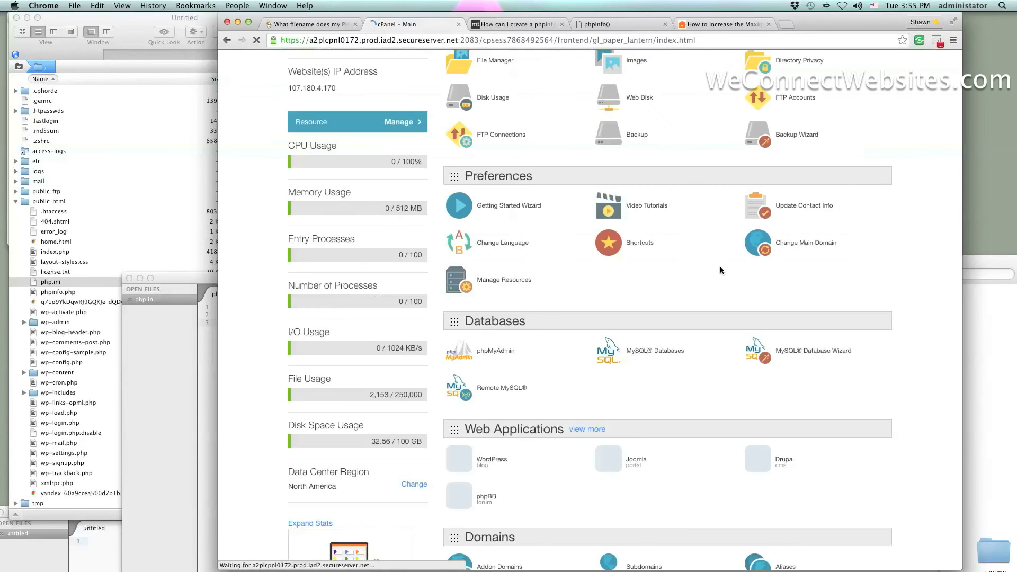
scroll(720, 268, "down", 5)
scroll(720, 266, "down", 5)
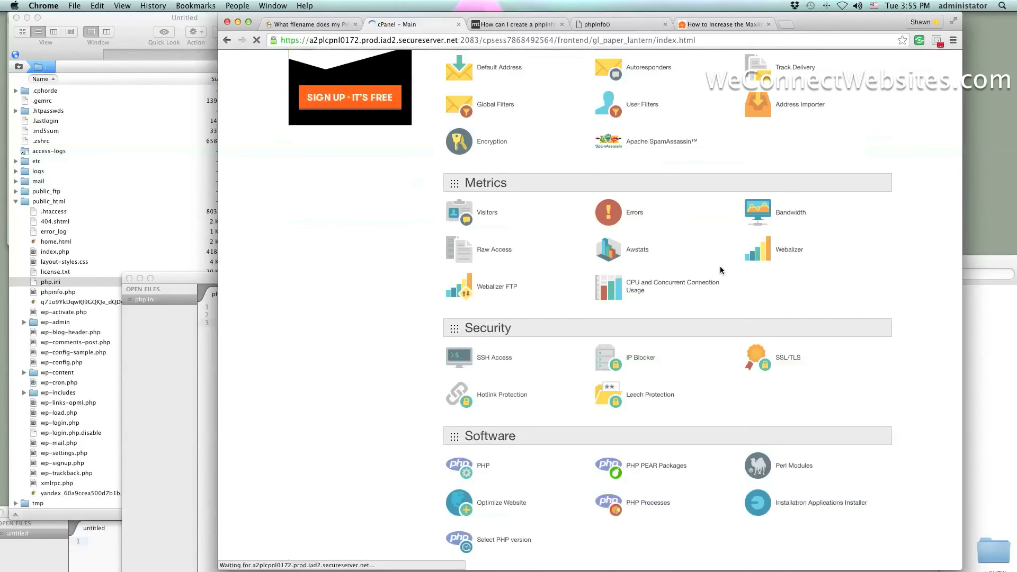
scroll(720, 270, "down", 3)
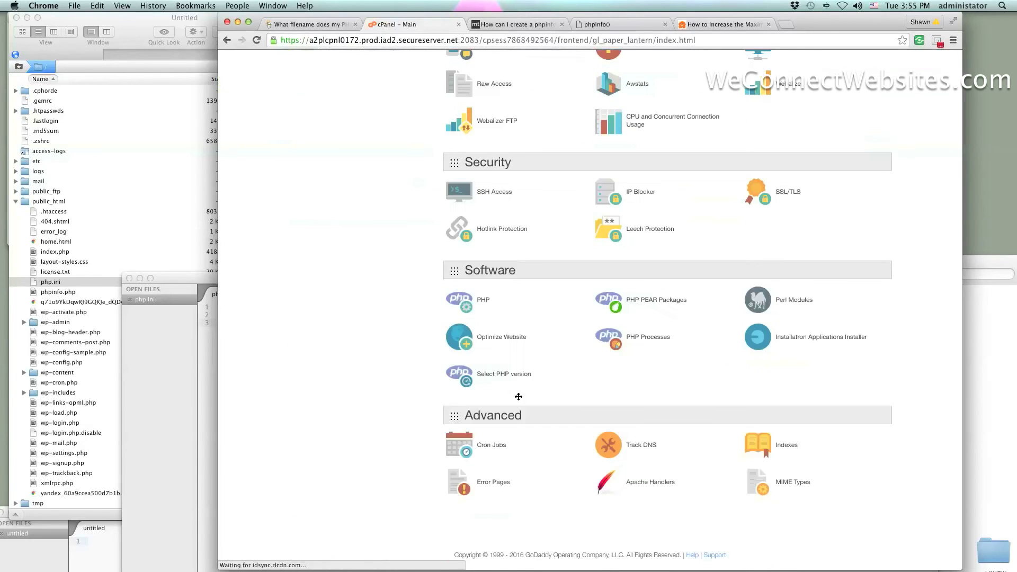
left_click(663, 343)
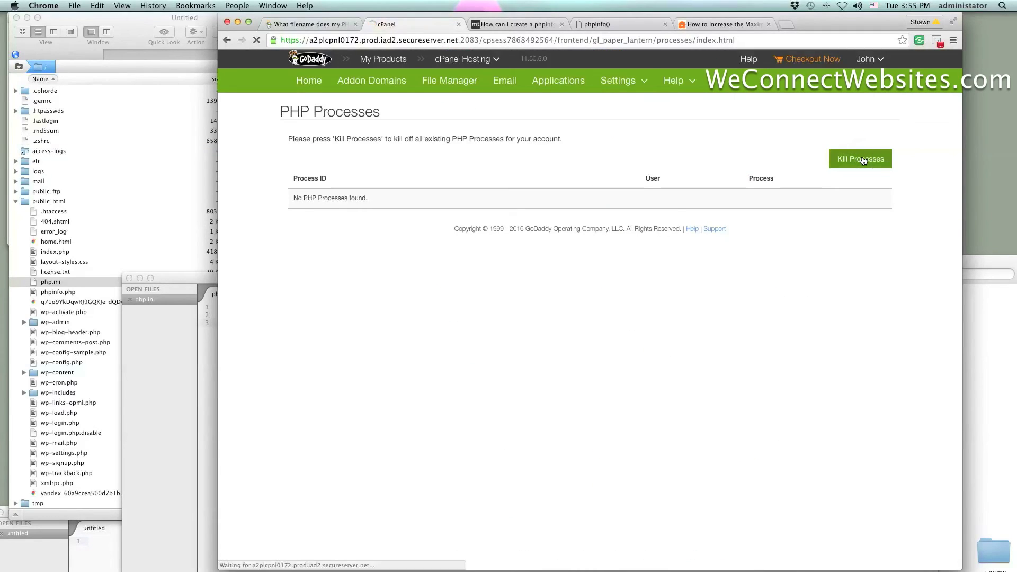
left_click(861, 160)
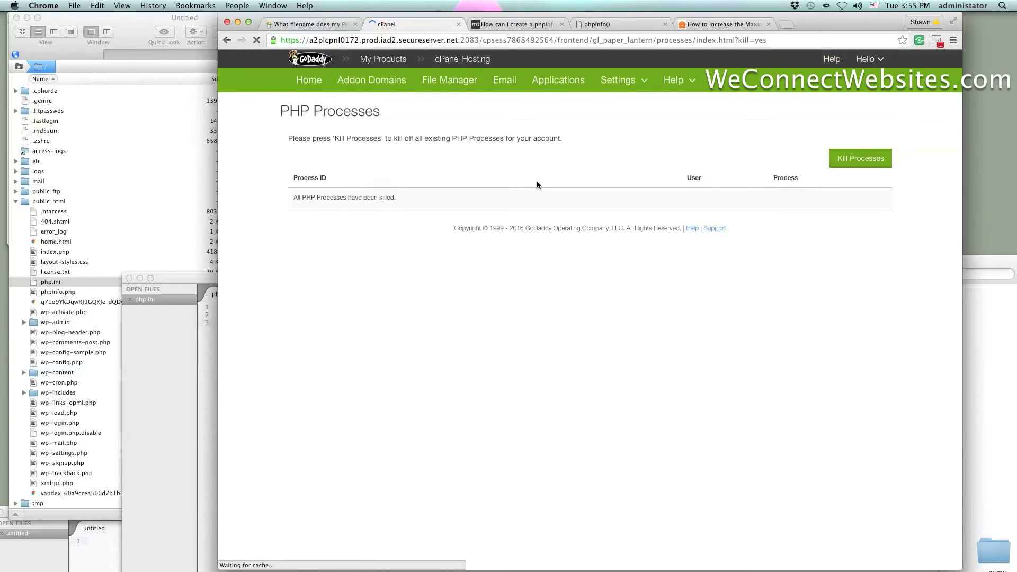
left_click(841, 159)
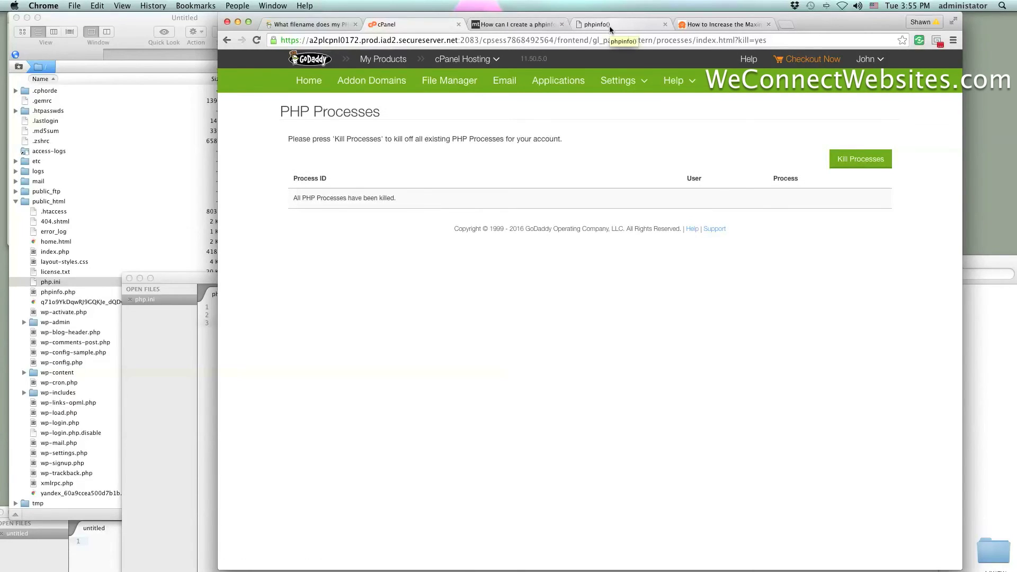
- Review the post_max_size and max_execution_time lines of php.ini in Sublime Text, and reload phpinfo.php in Chrome
left_click(177, 338)
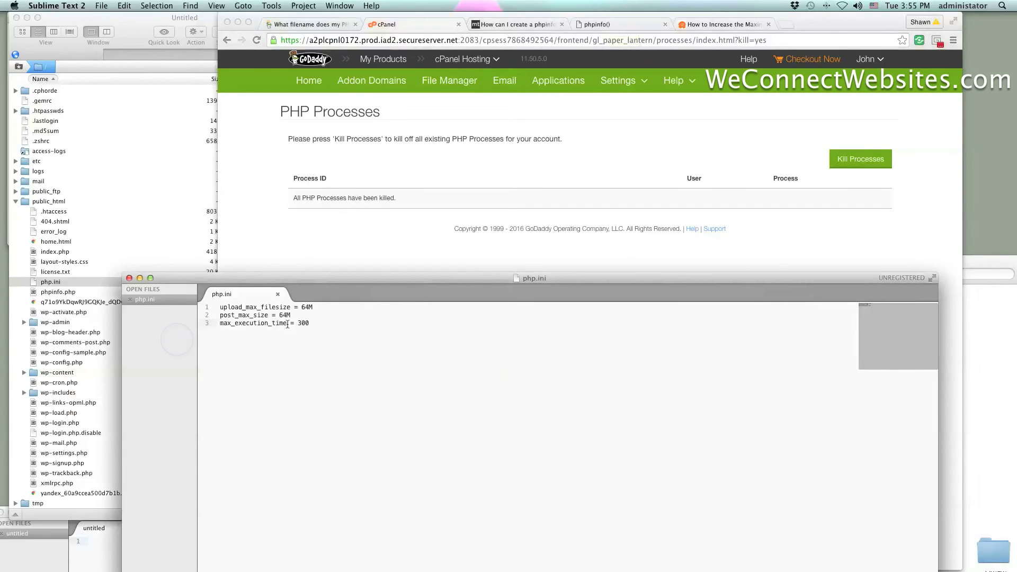
left_click_drag(310, 323, 230, 314)
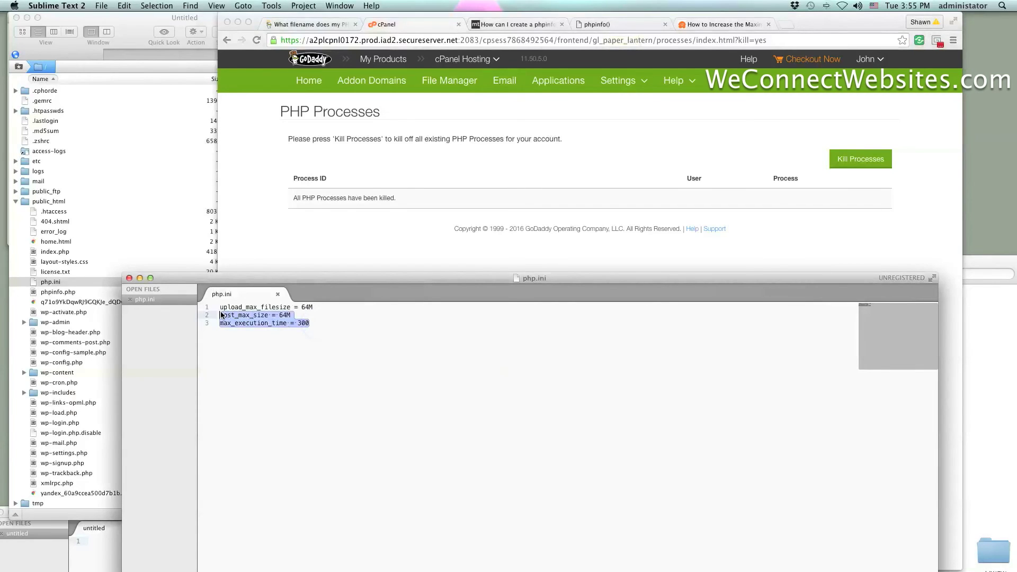
left_click(268, 311)
left_click(398, 252)
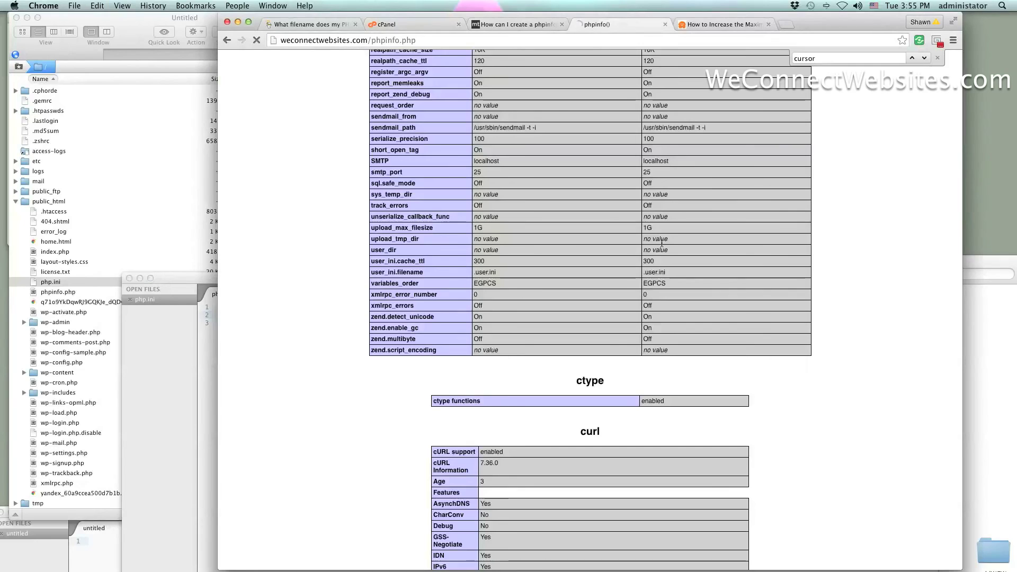
key("super+r")
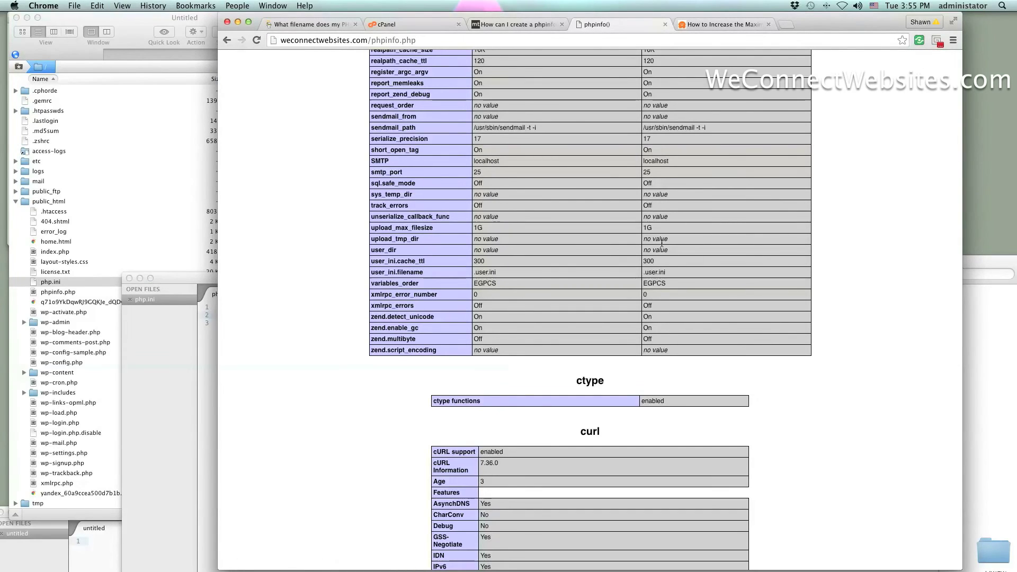
- Copy max_execution_time from php.ini, check its value by searching the phpinfo page in Chrome, and return to cPanel's PHP Processes page
left_click(156, 349)
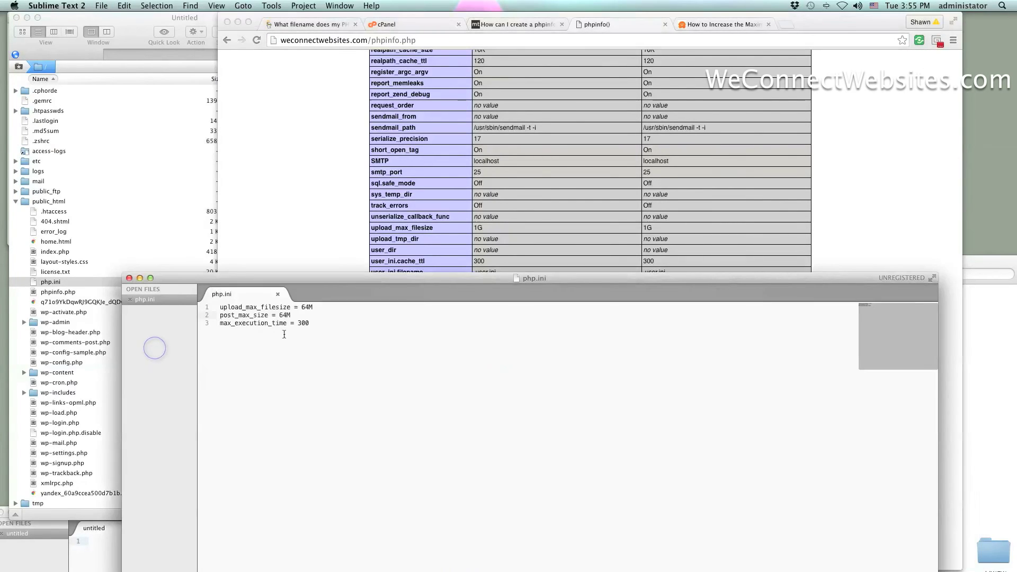
left_click_drag(309, 325, 213, 323)
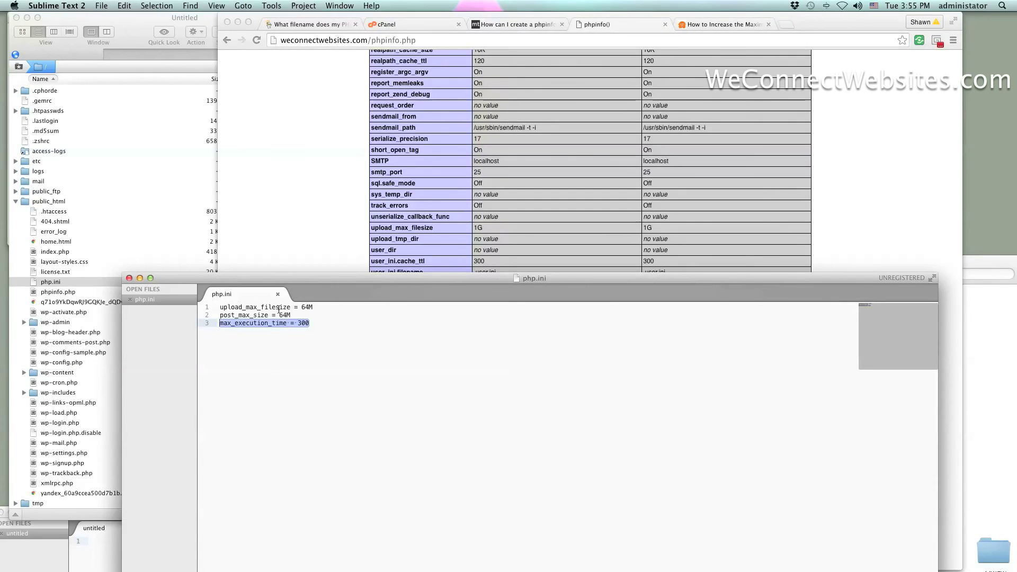
triple_click(265, 322)
left_click(265, 321)
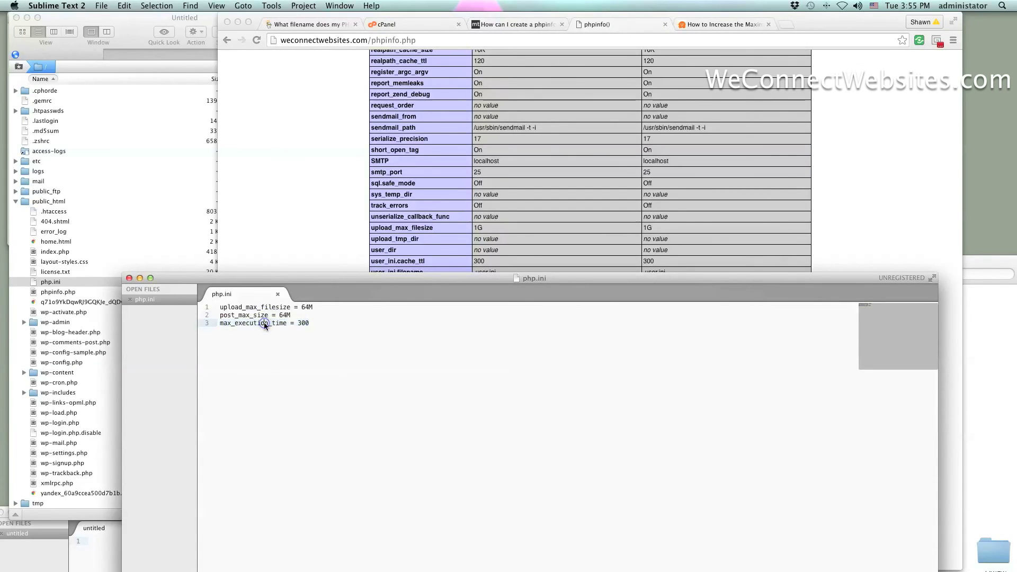
double_click(265, 323)
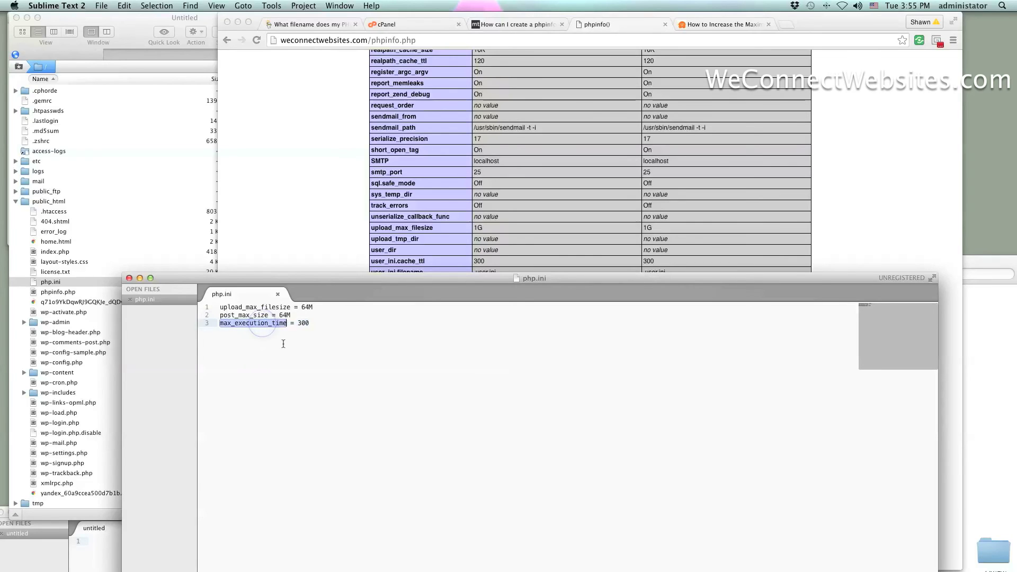
left_click(695, 87)
key("super+f")
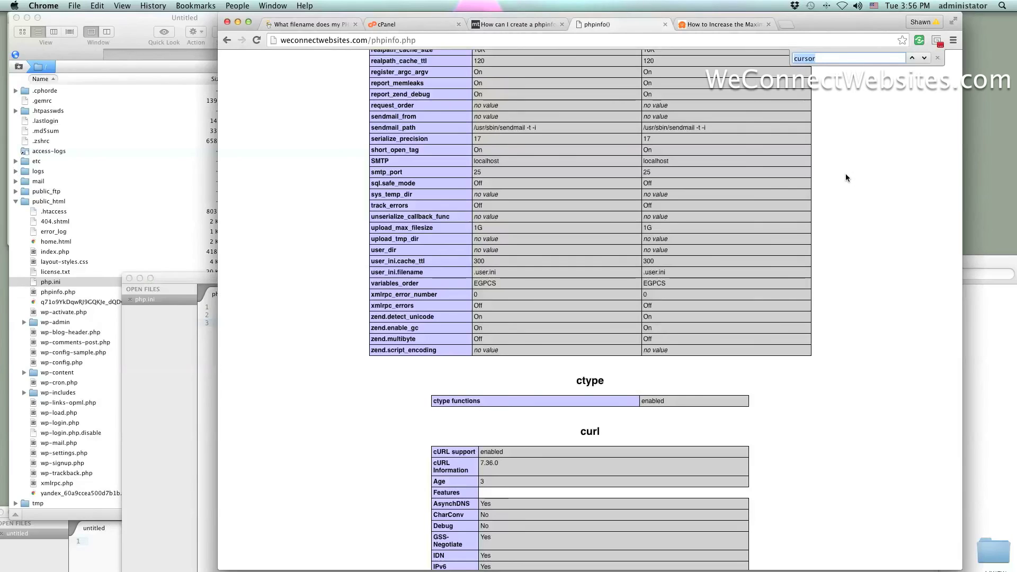
key("super+v")
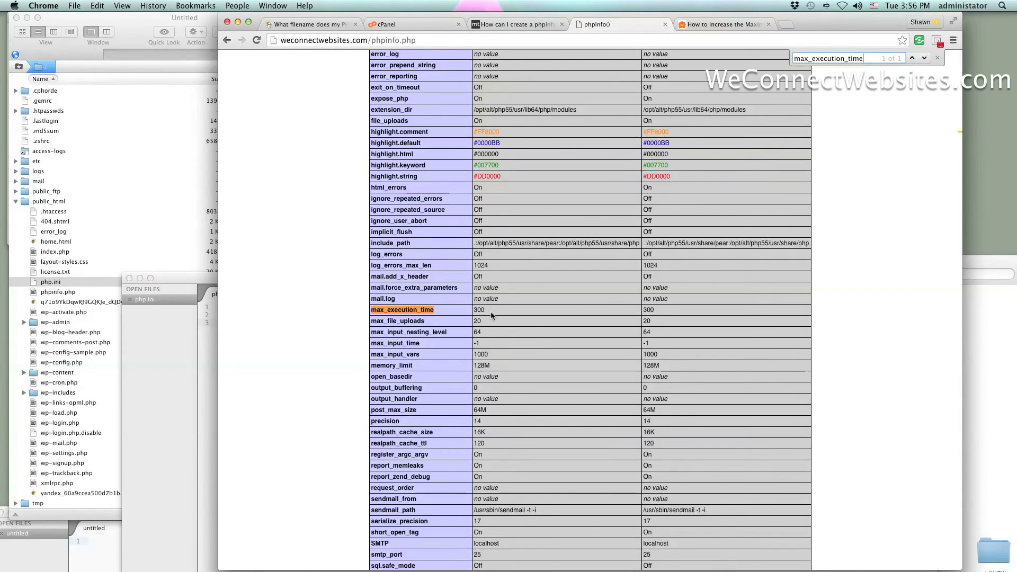
left_click_drag(486, 309, 475, 310)
left_click(402, 25)
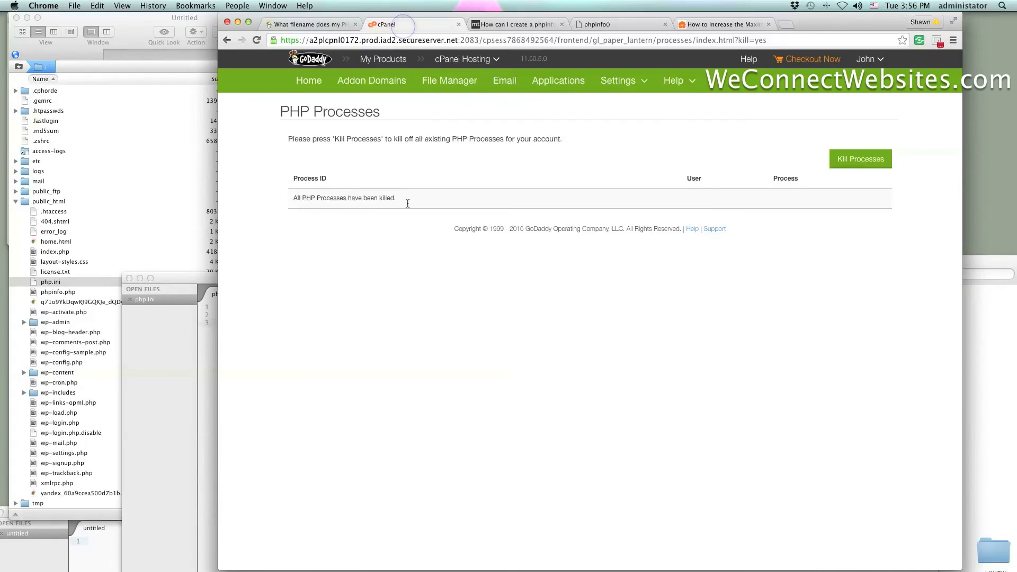
- Return to the cPanel home page, open Select PHP version, and switch from the PHP extensions to the PHP options
left_click(321, 91)
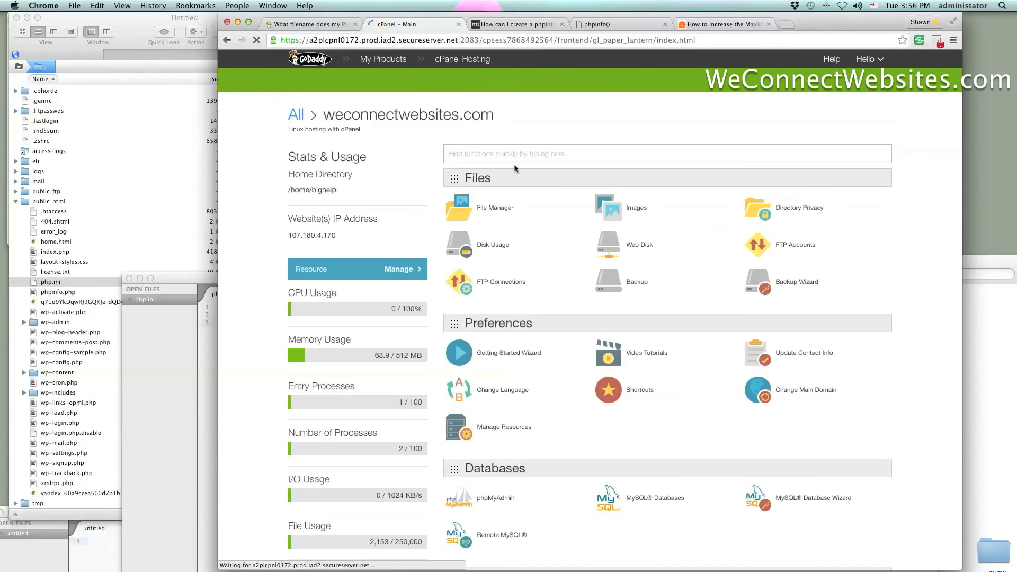
scroll(493, 386, "down", 15)
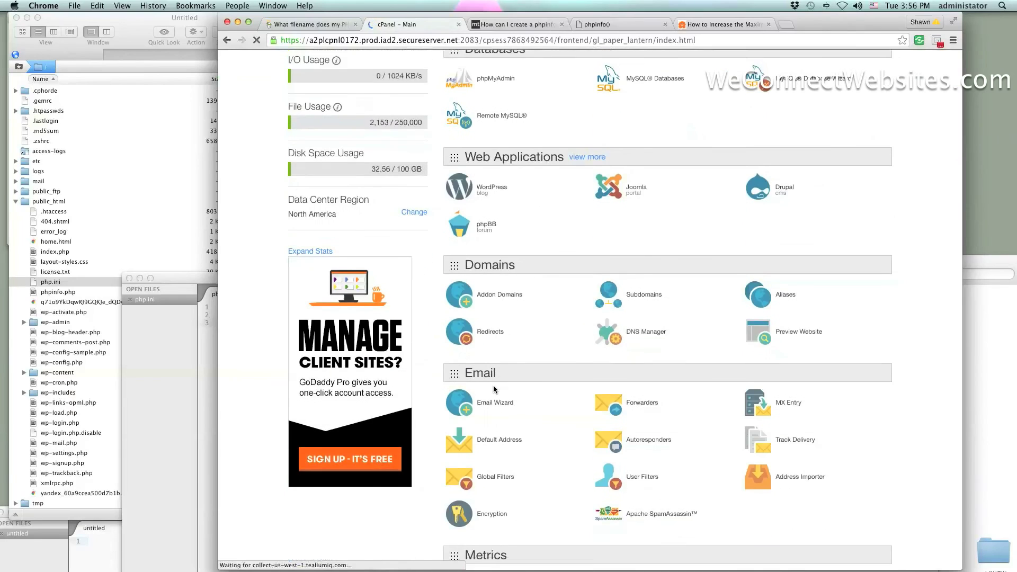
scroll(494, 386, "down", 5)
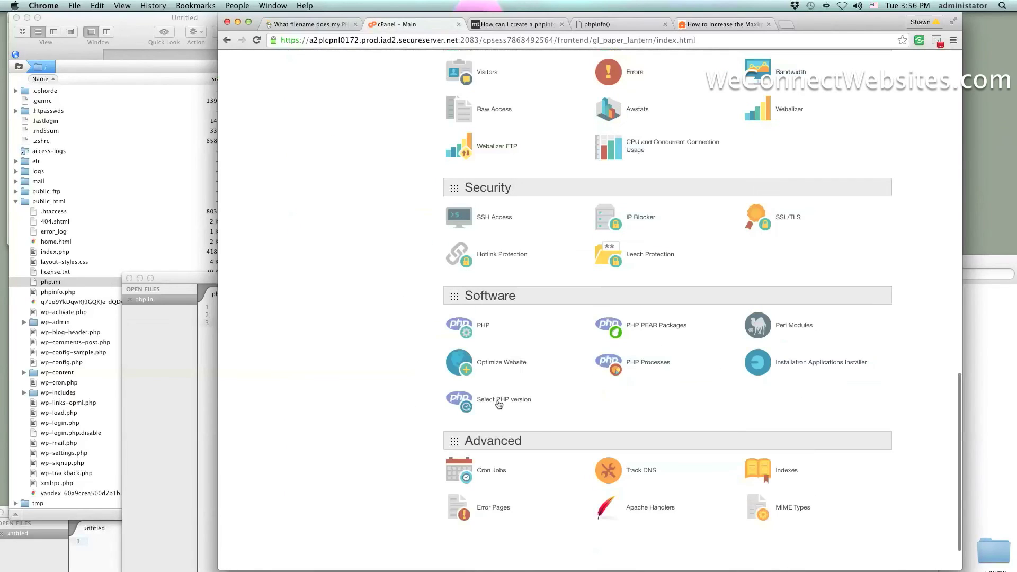
left_click(500, 400)
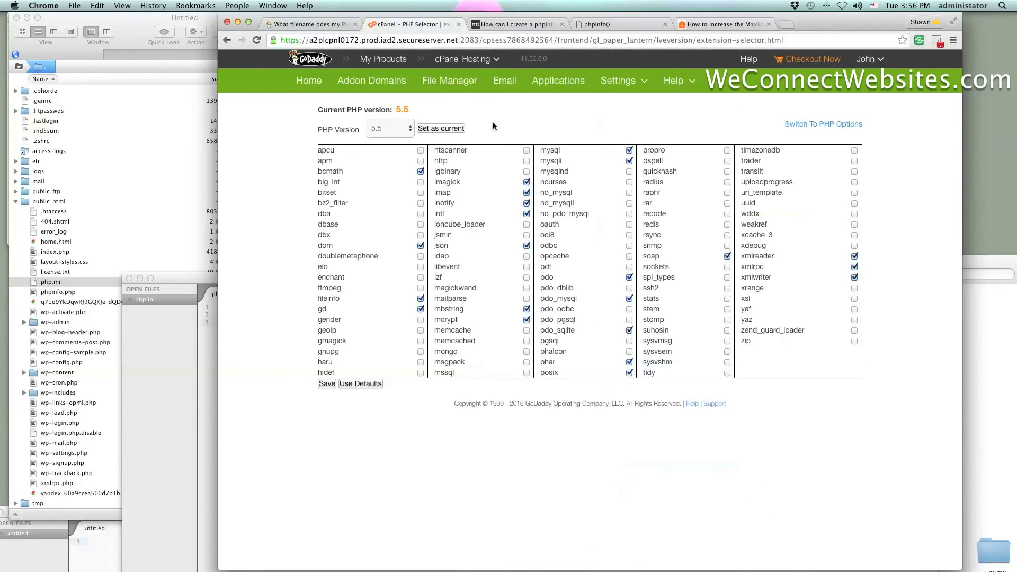
left_click(851, 124)
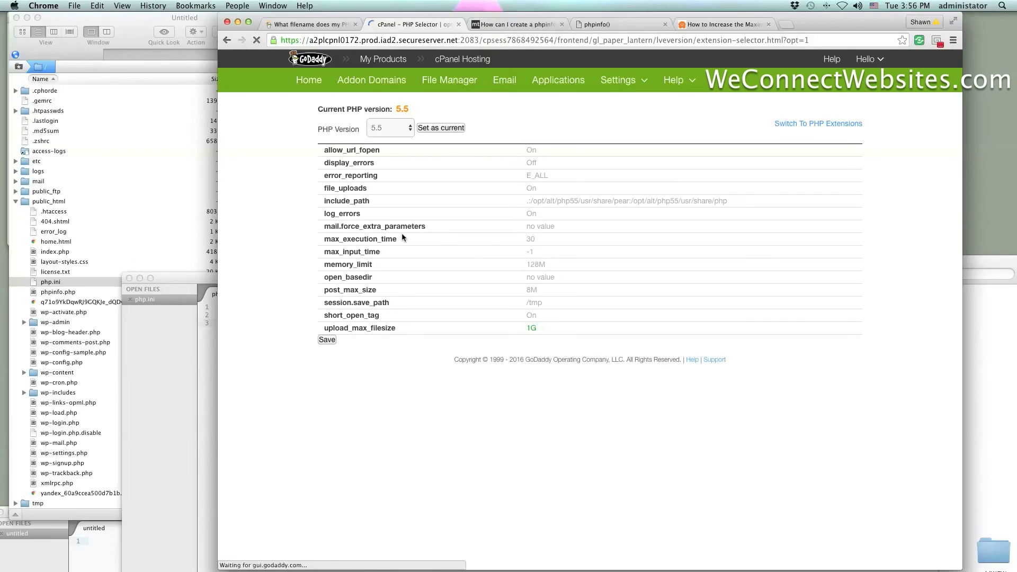
- Compare the max_execution_time value in the PHP options with the one on the phpinfo.php page
left_click(323, 240)
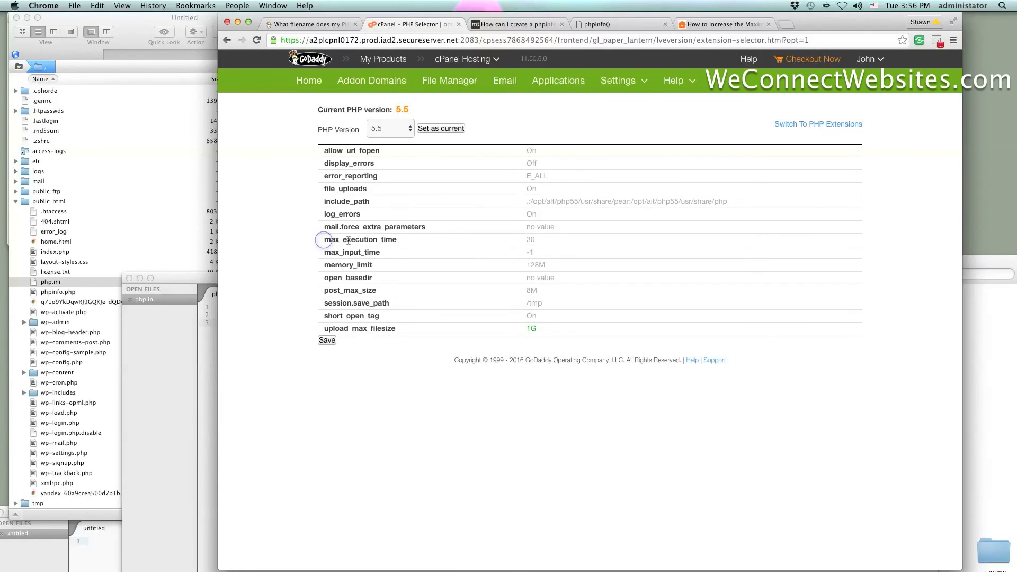
left_click_drag(348, 240, 390, 243)
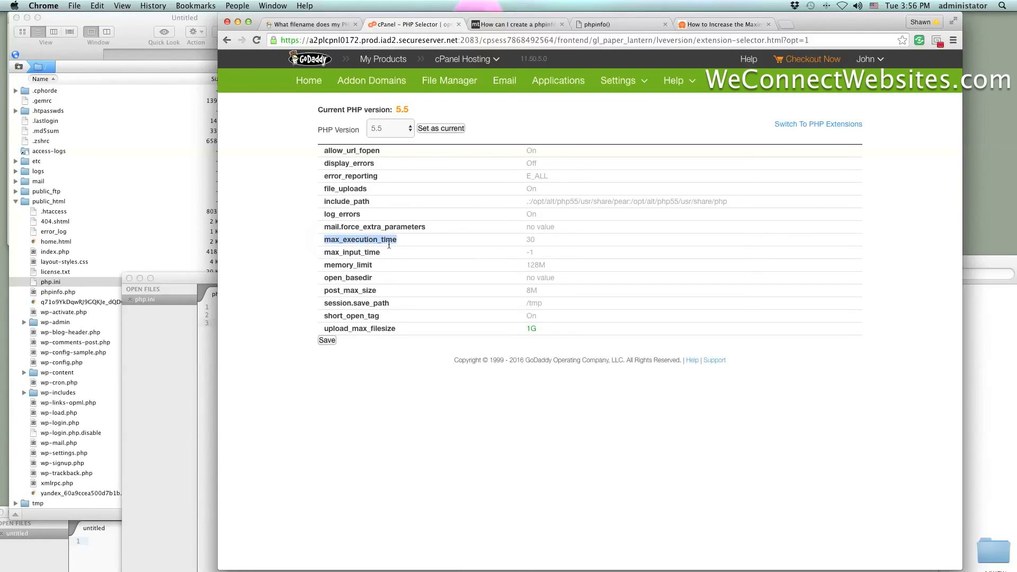
left_click(538, 241)
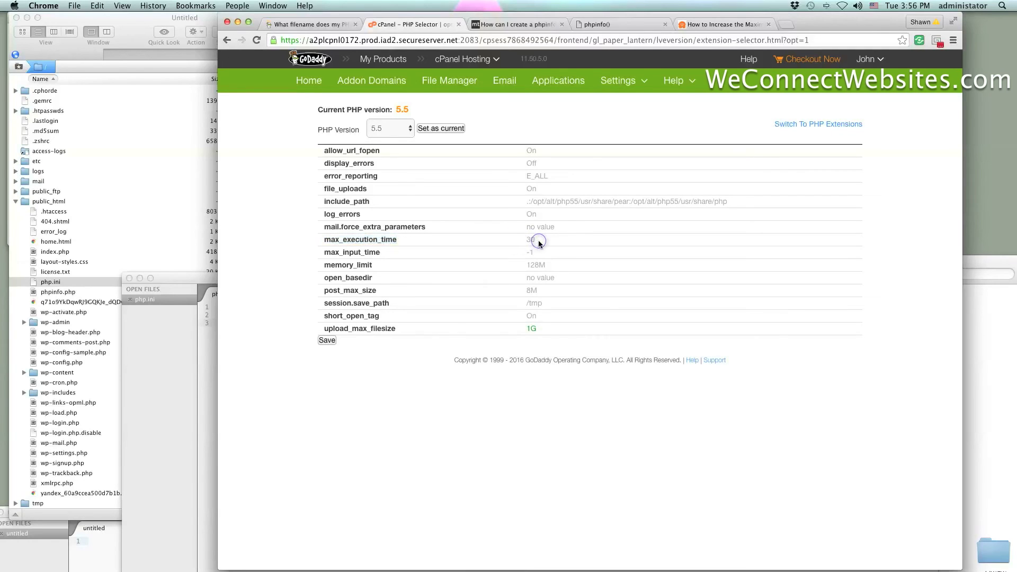
left_click(621, 26)
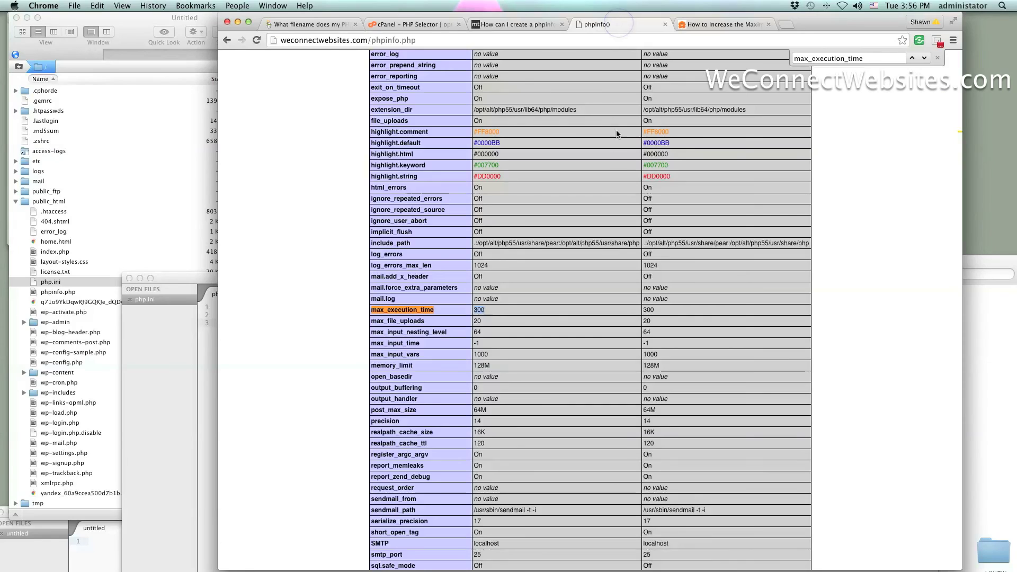
left_click(451, 309)
left_click_drag(370, 41, 417, 41)
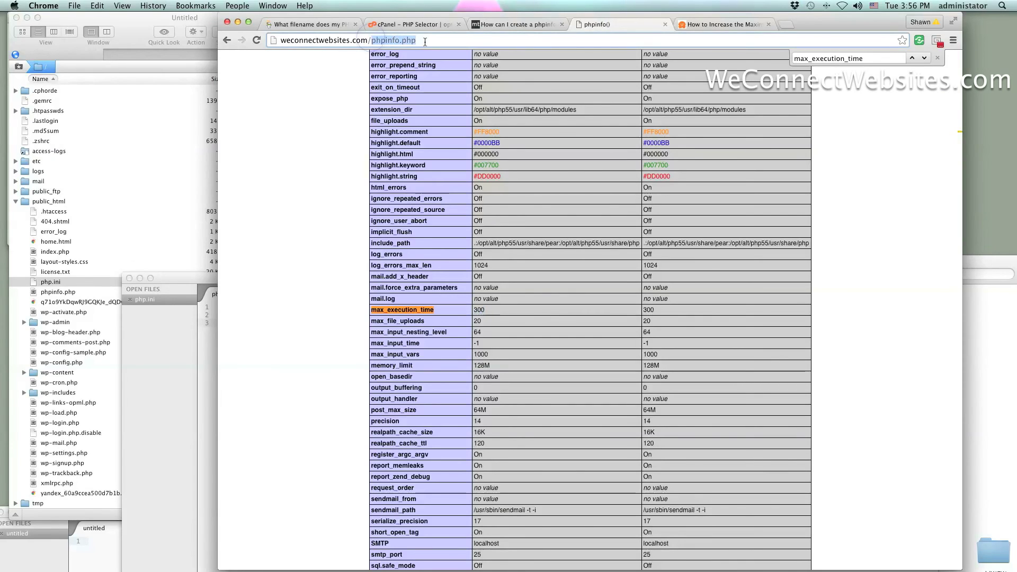
left_click(490, 315)
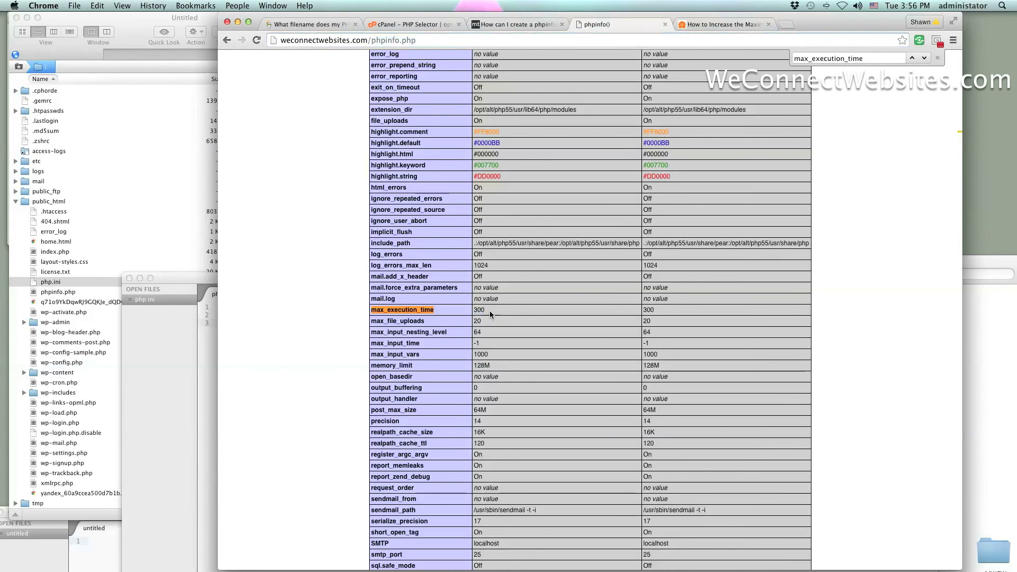
- Review the post_max_size line of php.ini in Sublime Text alongside the phpinfo page in Chrome
left_click(164, 329)
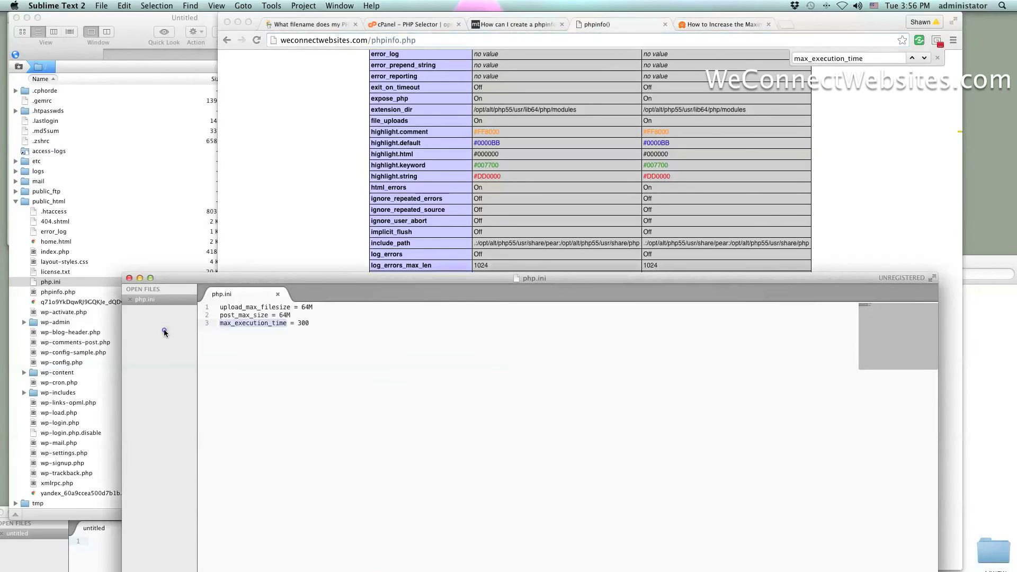
triple_click(285, 315)
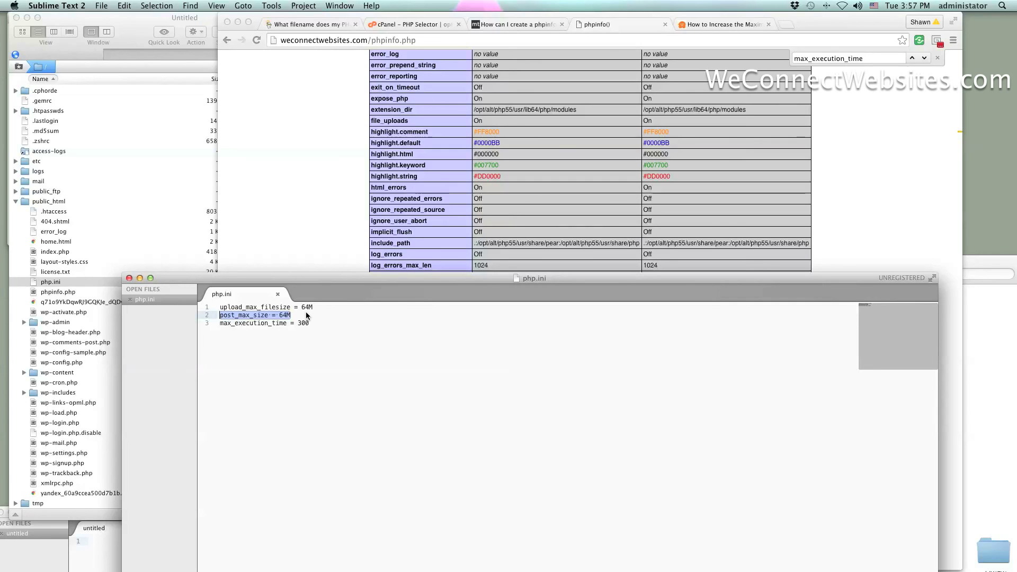
left_click(332, 215)
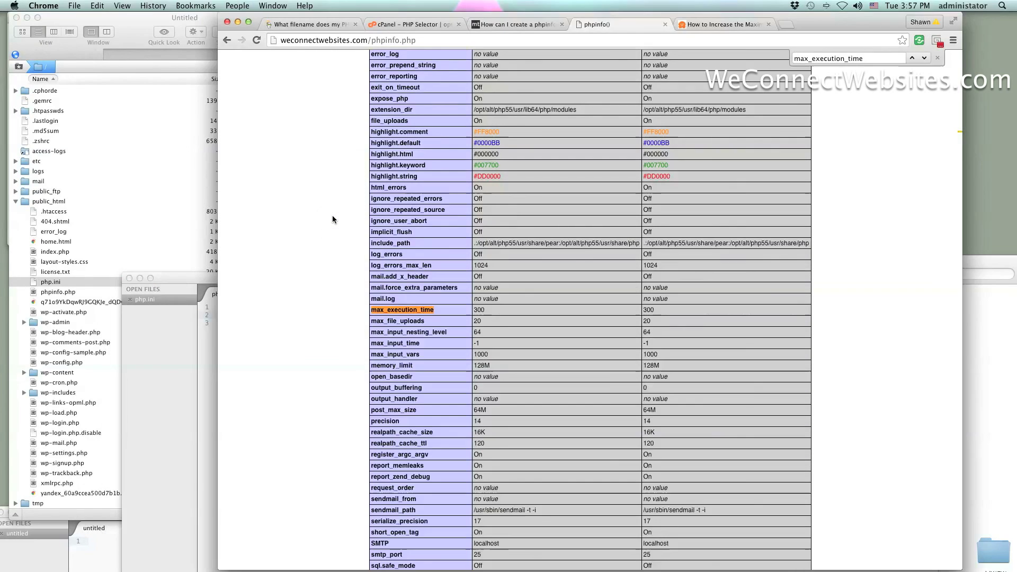
triple_click(330, 231)
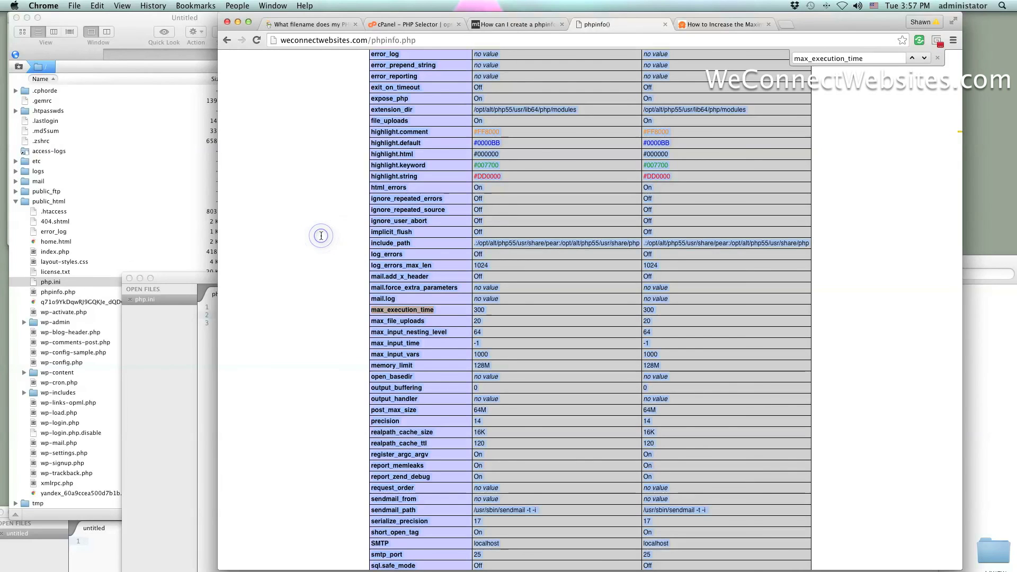
left_click(182, 364)
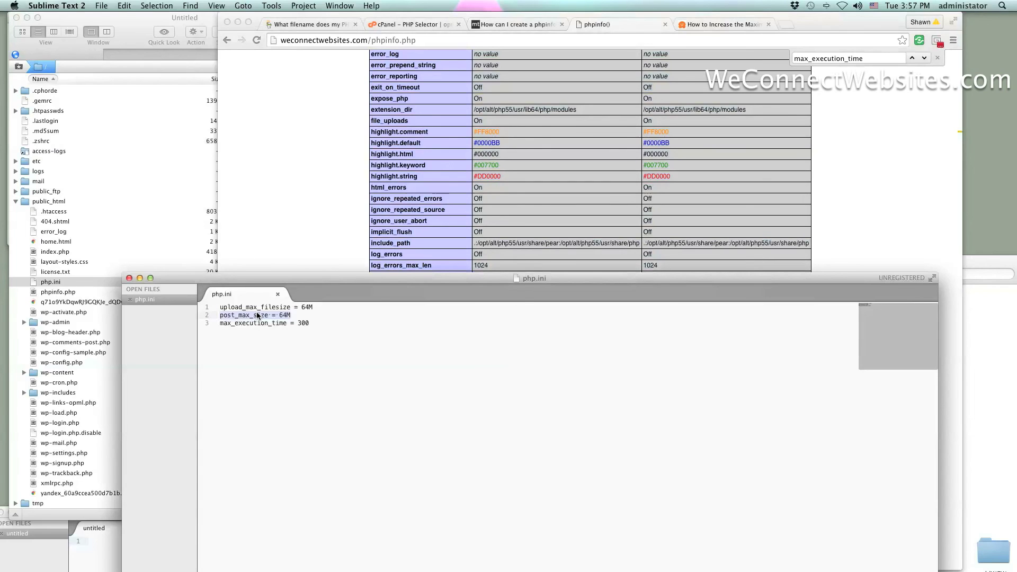
- Compare post_max_size in cPanel's PHP options in Chrome with the post_max_size line of php.ini in Sublime Text
left_click(395, 24)
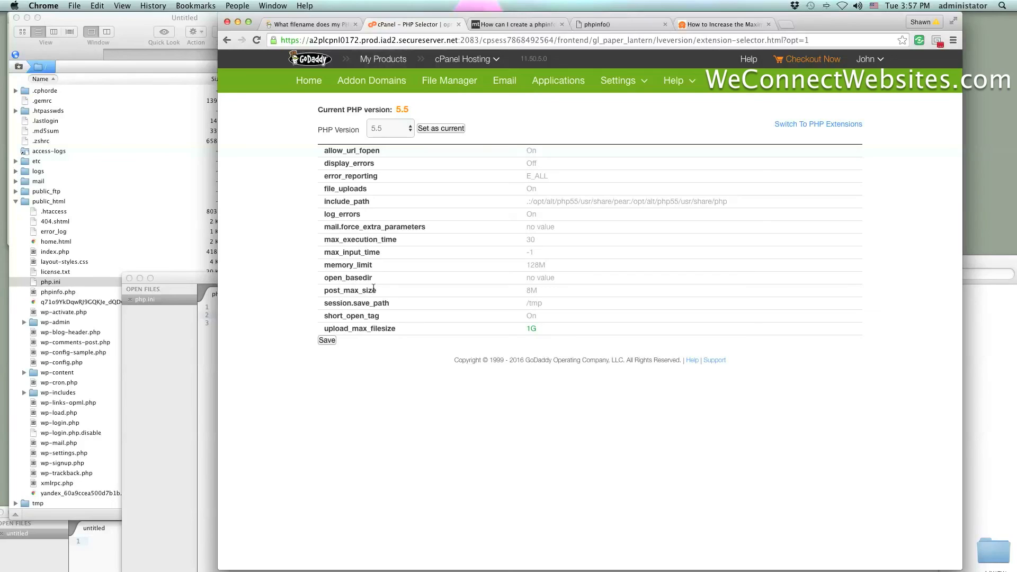
left_click_drag(381, 293, 324, 290)
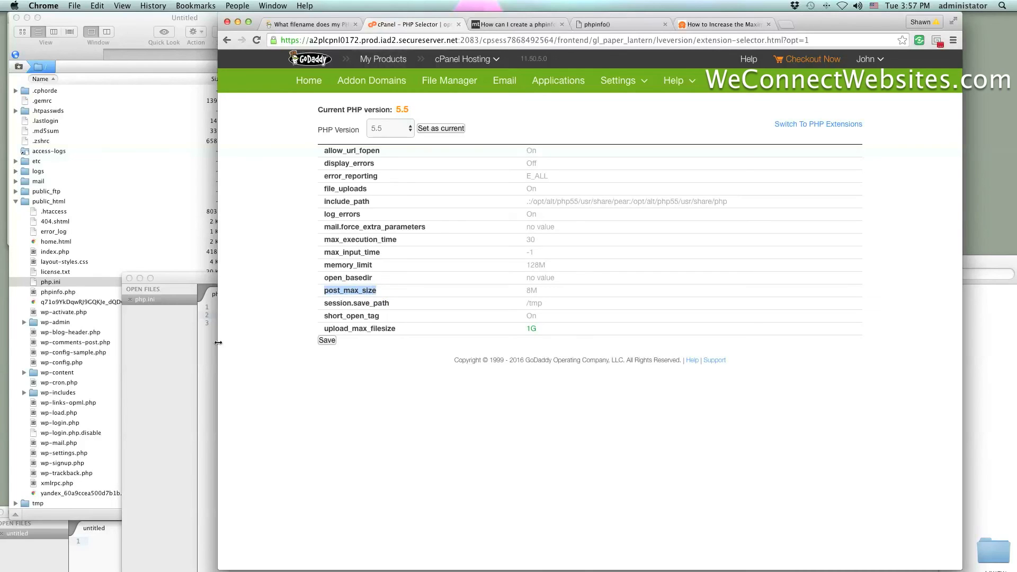
left_click(298, 330)
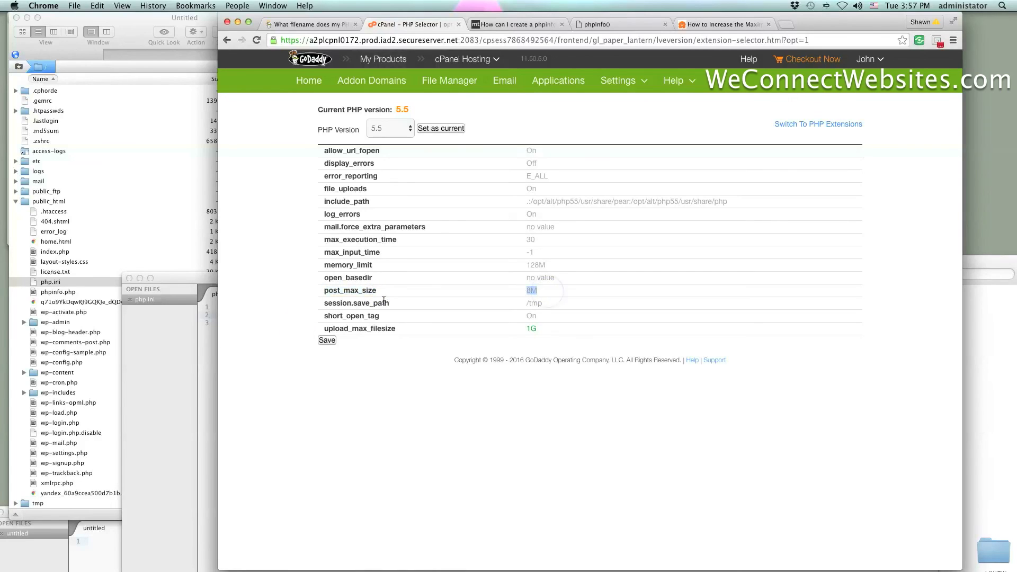
left_click(143, 350)
left_click_drag(292, 316, 220, 316)
left_click(384, 323)
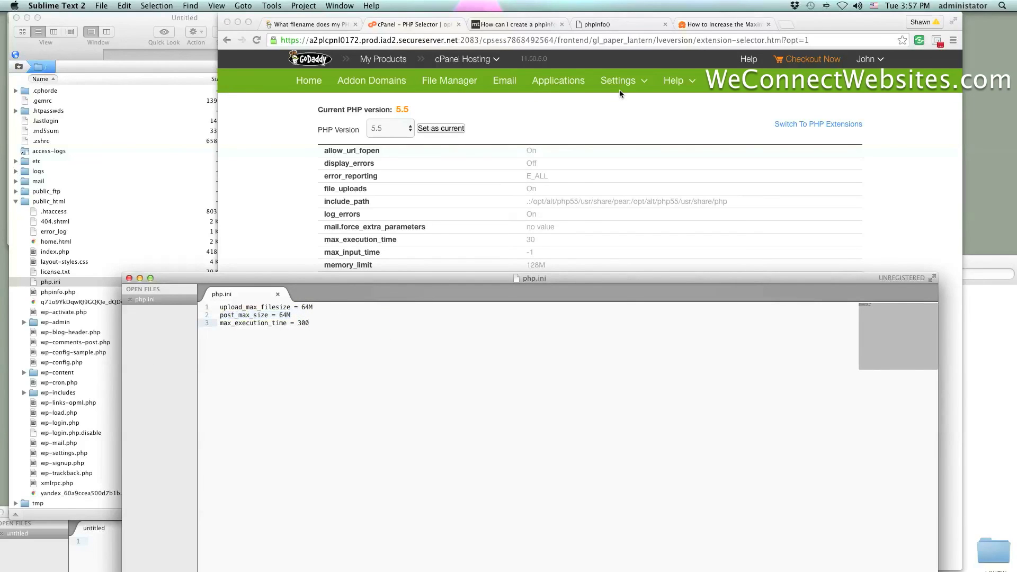
left_click(605, 116)
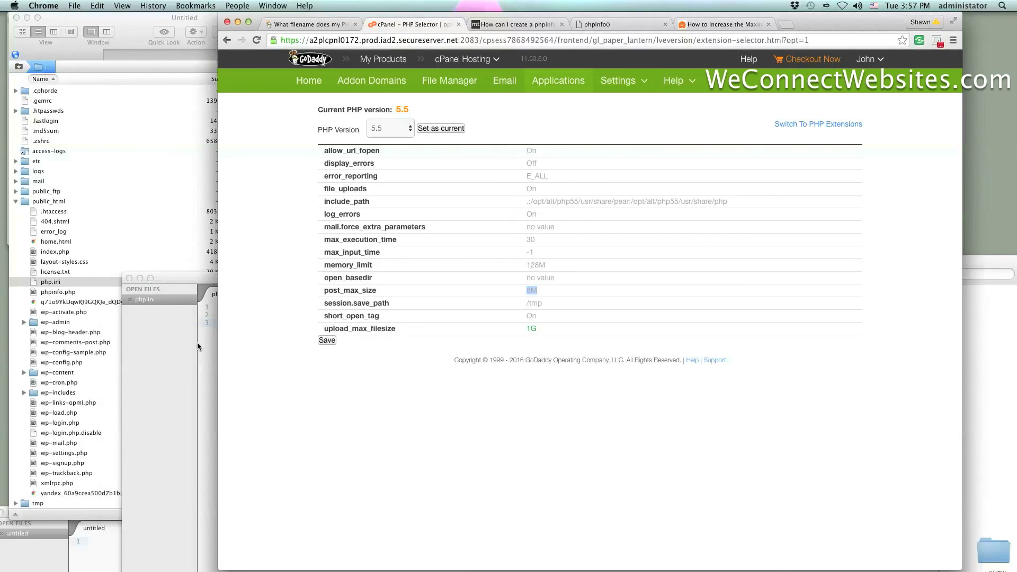
left_click(179, 351)
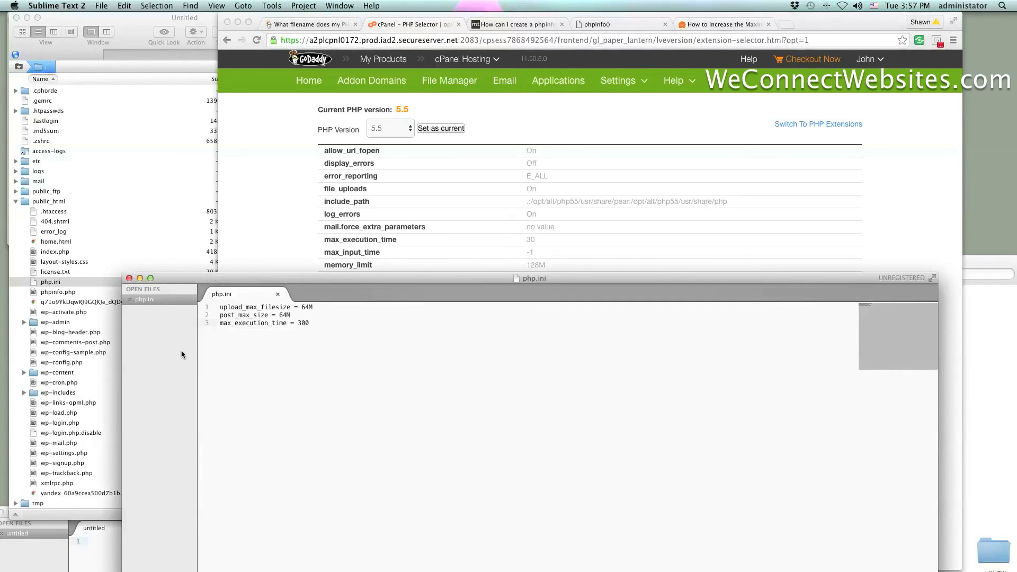
- Locate php.ini under public_html in Transmit, recheck its post_max_size setting in Sublime Text, and return to the PHP options in Chrome
left_click(60, 279)
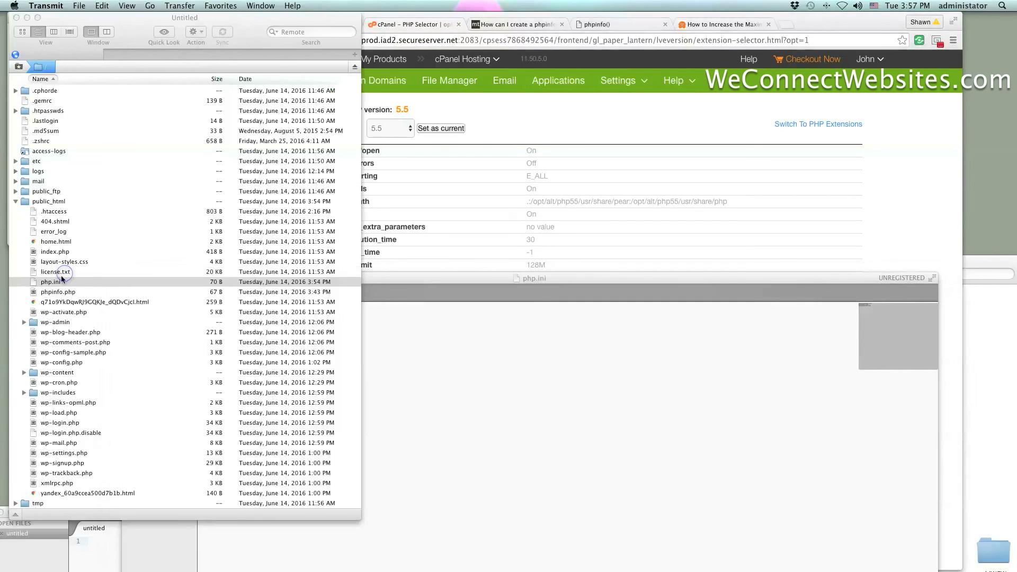
double_click(54, 284)
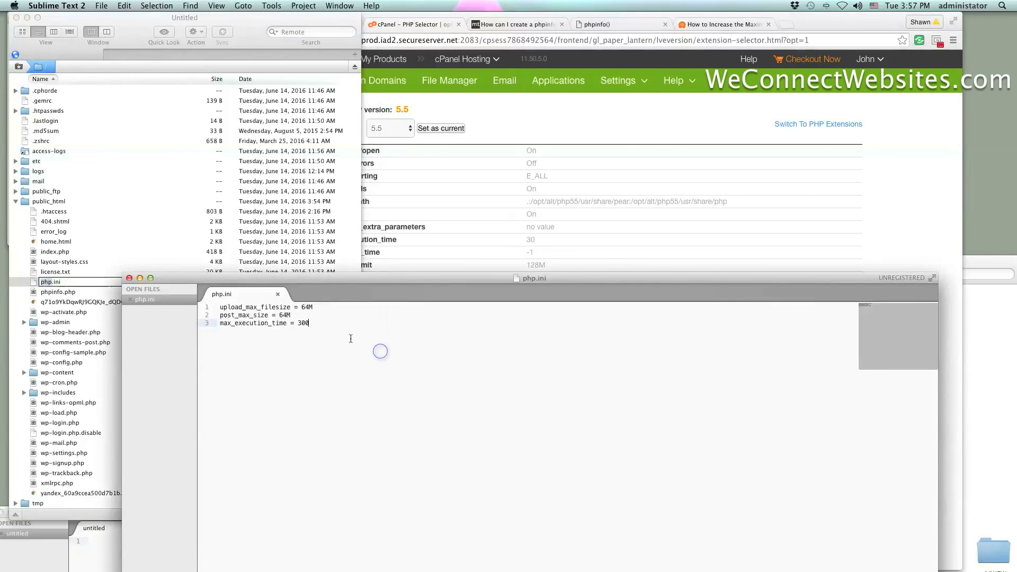
left_click_drag(296, 315, 238, 315)
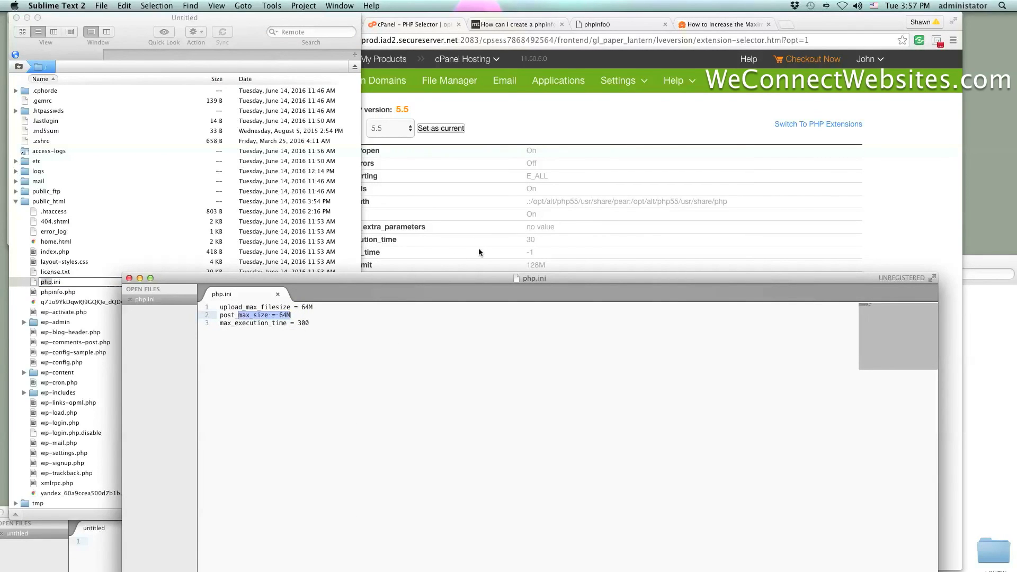
left_click(421, 253)
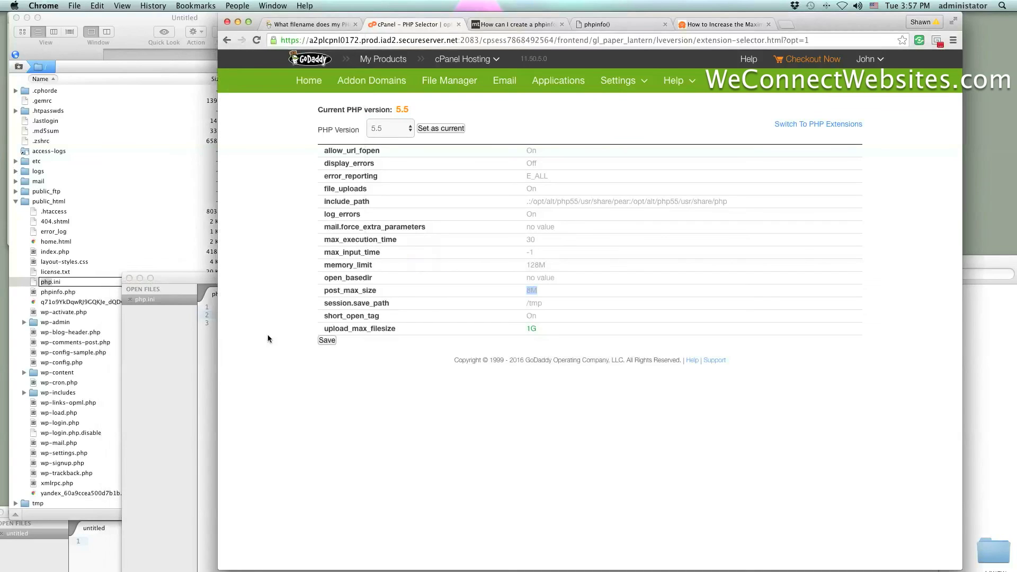
left_click(154, 414)
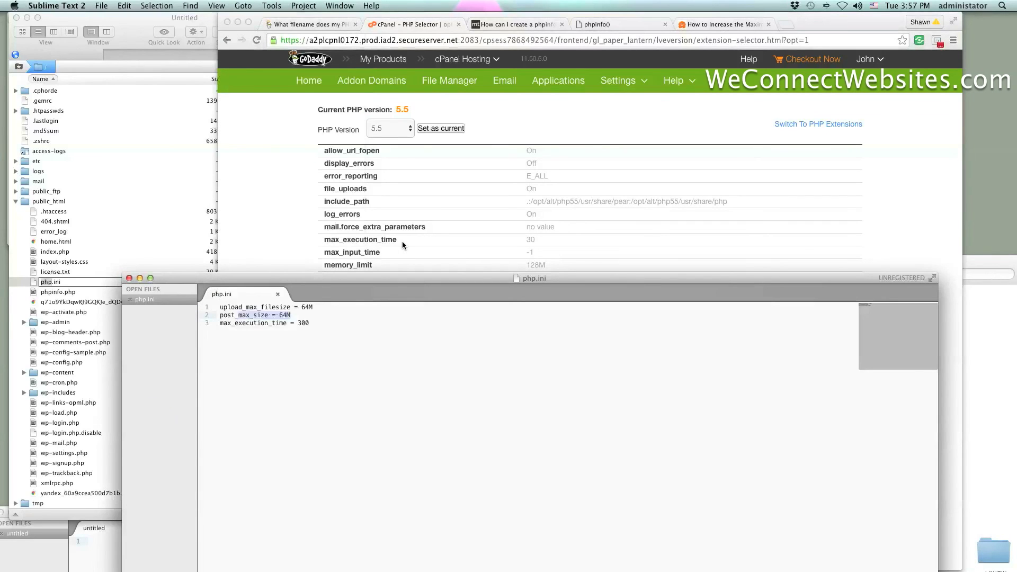
left_click(559, 104)
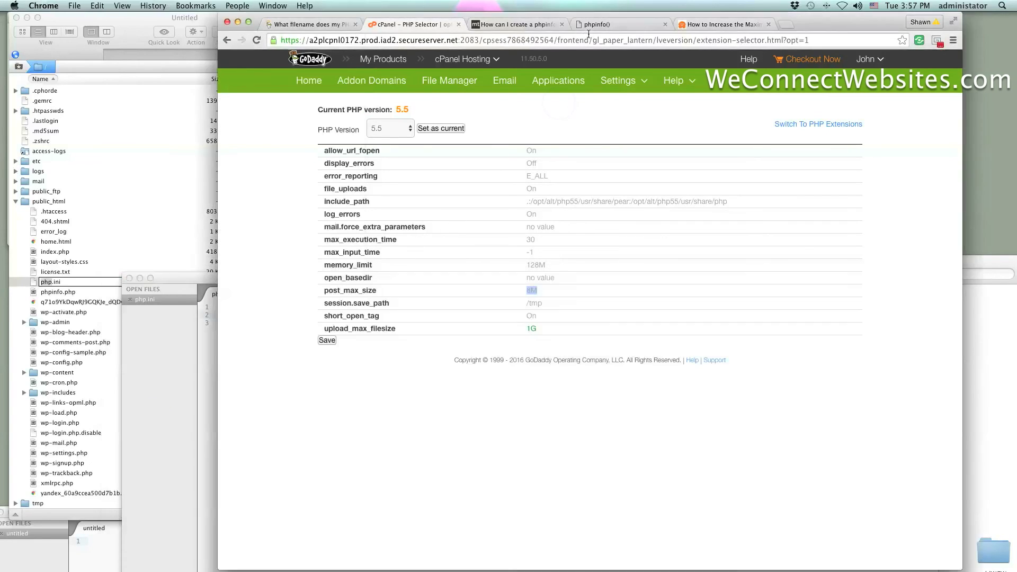
- Search the phpinfo page for "post" and check the local and master values of post_max_size
left_click(593, 24)
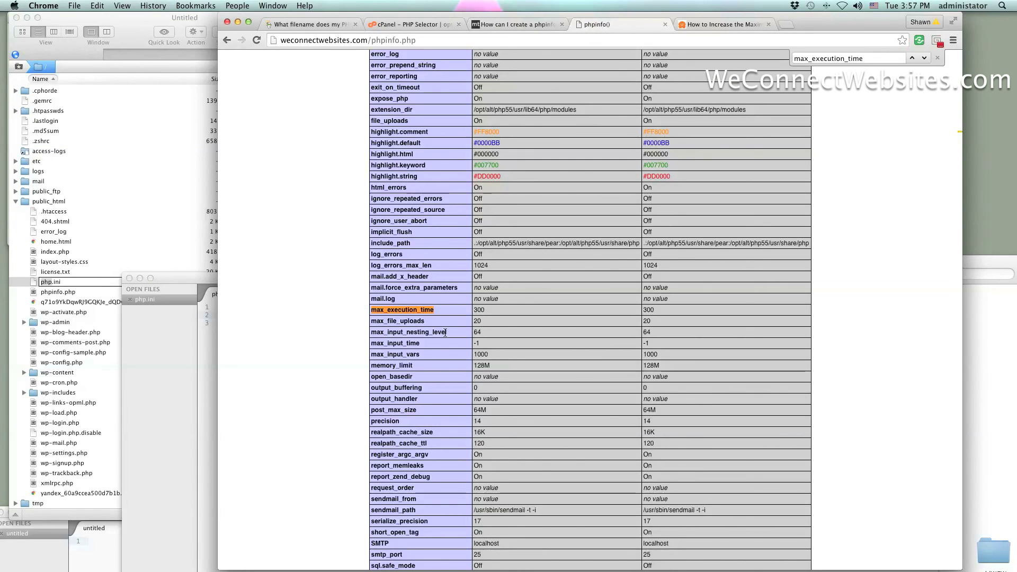
key("super+f")
type("post")
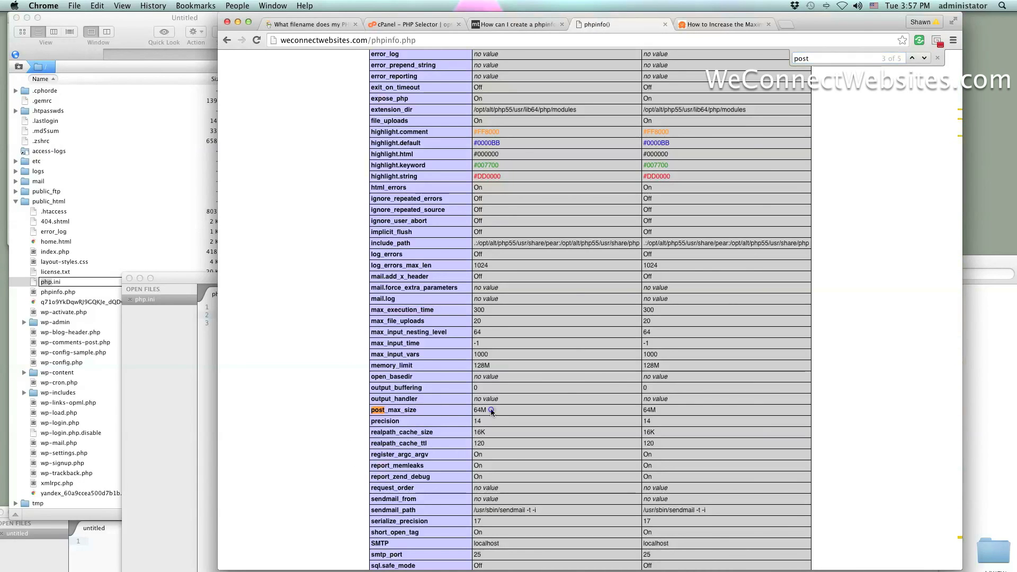
double_click(480, 410)
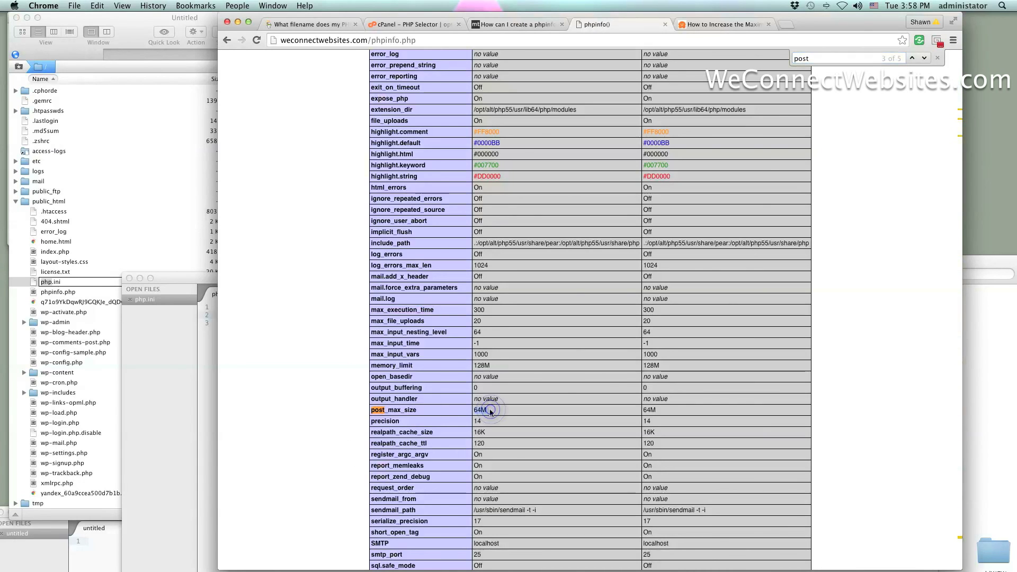
double_click(650, 411)
- Close the php.ini window in Sublime Text, switch to Transmit, and leave name editing on php.ini by selecting license.txt
left_click(141, 379)
left_click_drag(290, 278, 257, 71)
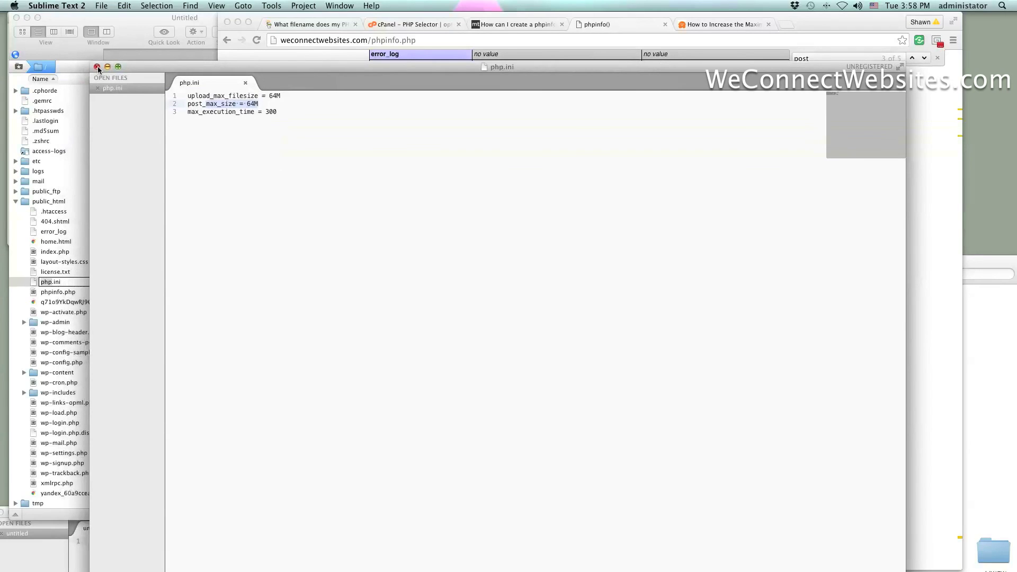
left_click(97, 66)
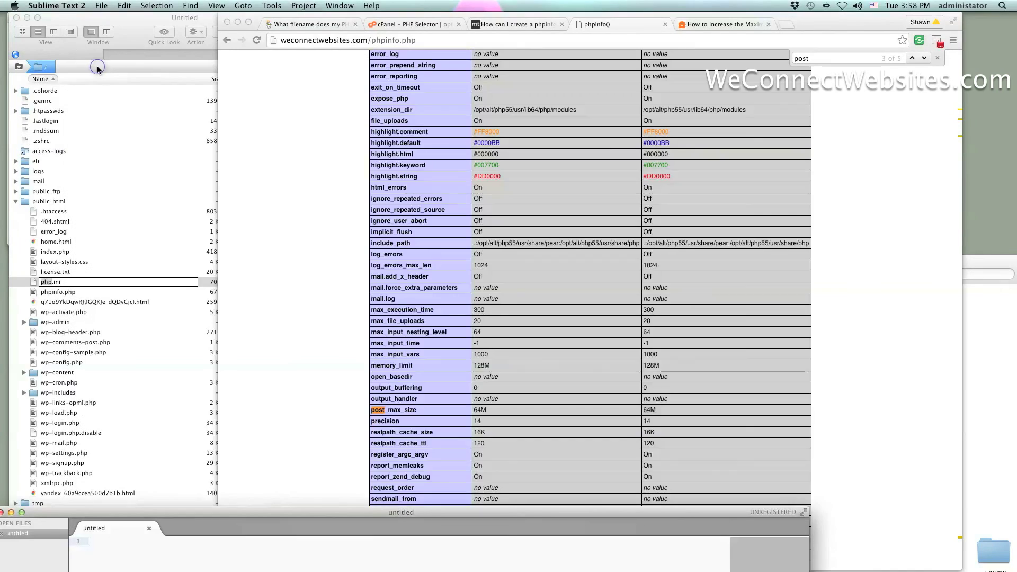
left_click(132, 289)
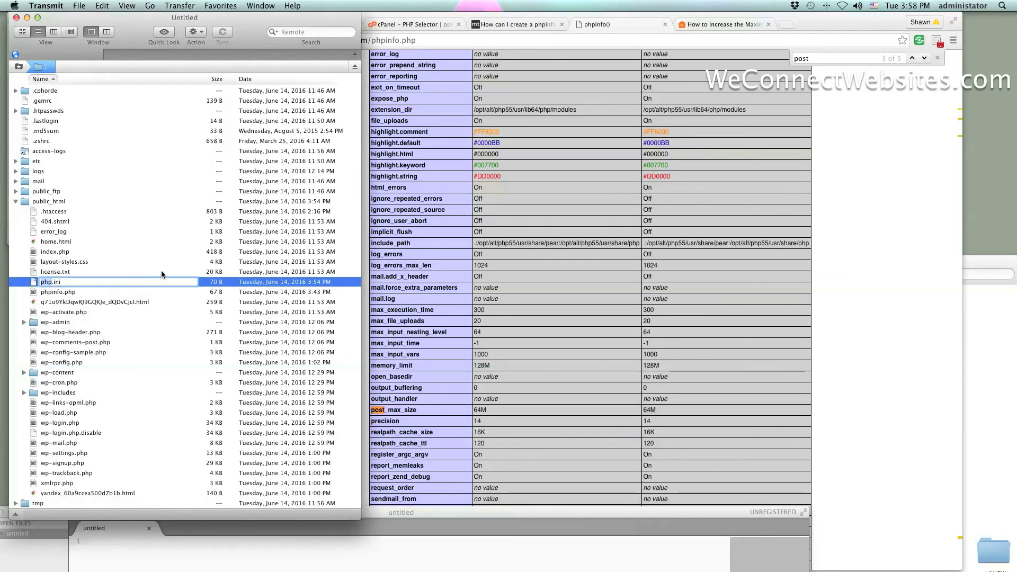
left_click(161, 272)
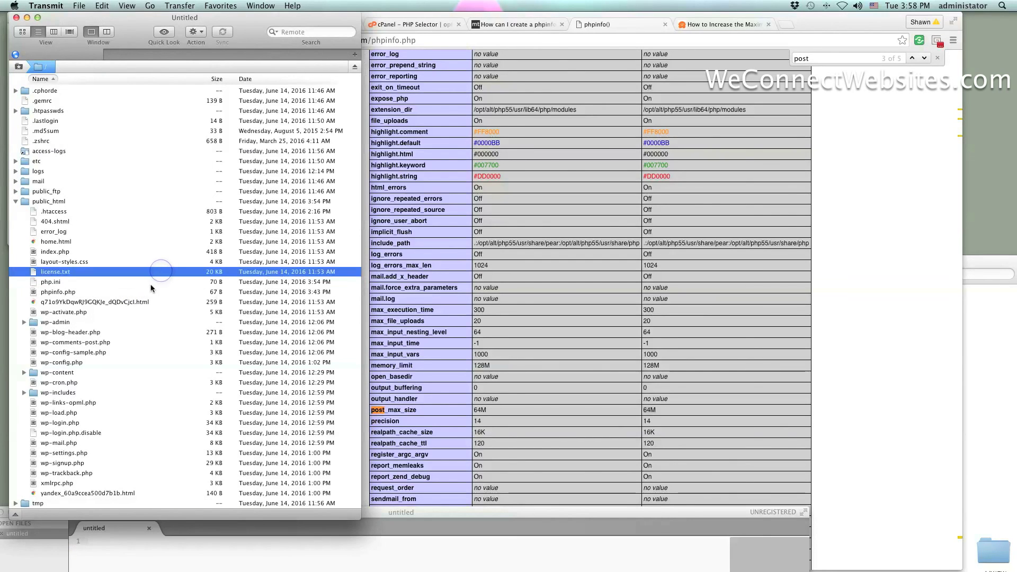
- Locate .htaccess and php.ini under public_html in Transmit, and return to cPanel's PHP options in Chrome
left_click(55, 212)
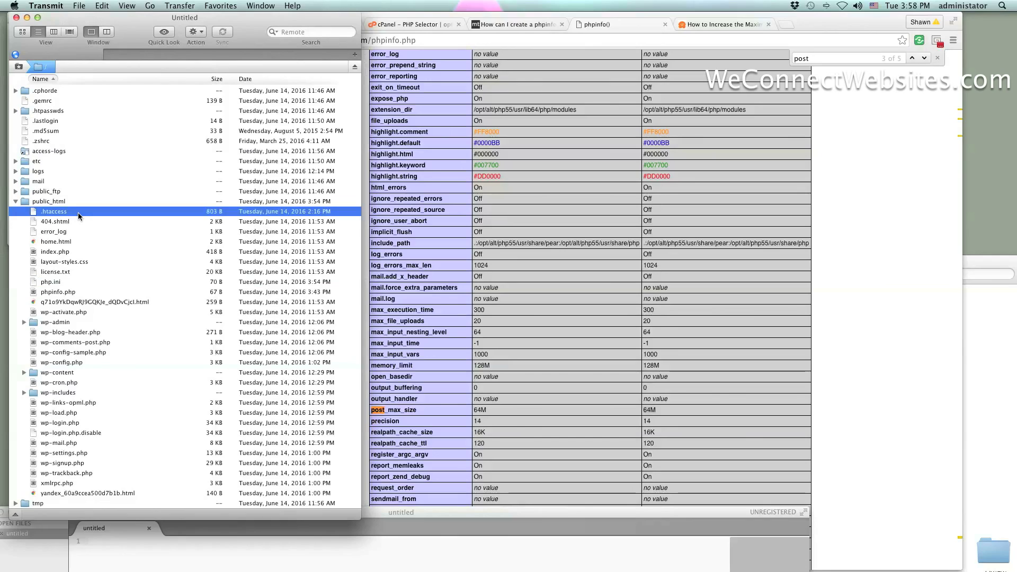
right_click(53, 281)
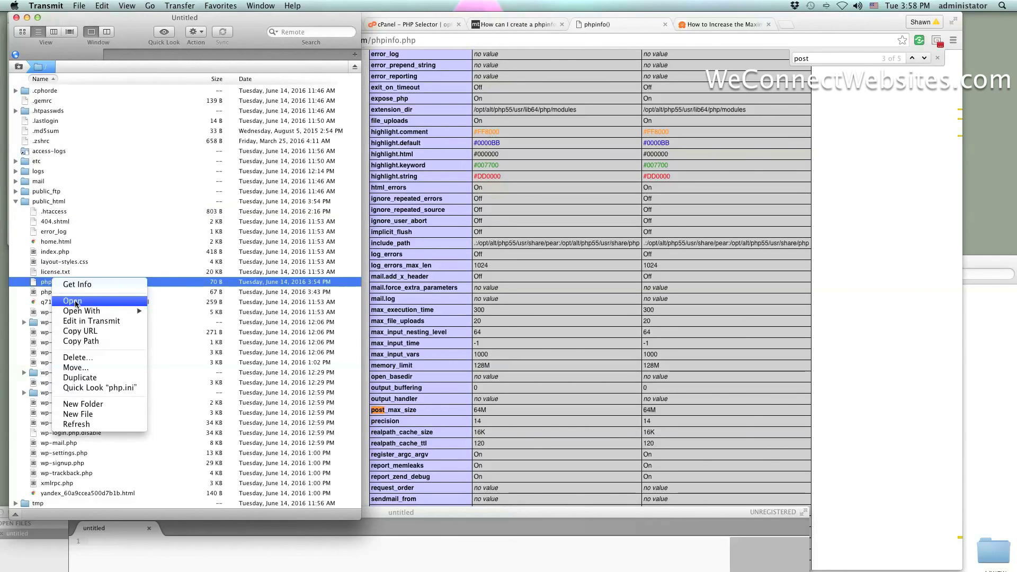
left_click(543, 217)
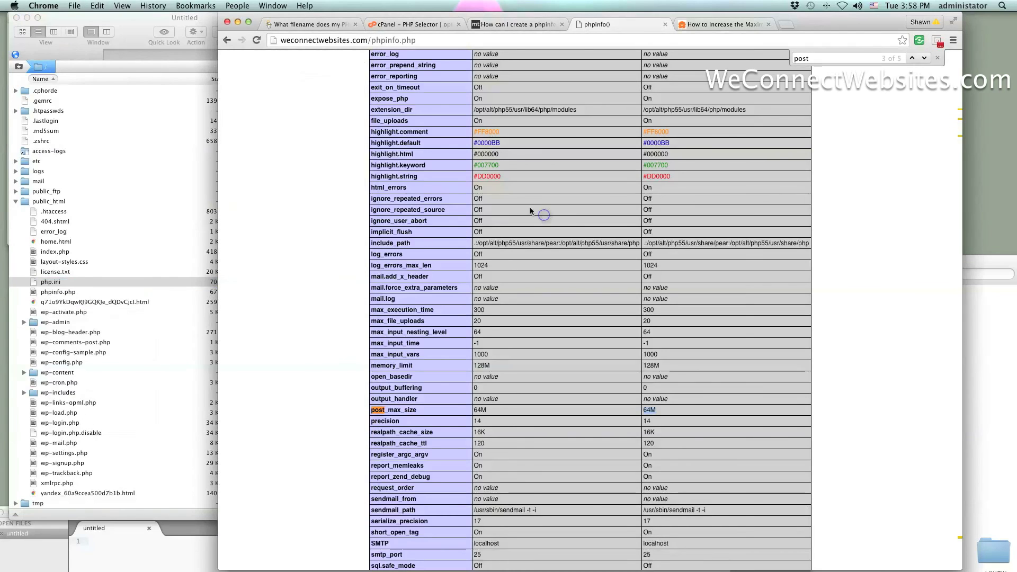
left_click(421, 23)
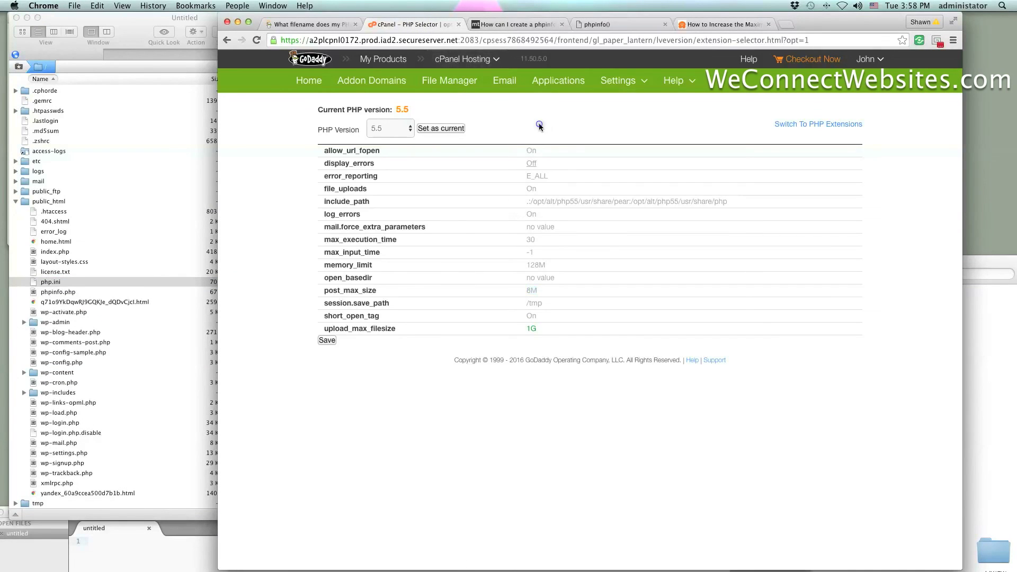
- Locate PHP Processes among the Software tools on cPanel's home page, and bring up the Media Temple article on creating a phpinfo.php page
left_click(313, 82)
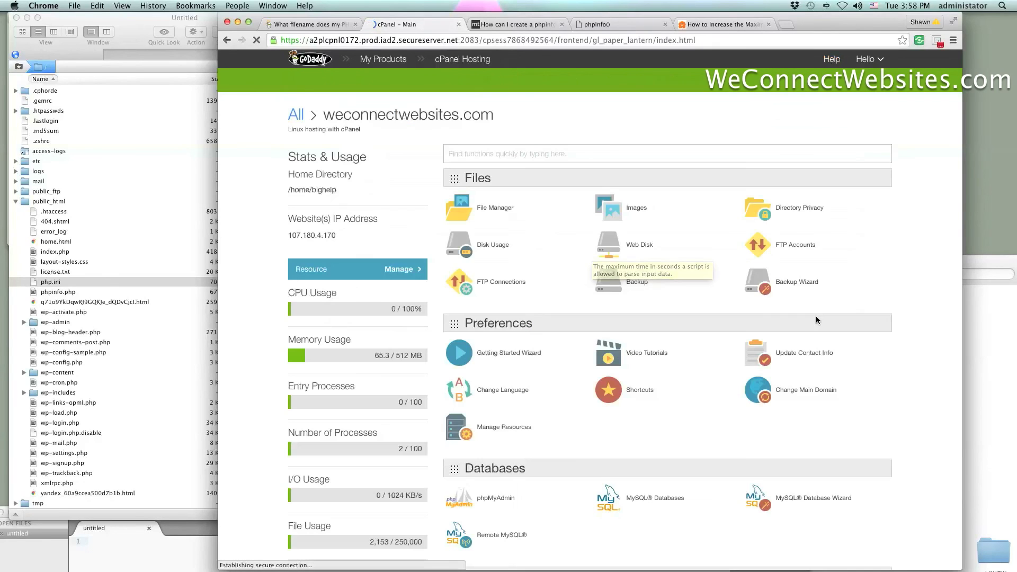
scroll(830, 361, "down", 10)
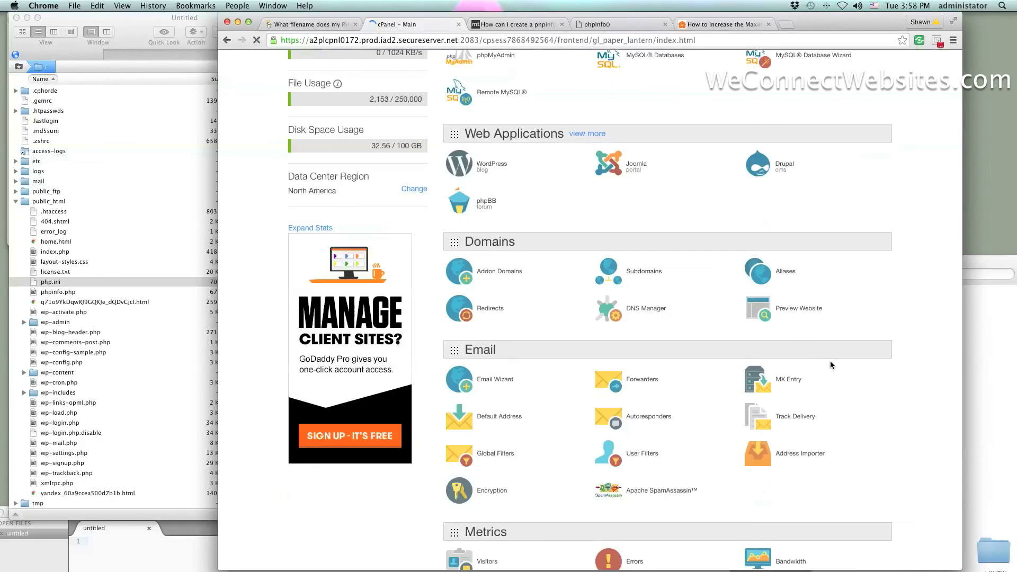
scroll(831, 363, "down", 5)
scroll(830, 361, "down", 5)
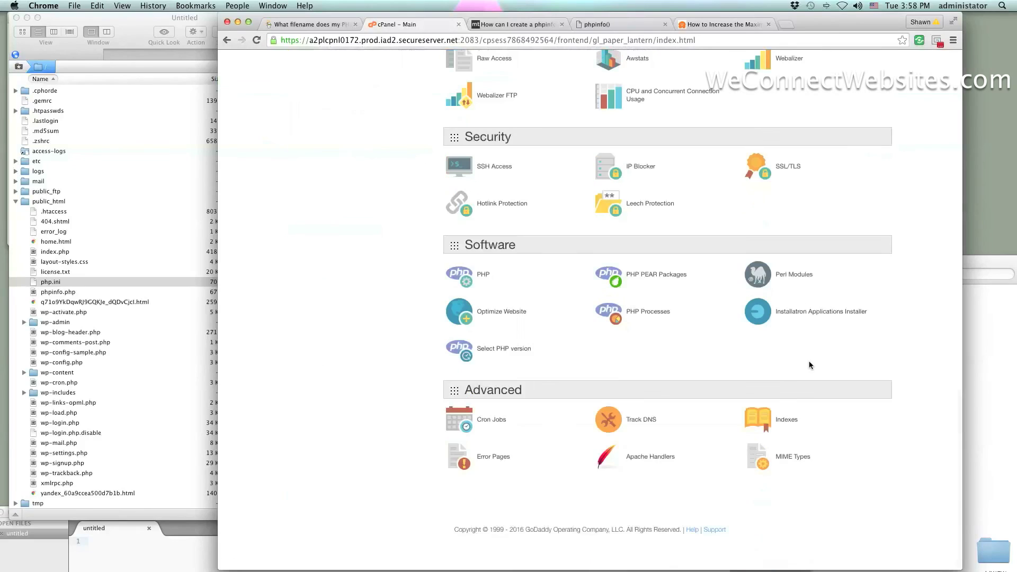
left_click(685, 317)
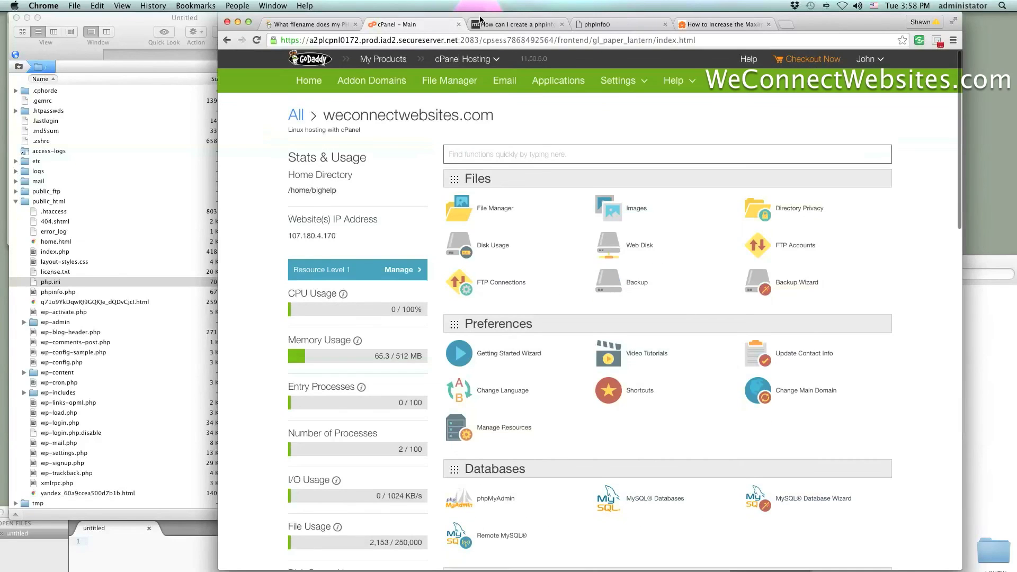
left_click(496, 25)
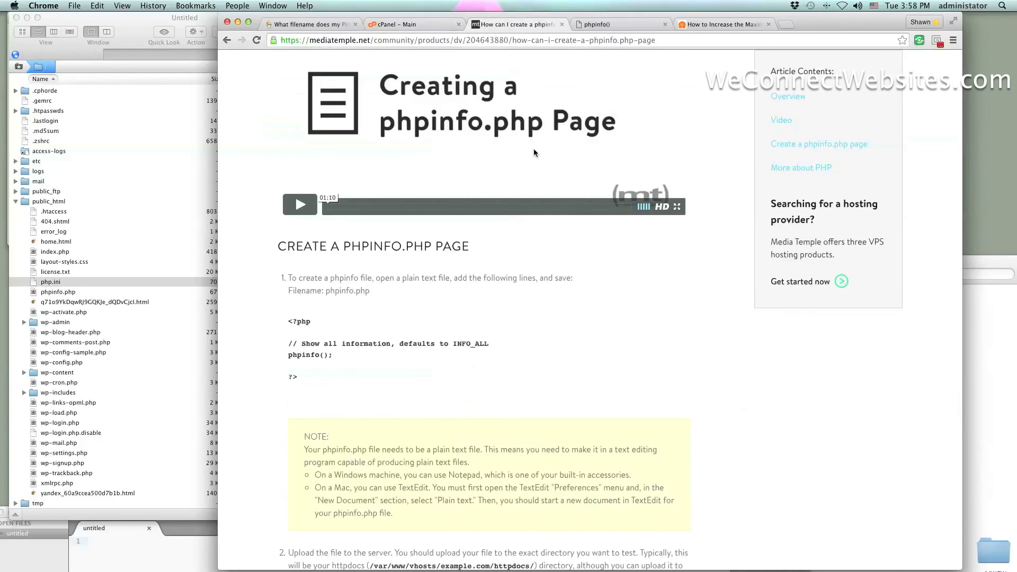